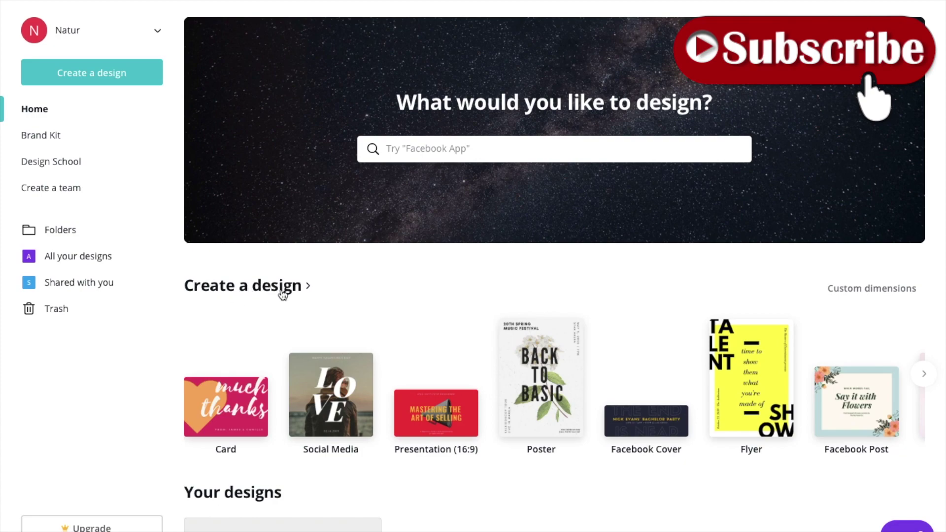
Create a new card design and add a second blank page to it
{"action": "left_click", "coordinate": [233, 420]}
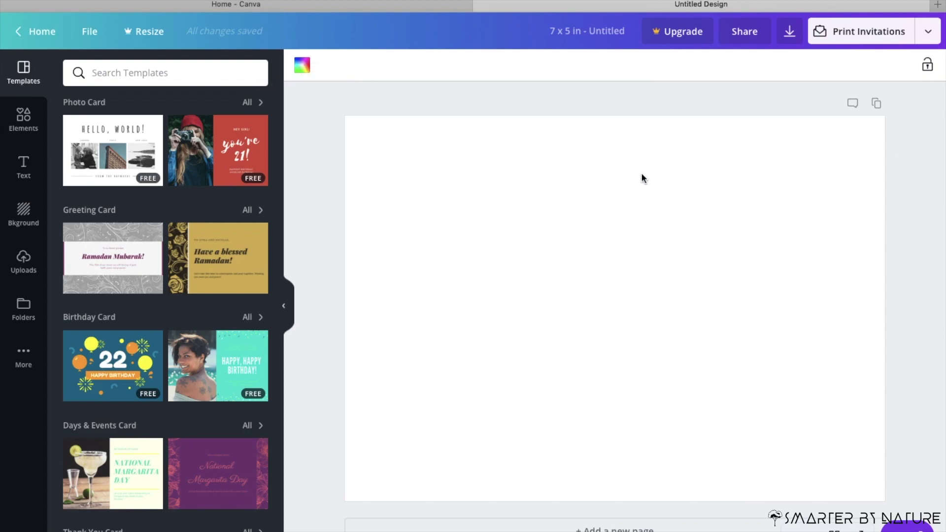
{"action": "left_click", "coordinate": [615, 526]}
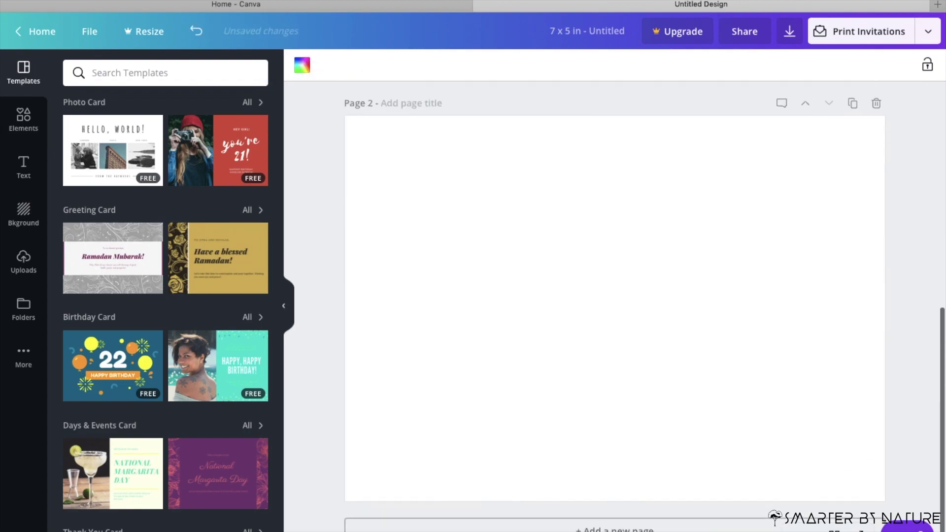
Apply the red "Happy Canada Day" card template to page 1
{"action": "scroll", "coordinate": [700, 246], "scroll_direction": "up", "scroll_amount": 2}
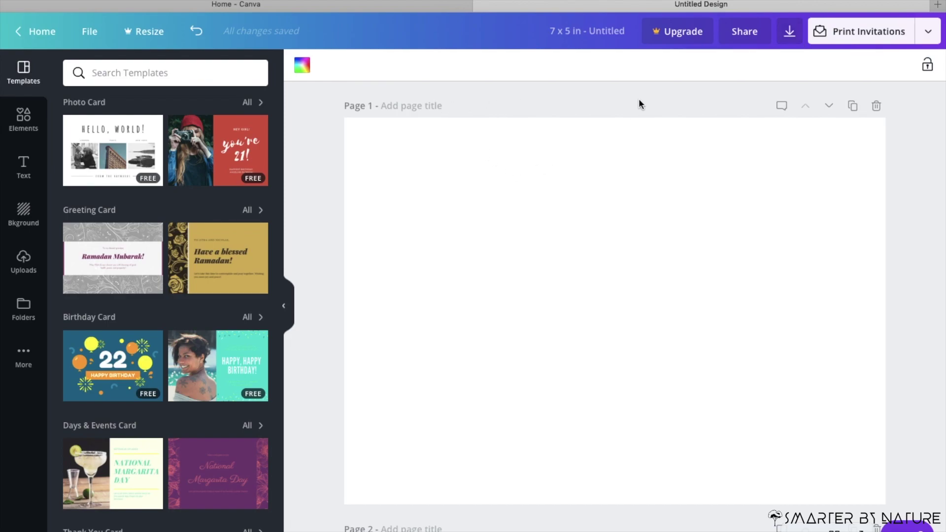
{"action": "scroll", "coordinate": [139, 364], "scroll_direction": "down", "scroll_amount": 3}
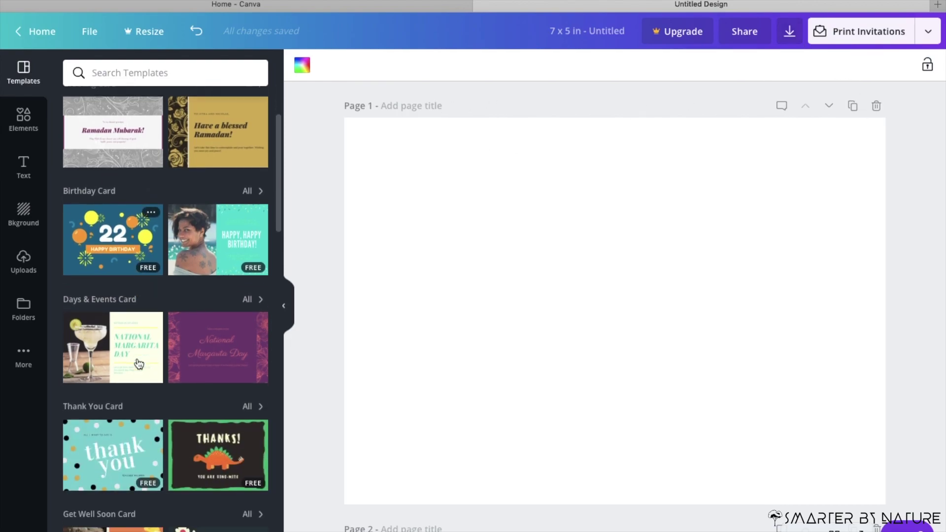
{"action": "scroll", "coordinate": [138, 363], "scroll_direction": "down", "scroll_amount": 6}
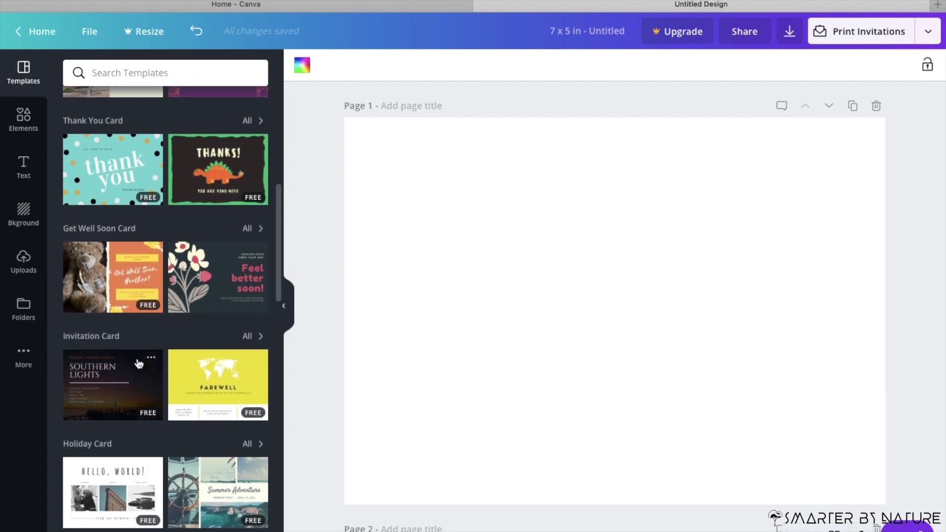
{"action": "scroll", "coordinate": [139, 364], "scroll_direction": "down", "scroll_amount": 6}
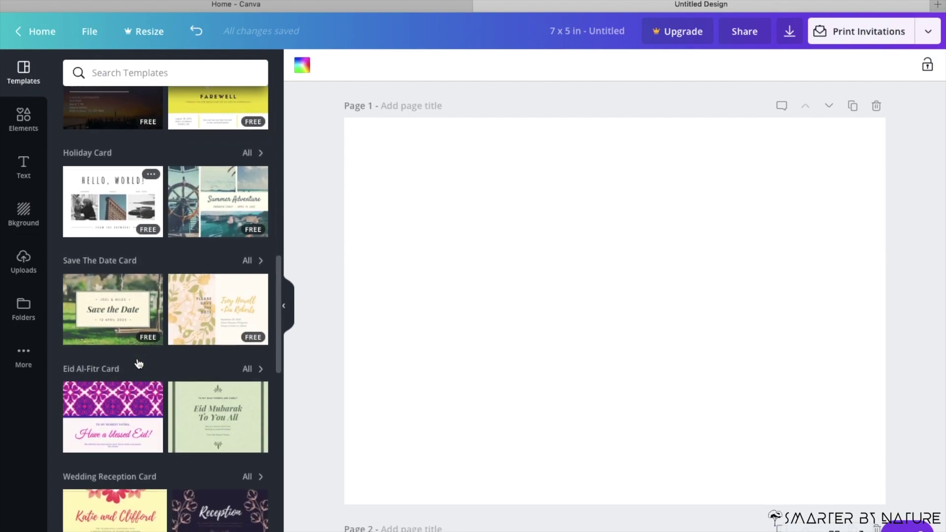
{"action": "scroll", "coordinate": [139, 364], "scroll_direction": "down", "scroll_amount": 4}
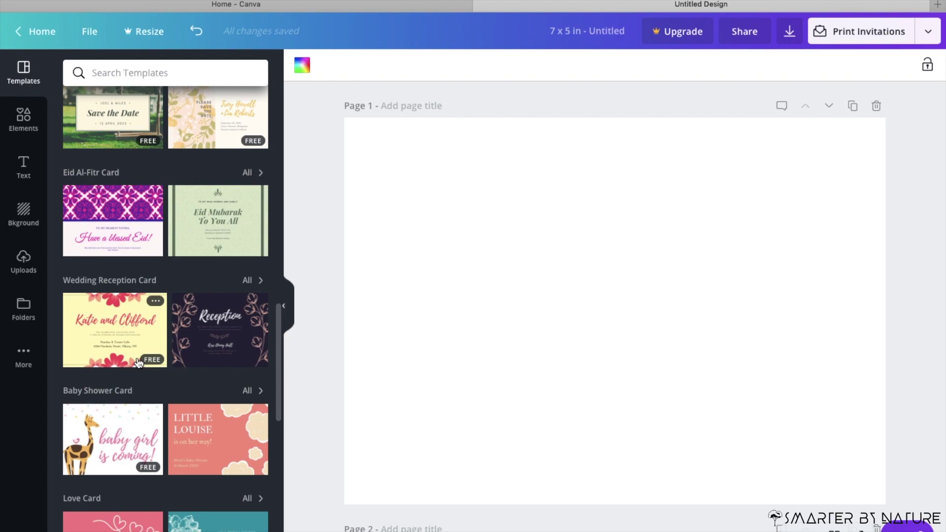
{"action": "scroll", "coordinate": [139, 364], "scroll_direction": "down", "scroll_amount": 5}
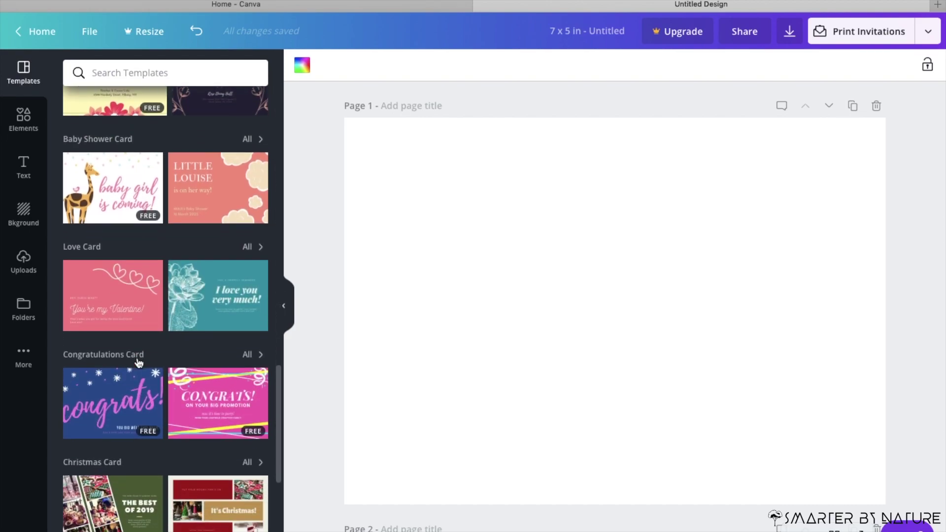
{"action": "scroll", "coordinate": [139, 363], "scroll_direction": "down", "scroll_amount": 6}
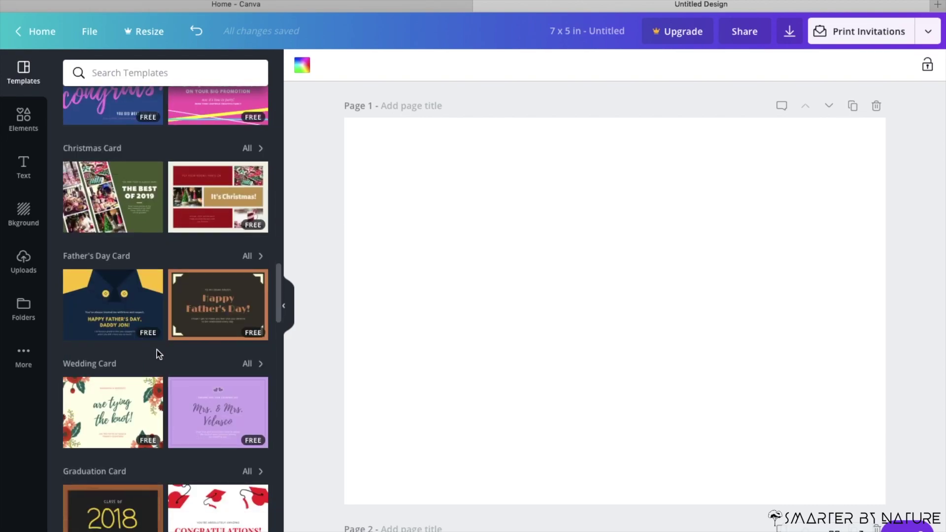
{"action": "scroll", "coordinate": [157, 433], "scroll_direction": "down", "scroll_amount": 12}
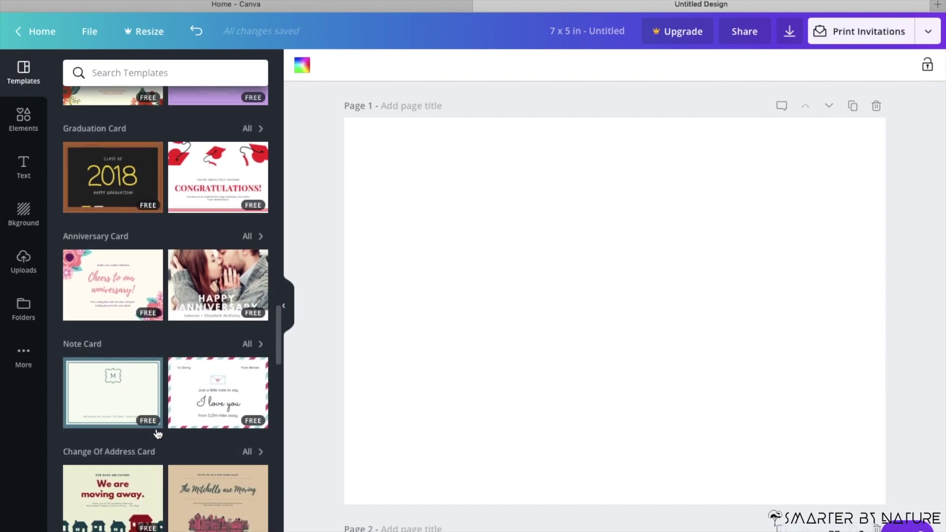
{"action": "scroll", "coordinate": [157, 433], "scroll_direction": "down", "scroll_amount": 7}
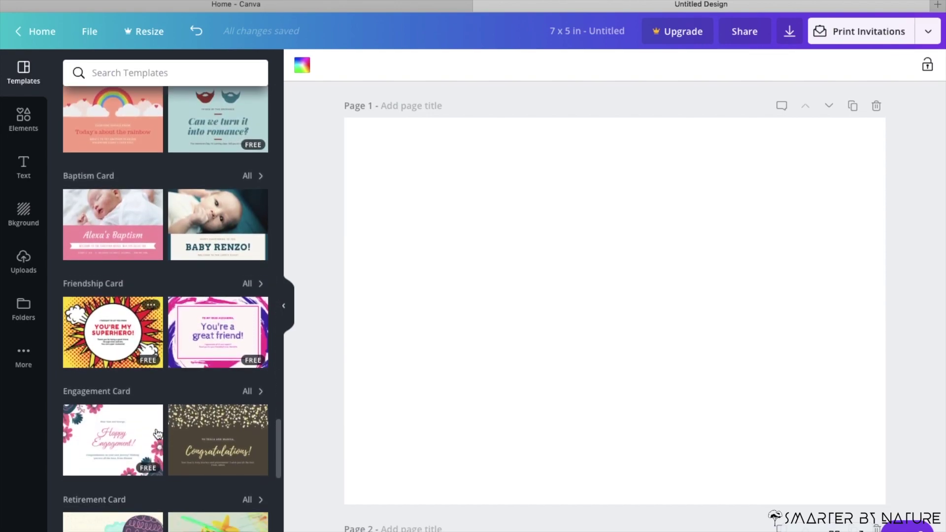
{"action": "scroll", "coordinate": [156, 433], "scroll_direction": "down", "scroll_amount": 7}
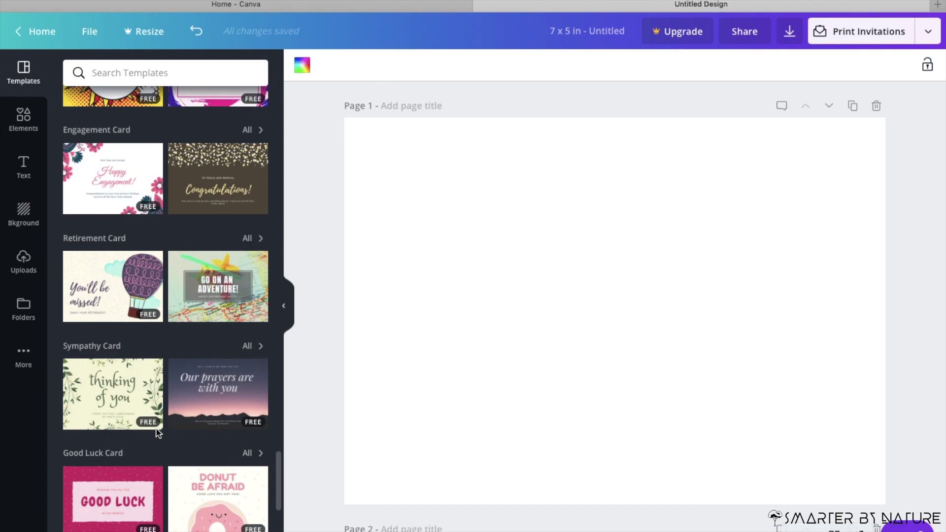
{"action": "scroll", "coordinate": [157, 434], "scroll_direction": "down", "scroll_amount": 6}
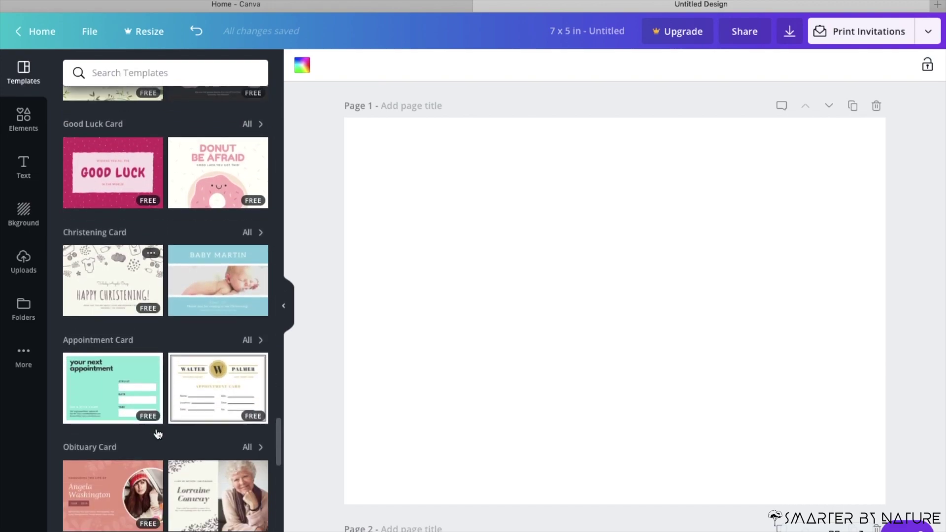
{"action": "scroll", "coordinate": [157, 433], "scroll_direction": "down", "scroll_amount": 9}
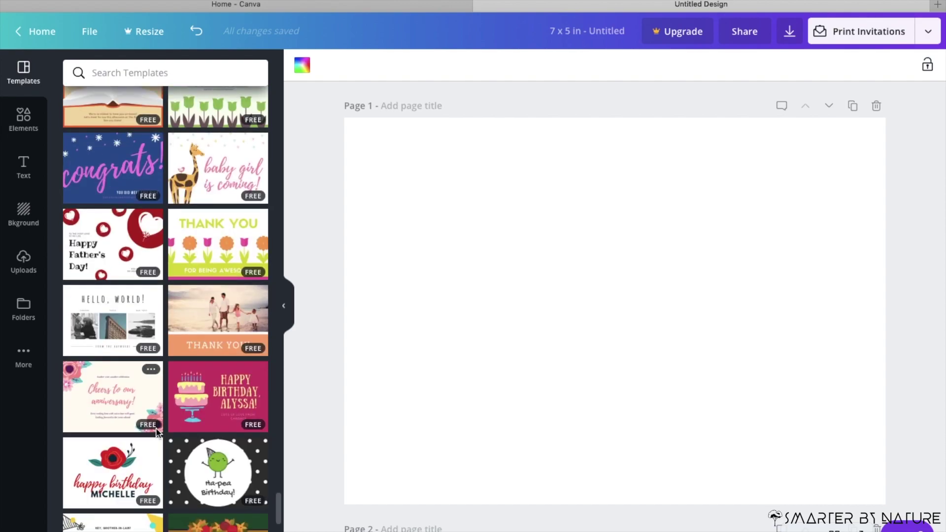
{"action": "scroll", "coordinate": [157, 433], "scroll_direction": "down", "scroll_amount": 9}
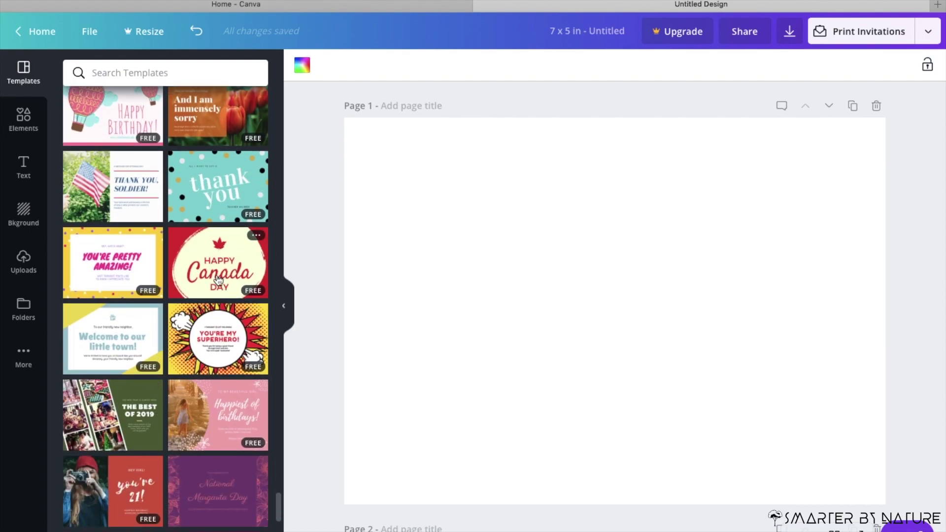
{"action": "left_click", "coordinate": [218, 279]}
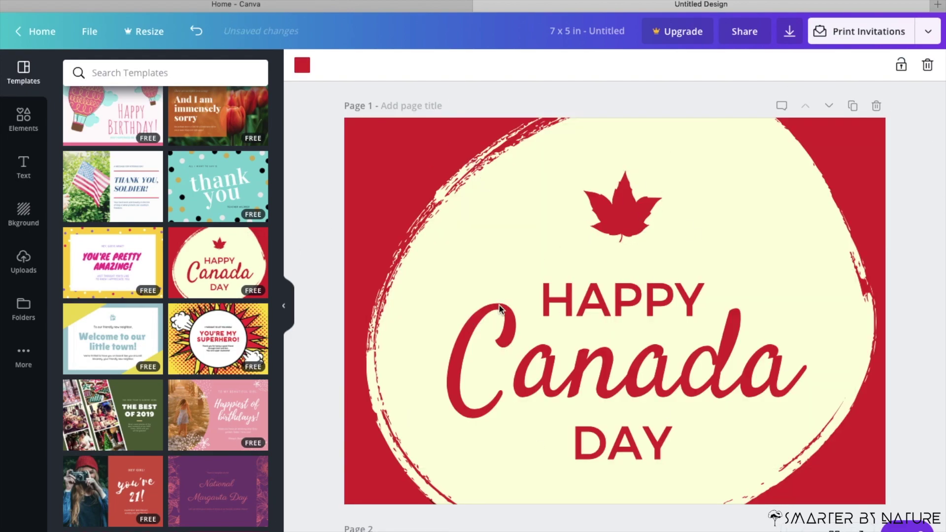
Delete the maple leaf from the card and replace the word "Canada" with "Mothers"
{"action": "left_click", "coordinate": [609, 219]}
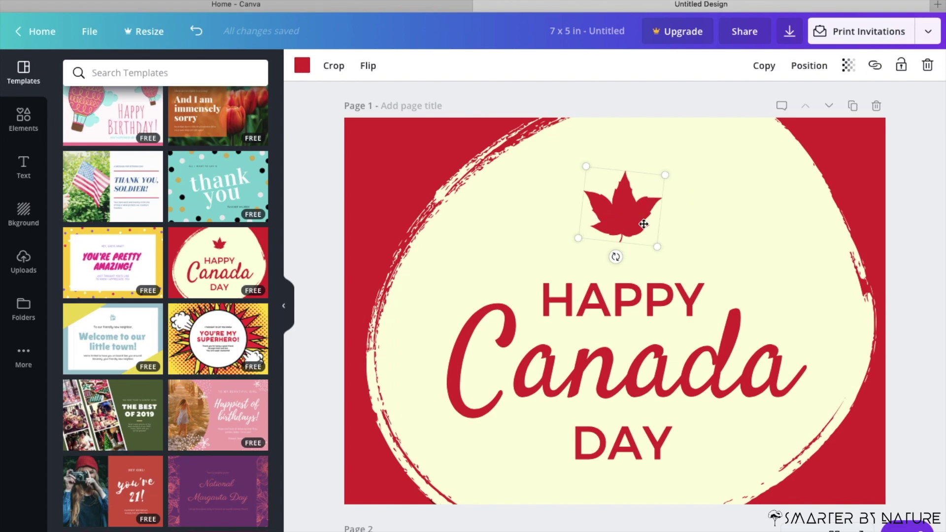
{"action": "left_click", "coordinate": [927, 68]}
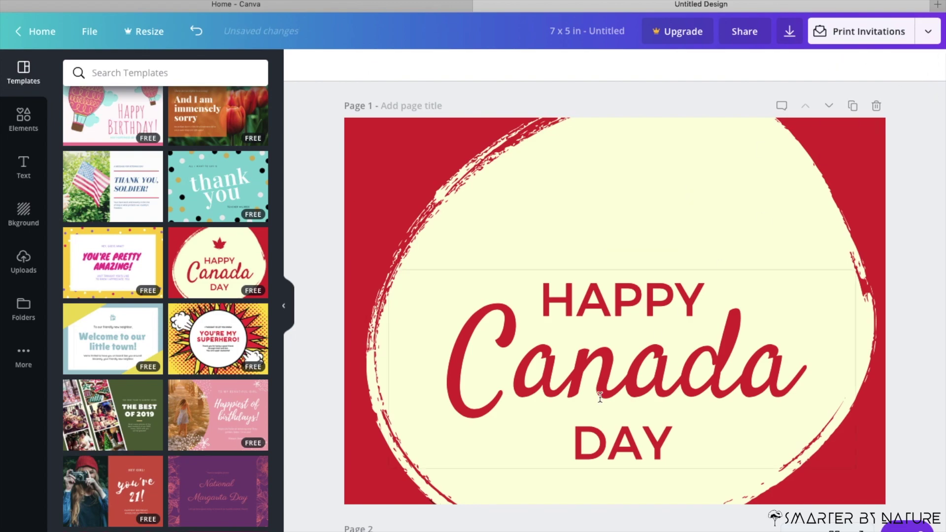
{"action": "left_click", "coordinate": [754, 346]}
{"action": "left_click", "coordinate": [800, 351]}
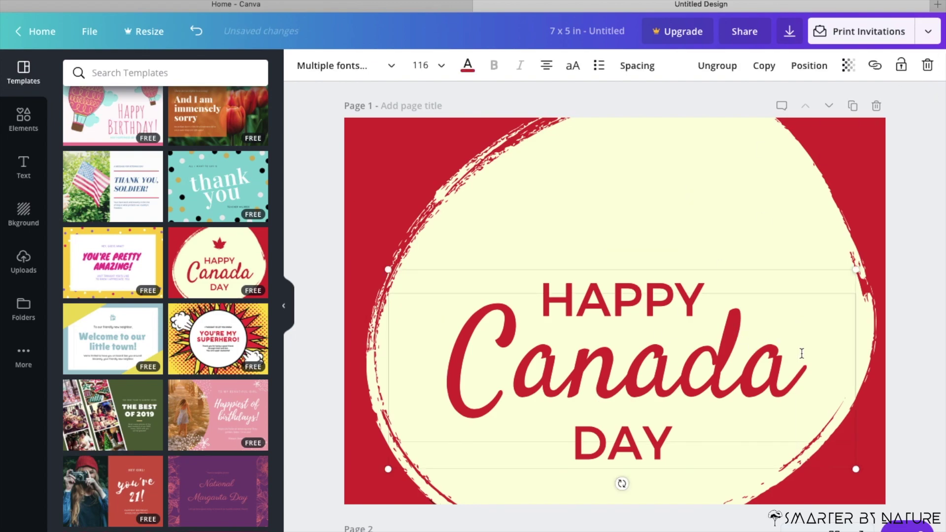
{"action": "key", "text": "BackSpace"}
{"action": "key", "text": "BackSpace"}
{"action": "key", "text": "BackSpace"}
{"action": "key", "text": "BackSpace"}
{"action": "key", "text": "BackSpace"}
{"action": "key", "text": "BackSpace"}
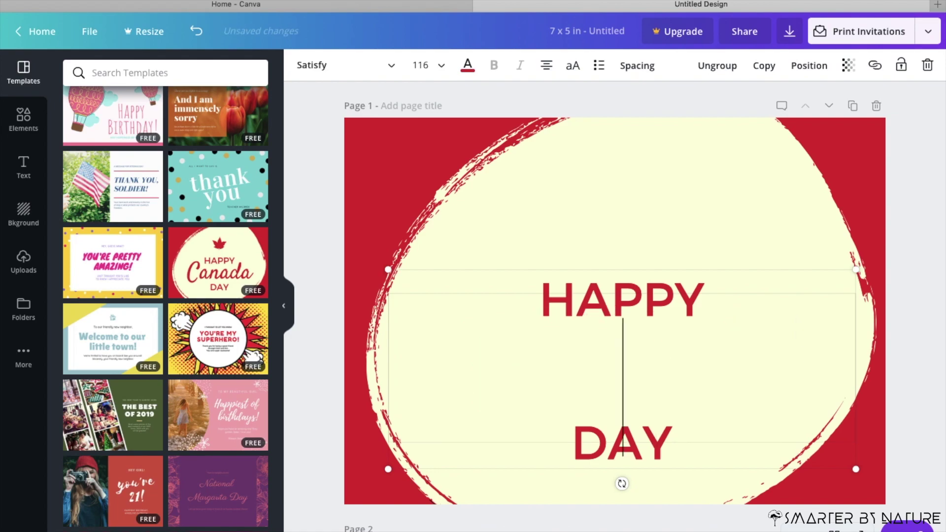
{"action": "type", "text": "Mothers"}
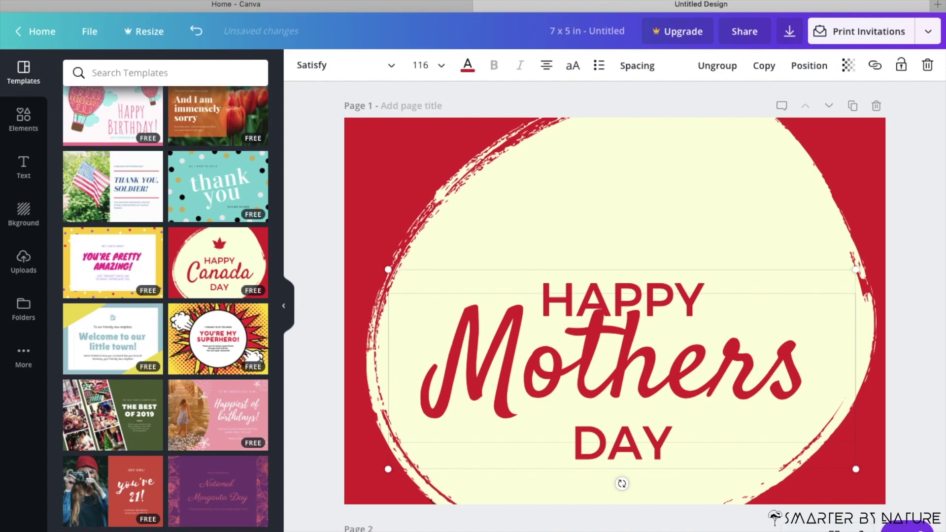
Move the greeting text group slightly higher on the card and set the "Mothers" line's font to Playlist Script
{"action": "left_click_drag", "start_coordinate": [639, 271], "coordinate": [650, 236]}
{"action": "left_click", "coordinate": [803, 335]}
{"action": "left_click", "coordinate": [826, 334]}
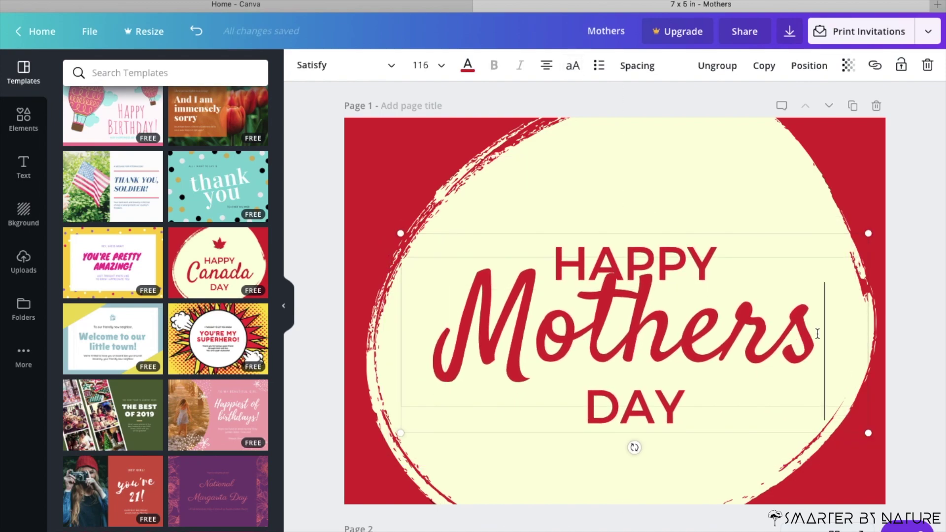
{"action": "left_click_drag", "start_coordinate": [818, 333], "coordinate": [461, 337]}
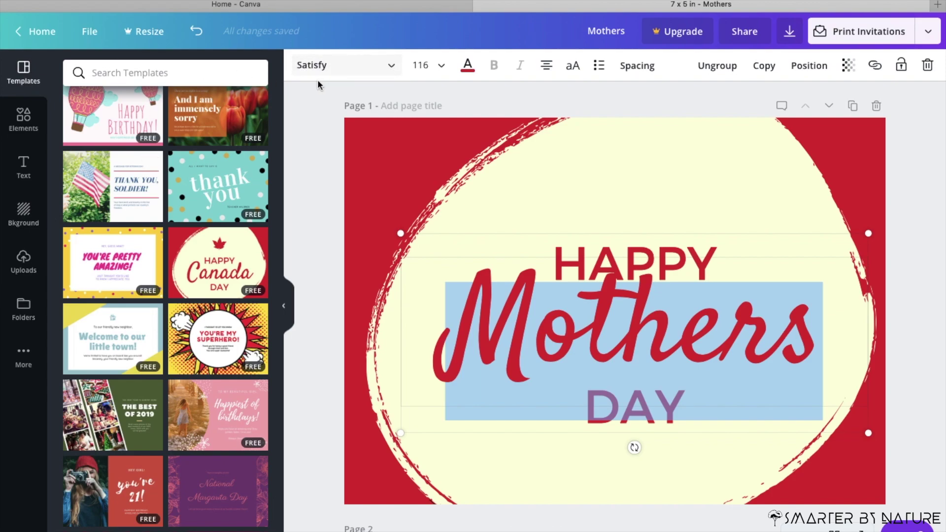
{"action": "left_click", "coordinate": [347, 74]}
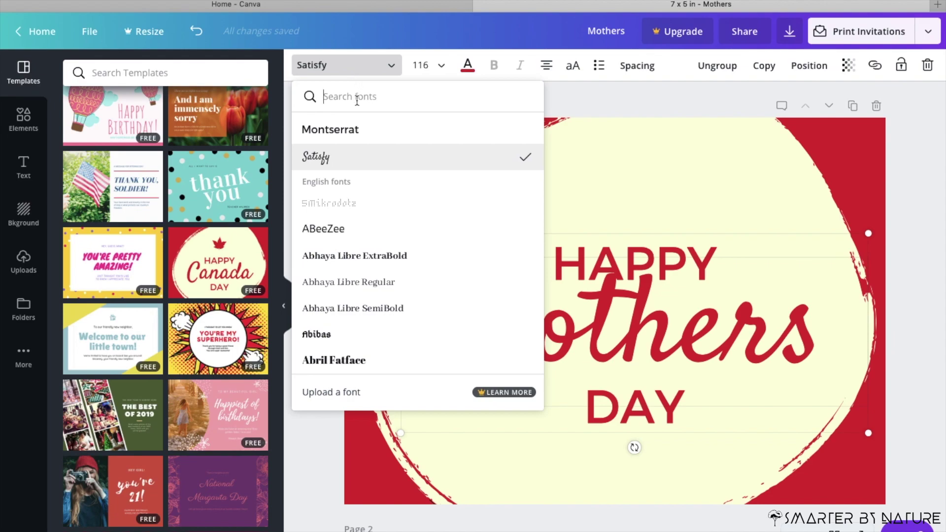
{"action": "type", "text": "play"}
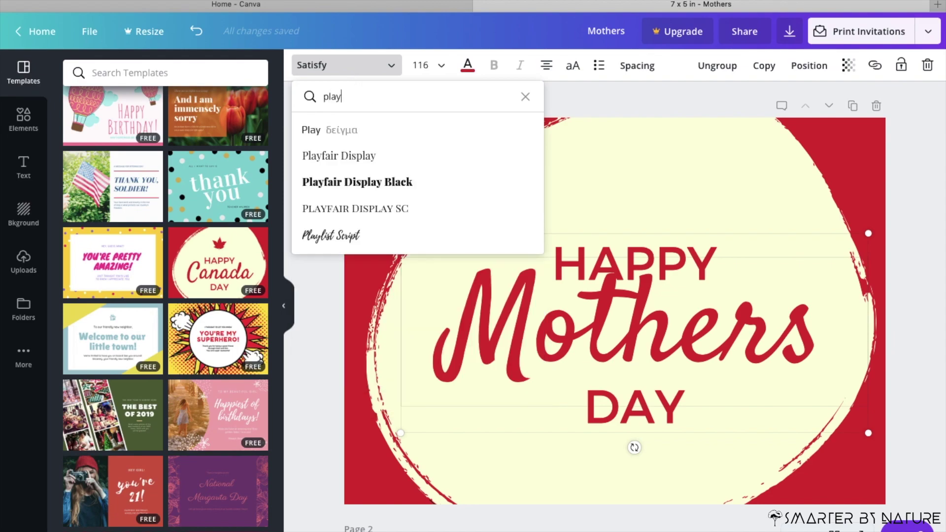
{"action": "left_click", "coordinate": [374, 244]}
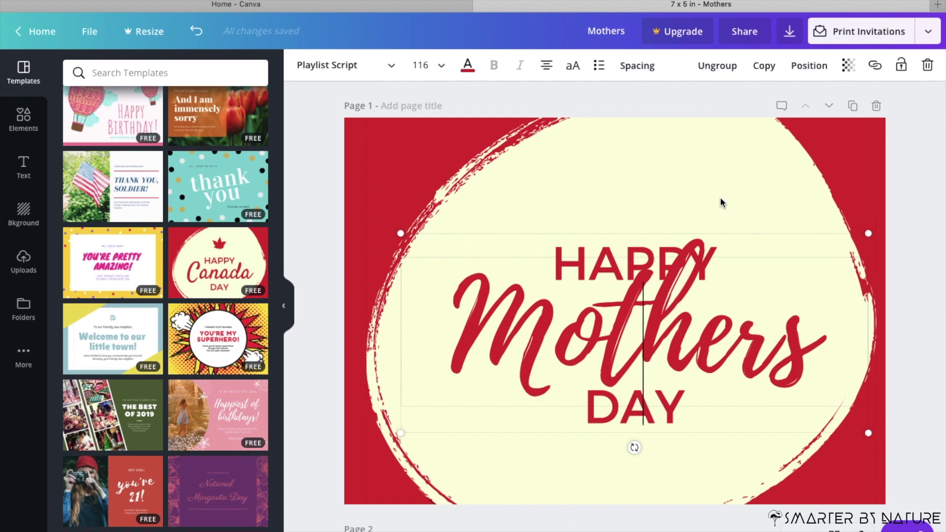
{"action": "key", "text": "Left"}
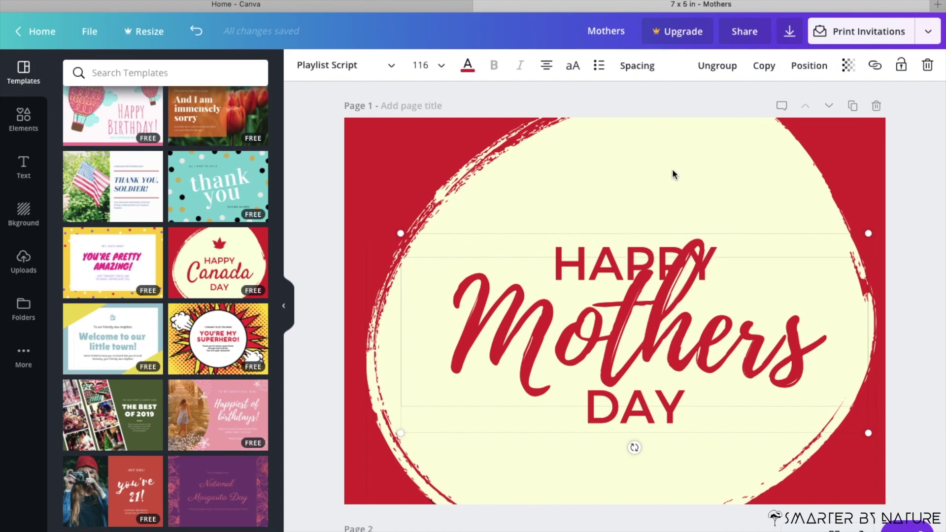
Browse the preset text combinations available to add to the card
{"action": "left_click", "coordinate": [26, 174]}
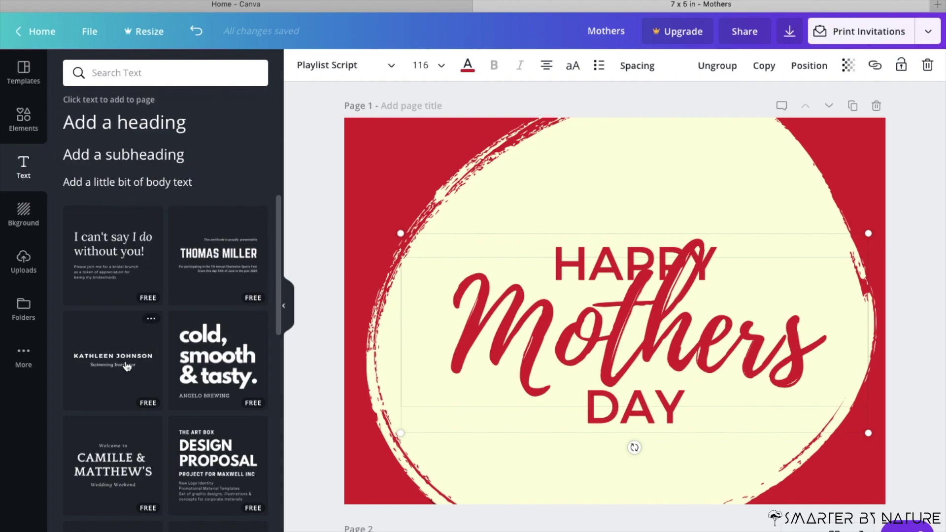
{"action": "scroll", "coordinate": [138, 373], "scroll_direction": "down", "scroll_amount": 3}
{"action": "scroll", "coordinate": [138, 373], "scroll_direction": "down", "scroll_amount": 8}
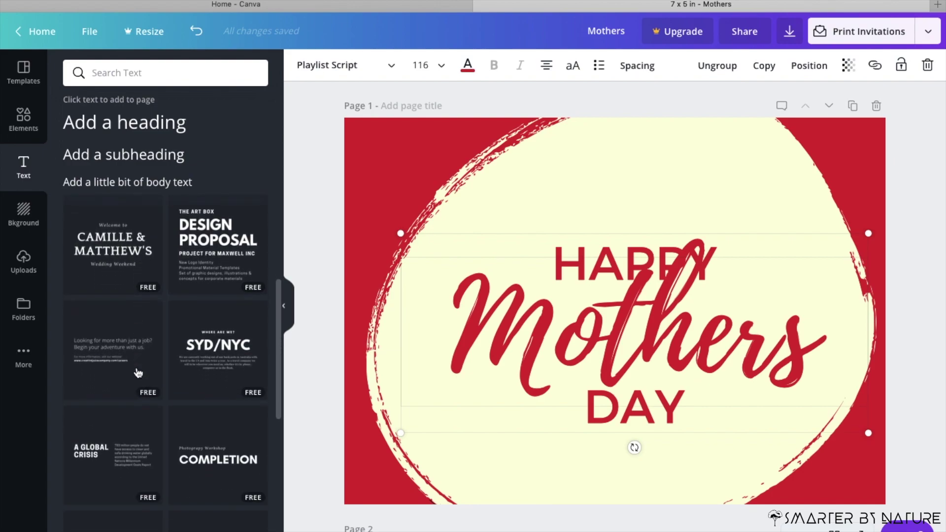
{"action": "scroll", "coordinate": [138, 373], "scroll_direction": "down", "scroll_amount": 5}
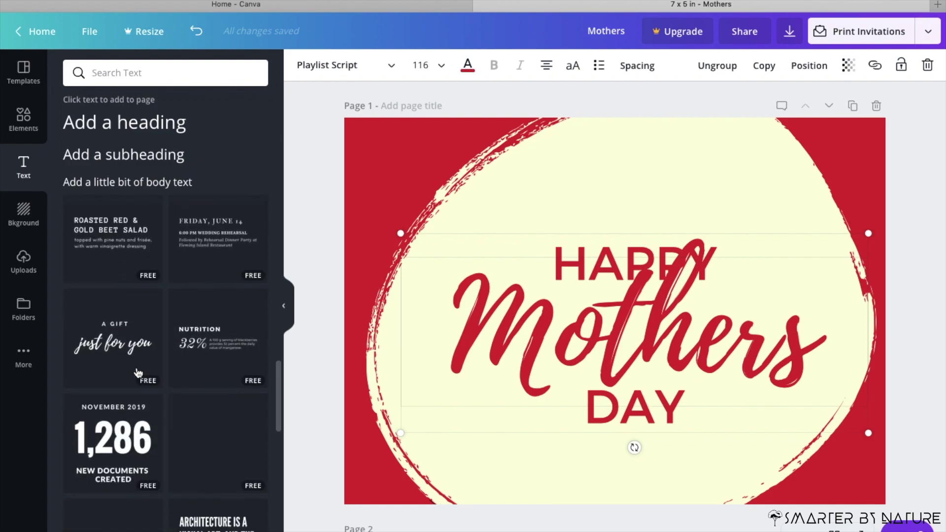
{"action": "scroll", "coordinate": [143, 373], "scroll_direction": "up", "scroll_amount": 15}
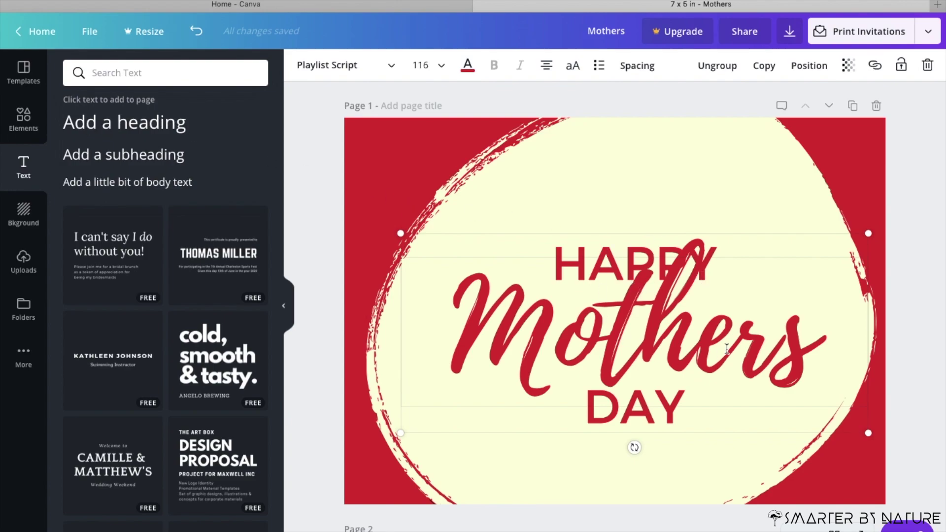
Ungroup the greeting text and move "HAPPY" up and to the left, clear of the tall letters in "Mothers"
{"action": "left_click", "coordinate": [721, 67]}
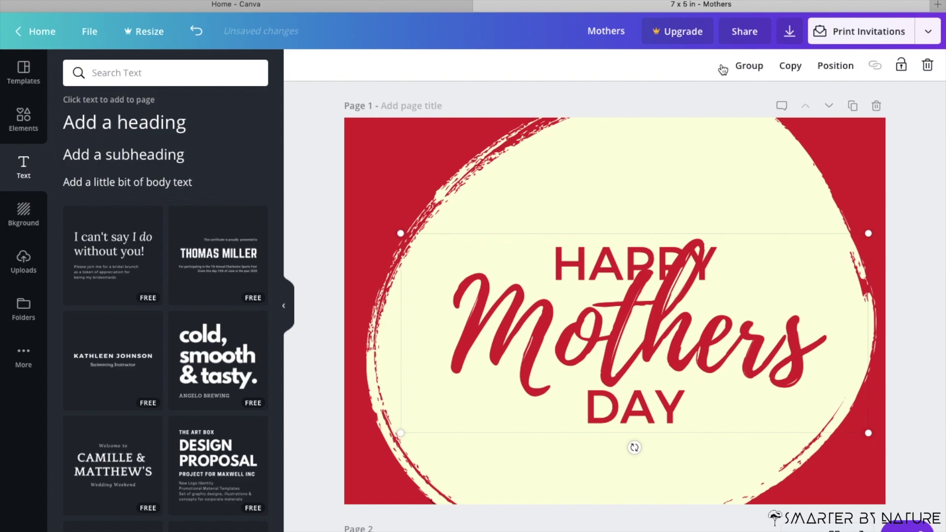
{"action": "left_click", "coordinate": [605, 257]}
{"action": "left_click_drag", "start_coordinate": [633, 231], "coordinate": [639, 201]}
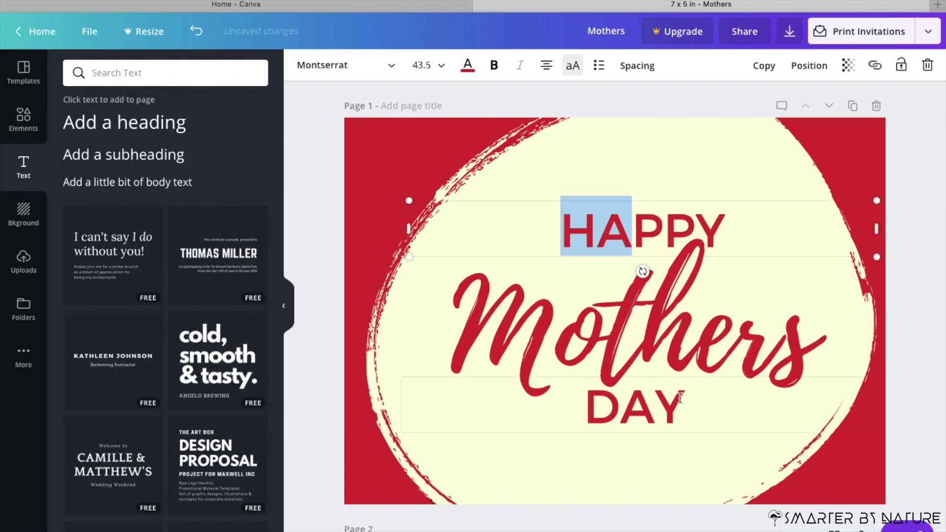
{"action": "left_click_drag", "start_coordinate": [611, 196], "coordinate": [551, 213]}
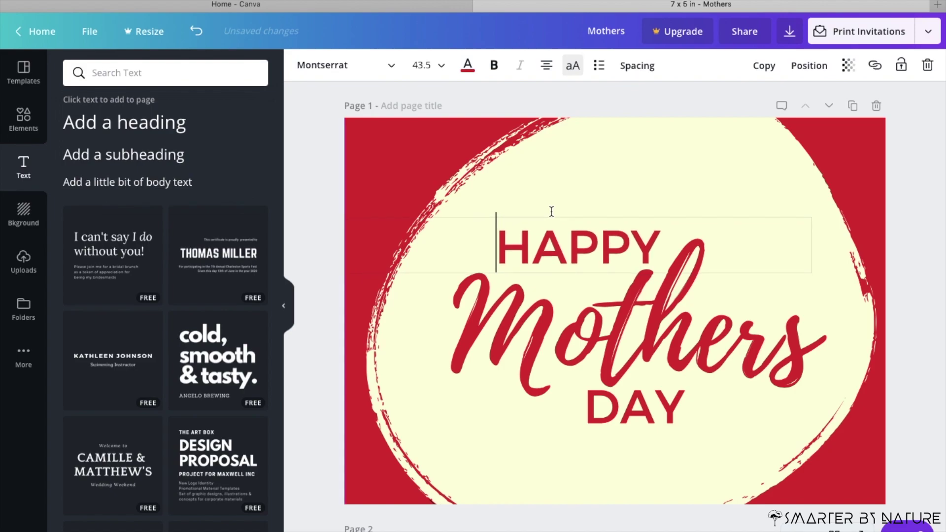
{"action": "key", "text": "Escape"}
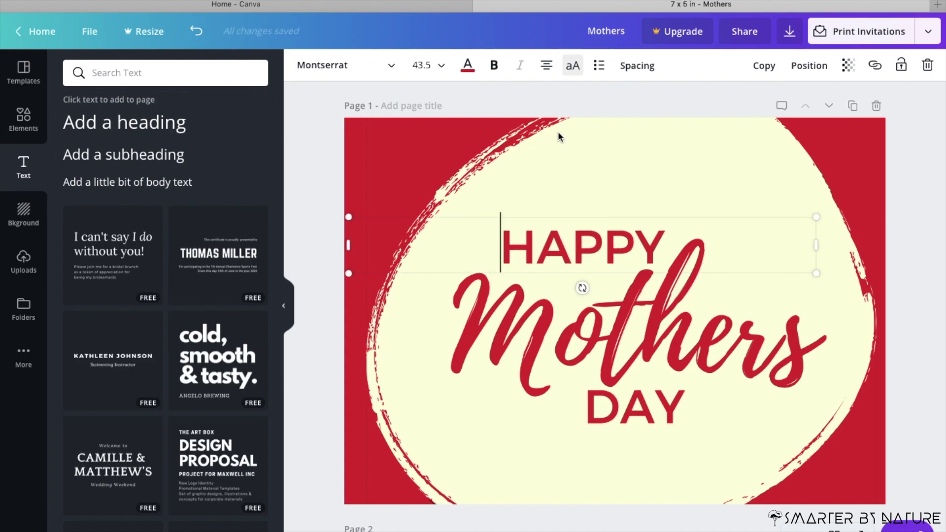
Delete the cream painted shape from page 1 and change the red page background to white
{"action": "left_click", "coordinate": [505, 166]}
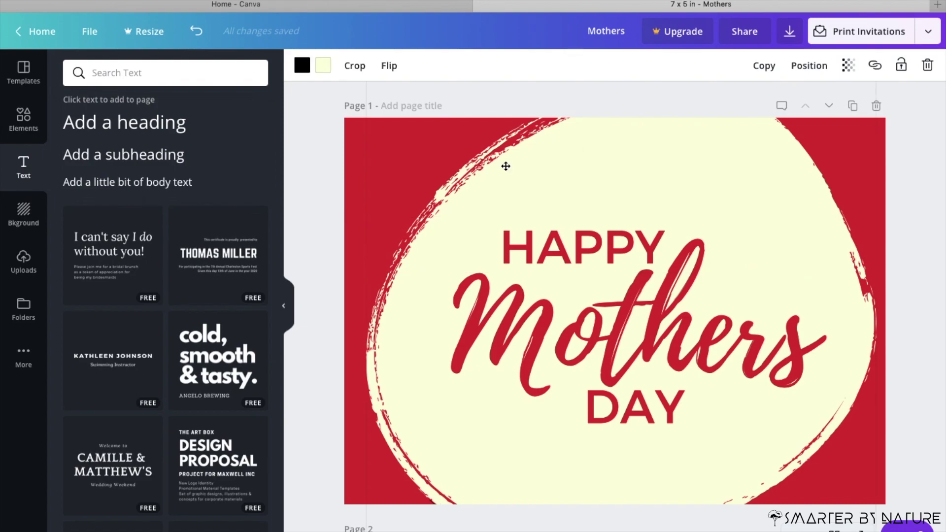
{"action": "left_click", "coordinate": [928, 66]}
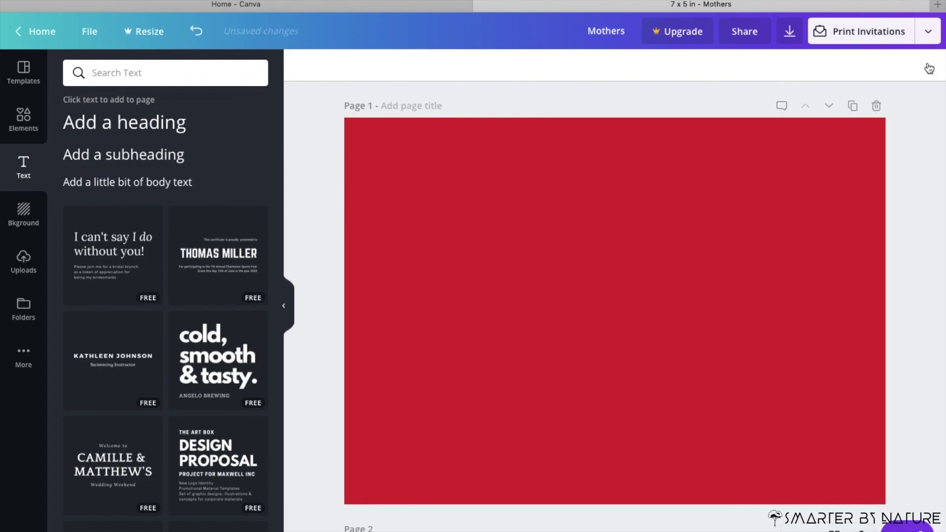
{"action": "left_click", "coordinate": [374, 146]}
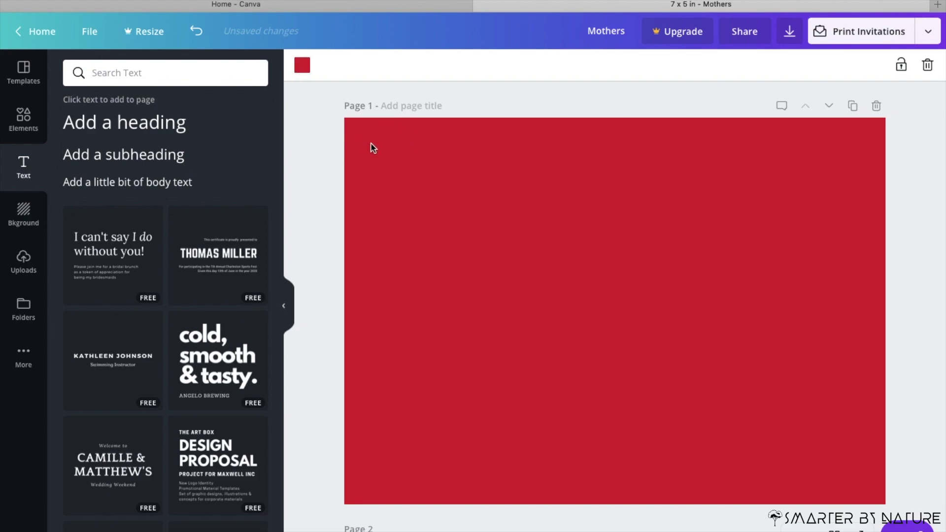
{"action": "left_click", "coordinate": [303, 66]}
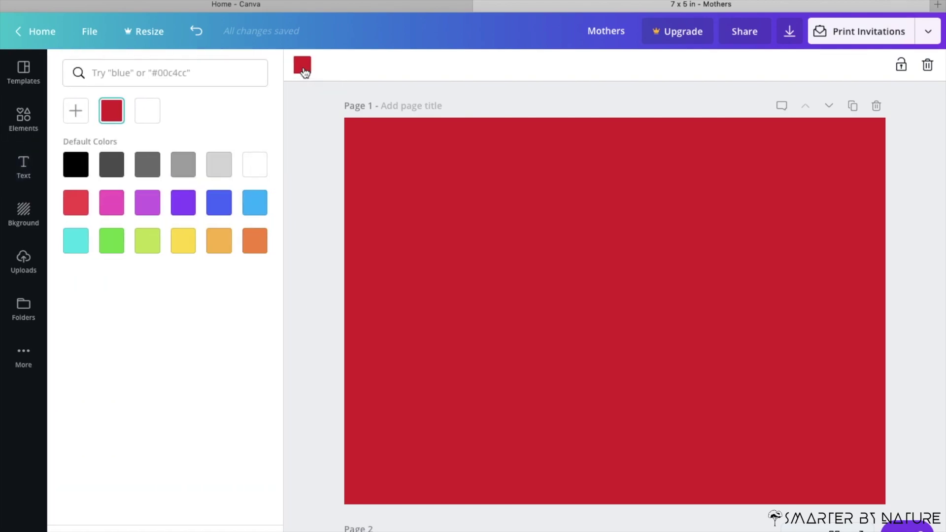
{"action": "left_click", "coordinate": [142, 114]}
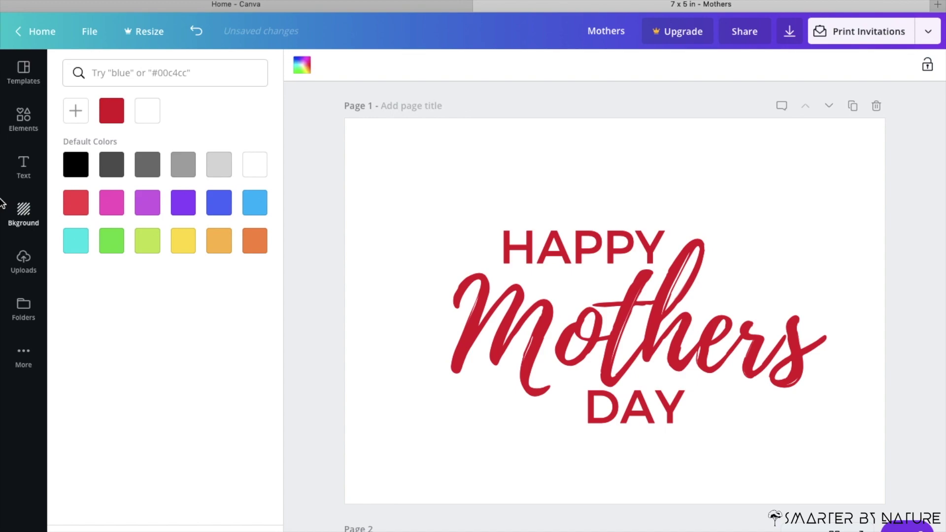
Add the pink-to-orange stacked brush-stroke graphic from the Gradients elements to page 1
{"action": "left_click", "coordinate": [24, 126]}
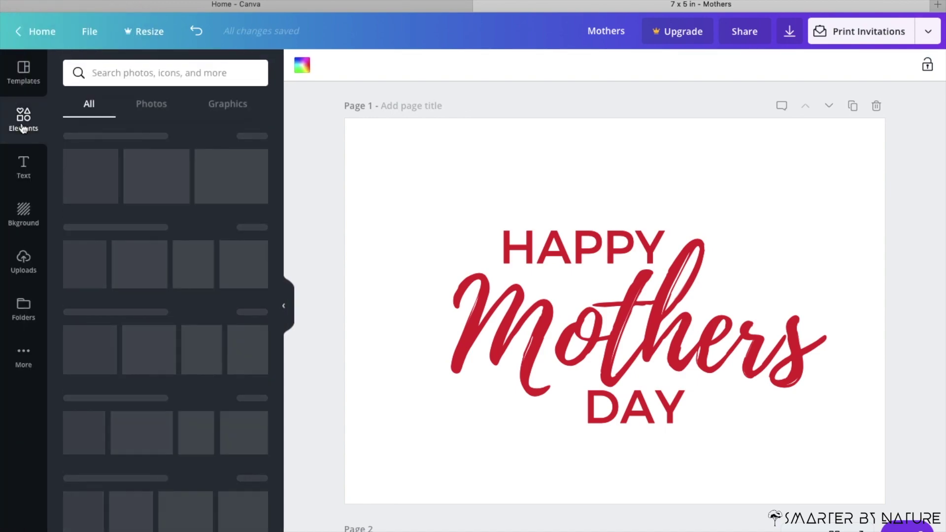
{"action": "scroll", "coordinate": [157, 228], "scroll_direction": "down", "scroll_amount": 3}
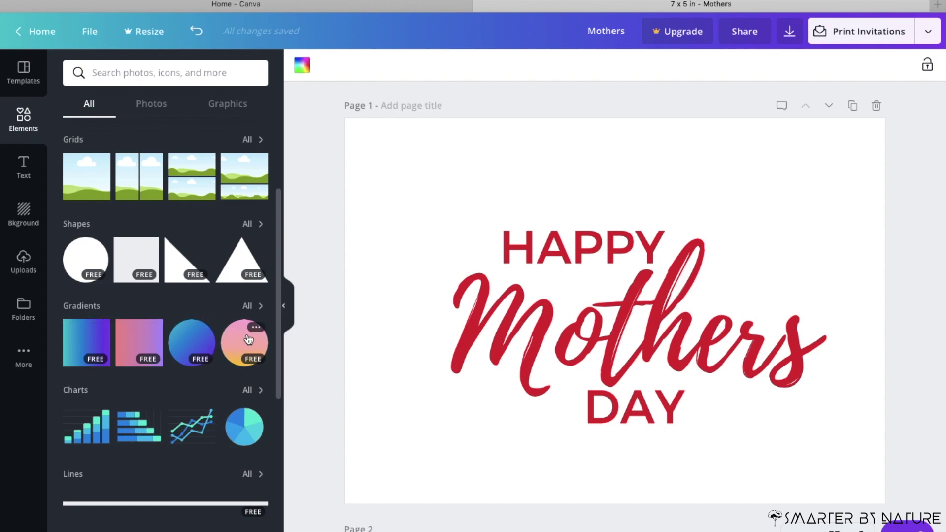
{"action": "left_click", "coordinate": [258, 308]}
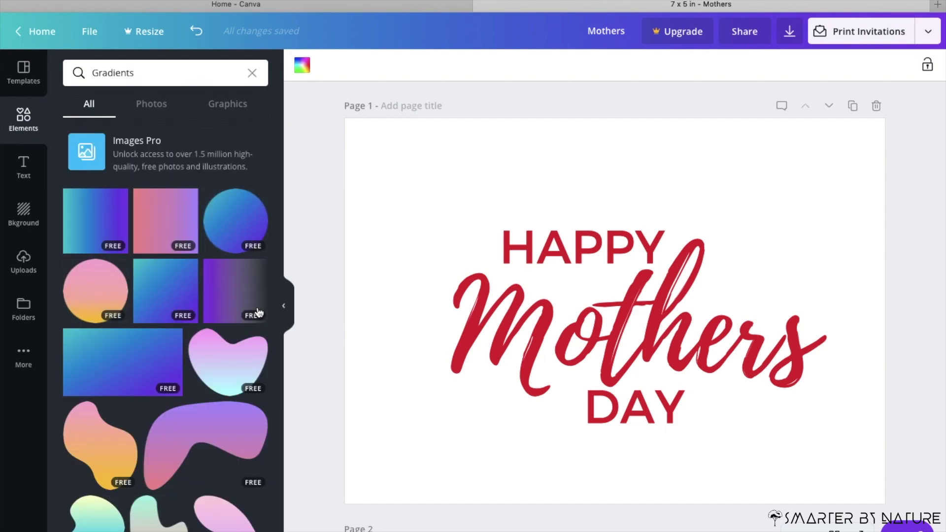
{"action": "scroll", "coordinate": [162, 328], "scroll_direction": "down", "scroll_amount": 5}
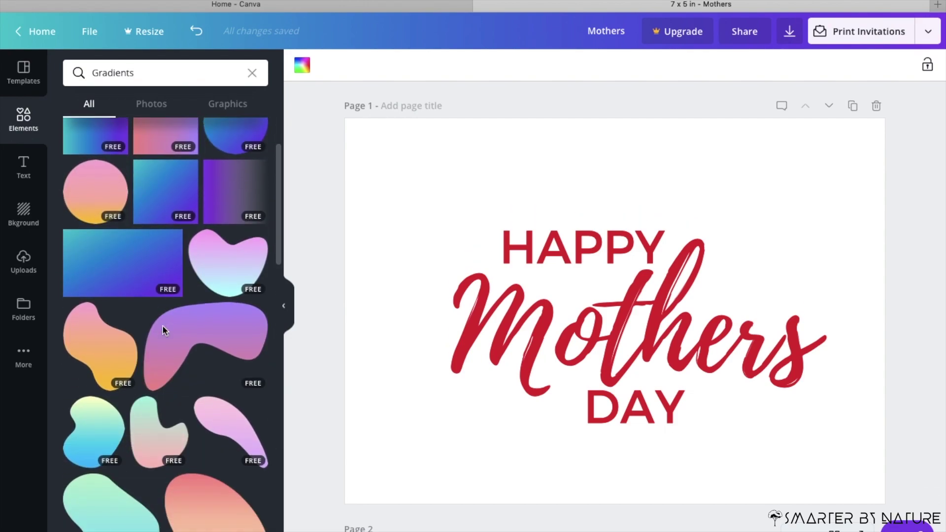
{"action": "scroll", "coordinate": [164, 329], "scroll_direction": "down", "scroll_amount": 3}
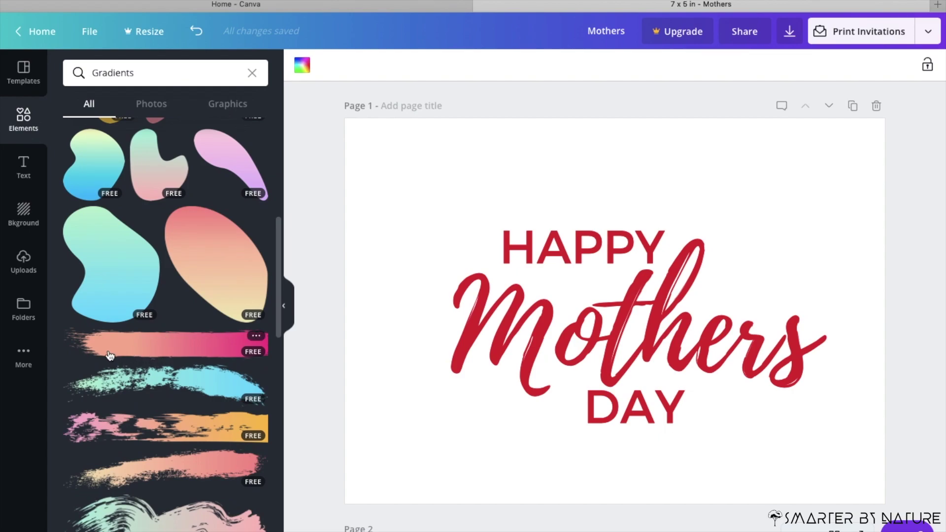
{"action": "scroll", "coordinate": [182, 348], "scroll_direction": "down", "scroll_amount": 4}
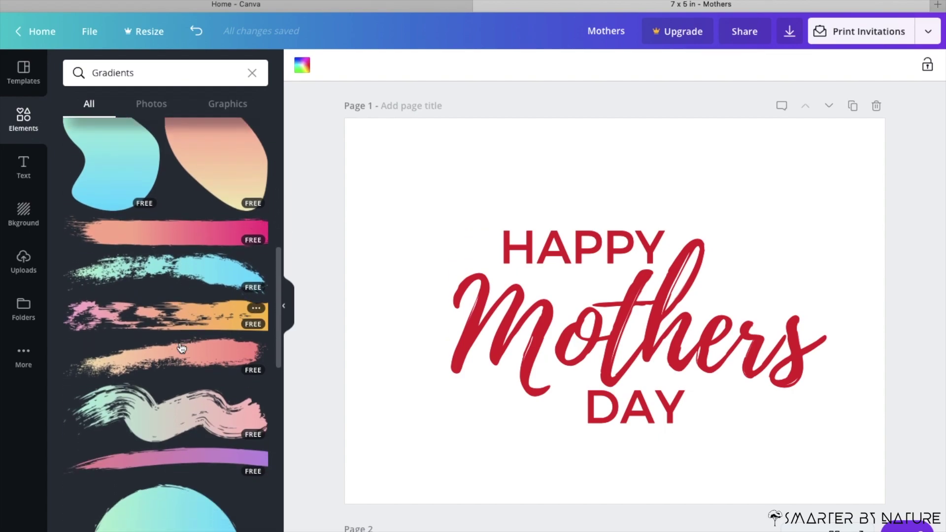
{"action": "scroll", "coordinate": [181, 347], "scroll_direction": "down", "scroll_amount": 5}
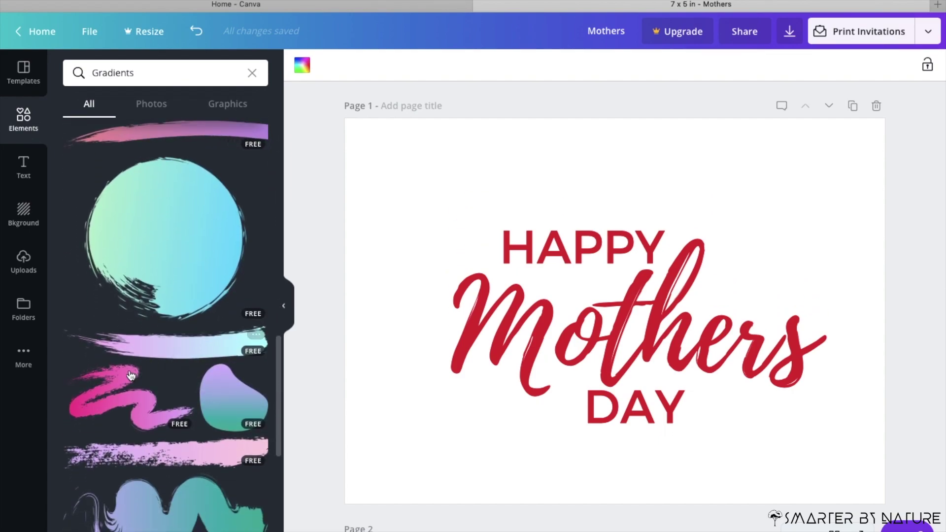
{"action": "scroll", "coordinate": [164, 425], "scroll_direction": "down", "scroll_amount": 5}
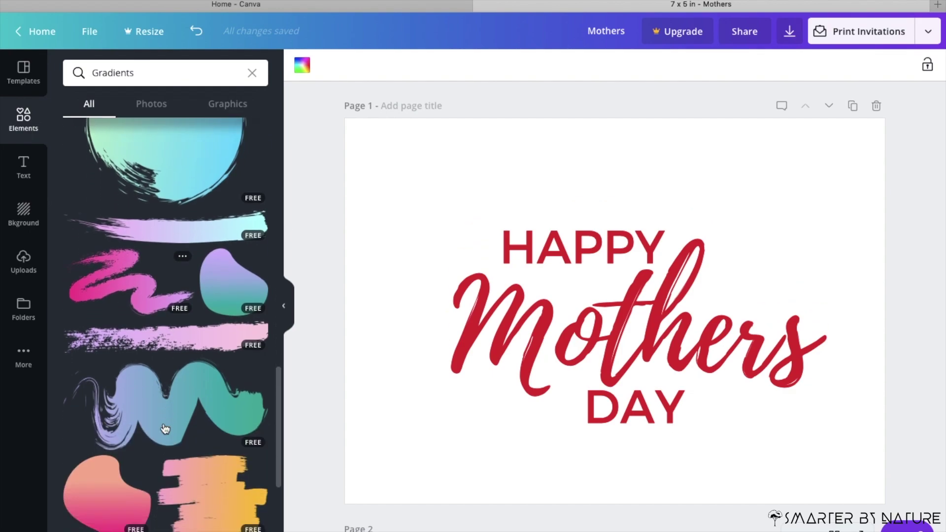
{"action": "left_click", "coordinate": [202, 322]}
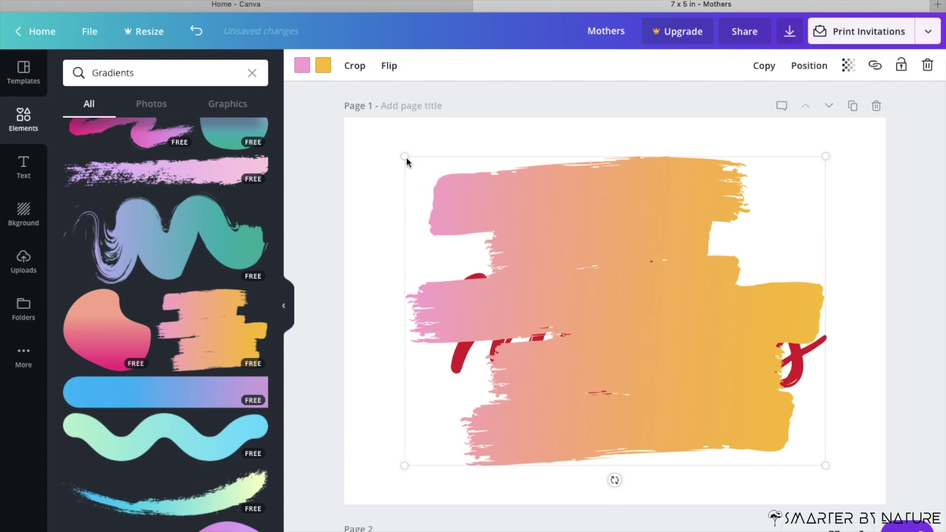
Enlarge the brush-stroke graphic until it nearly fills the card and center it on the page
{"action": "left_click_drag", "start_coordinate": [402, 154], "coordinate": [331, 123]}
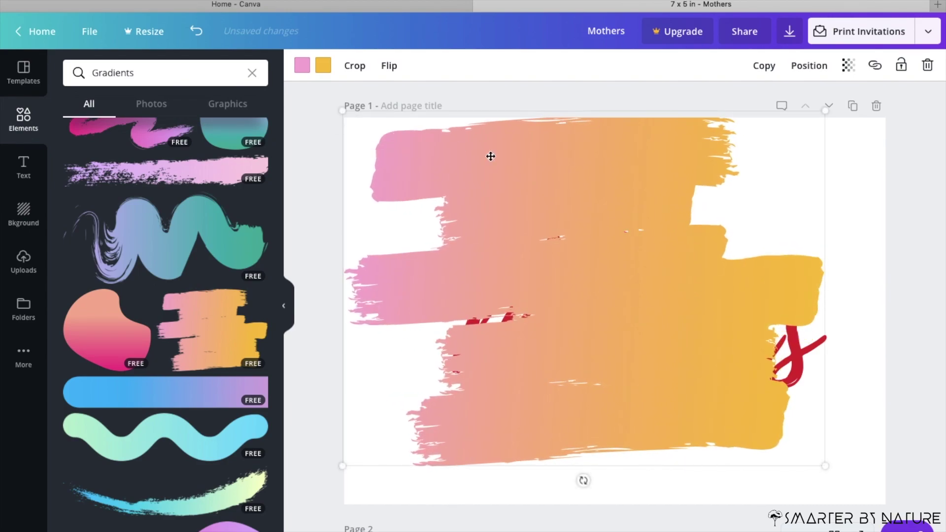
{"action": "left_click_drag", "start_coordinate": [543, 178], "coordinate": [576, 203]}
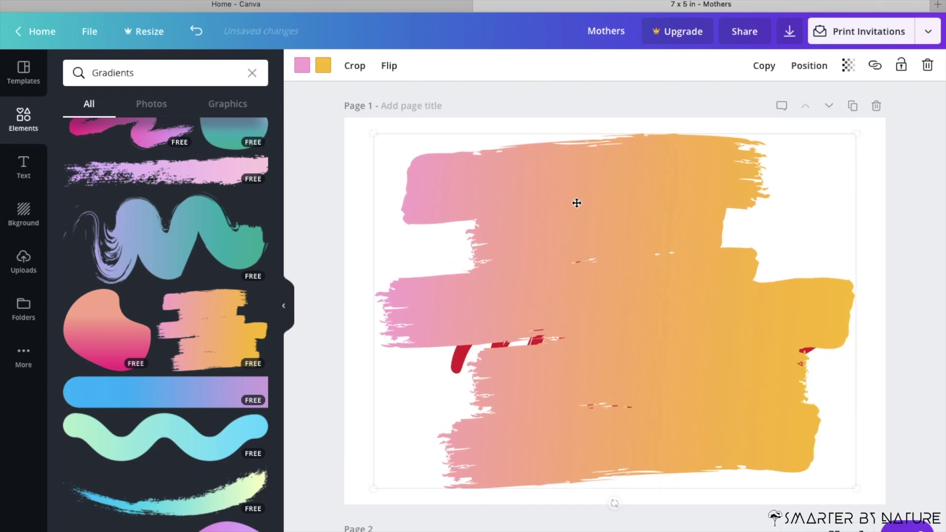
{"action": "mouse_move", "coordinate": [374, 135]}
{"action": "left_mouse_down"}
{"action": "mouse_move", "coordinate": [599, 278]}
{"action": "mouse_move", "coordinate": [661, 295]}
{"action": "mouse_move", "coordinate": [692, 333]}
{"action": "mouse_move", "coordinate": [461, 227]}
{"action": "mouse_move", "coordinate": [331, 139]}
{"action": "mouse_move", "coordinate": [356, 155]}
{"action": "mouse_move", "coordinate": [349, 150]}
{"action": "left_mouse_up"}
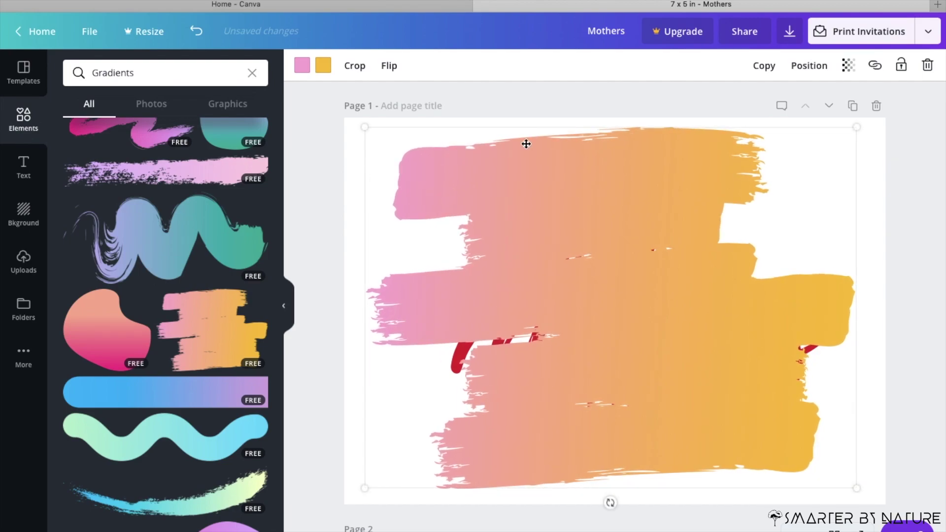
{"action": "mouse_move", "coordinate": [619, 178]}
{"action": "left_mouse_down"}
{"action": "mouse_move", "coordinate": [639, 175]}
{"action": "mouse_move", "coordinate": [621, 178]}
{"action": "left_mouse_up"}
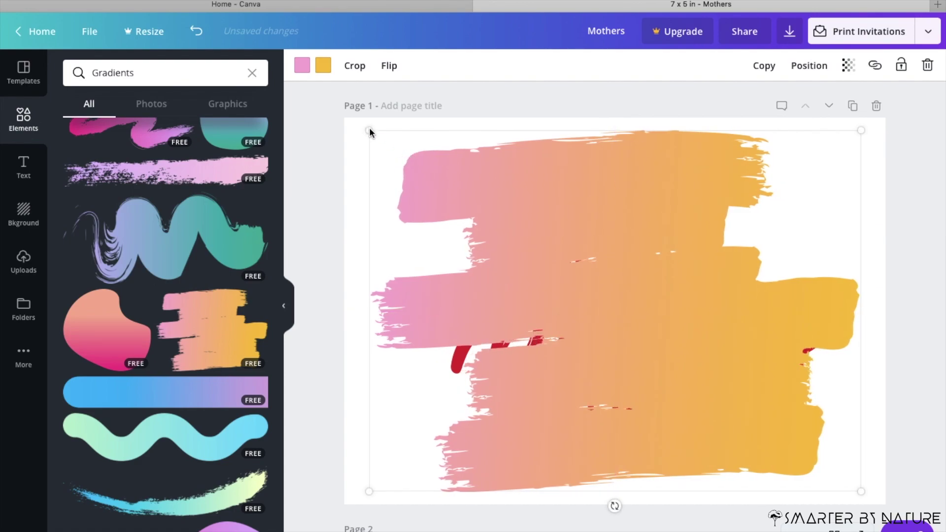
{"action": "left_click_drag", "start_coordinate": [370, 130], "coordinate": [361, 124]}
{"action": "mouse_move", "coordinate": [502, 180]}
{"action": "left_mouse_down"}
{"action": "mouse_move", "coordinate": [513, 186]}
{"action": "mouse_move", "coordinate": [505, 185]}
{"action": "left_mouse_up"}
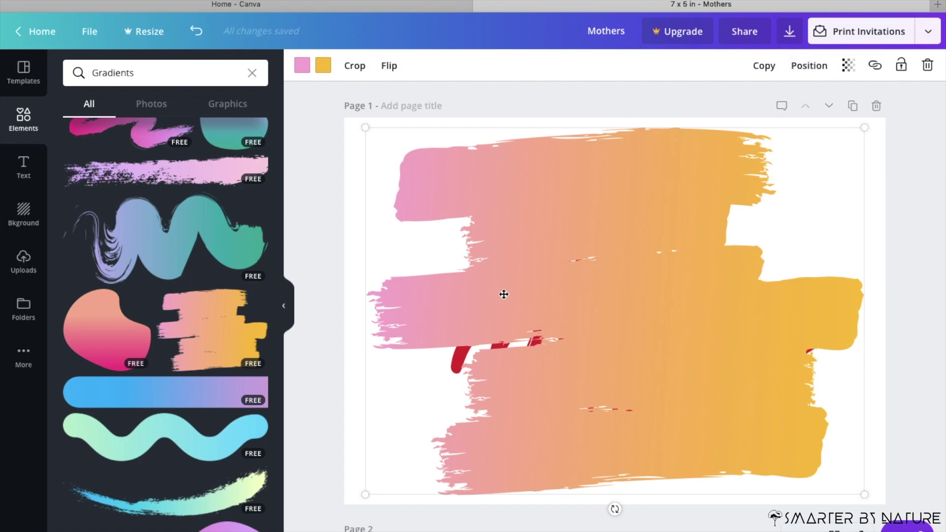
Send the brush-stroke graphic backward until it lies behind all three lines of greeting text
{"action": "left_click", "coordinate": [809, 67]}
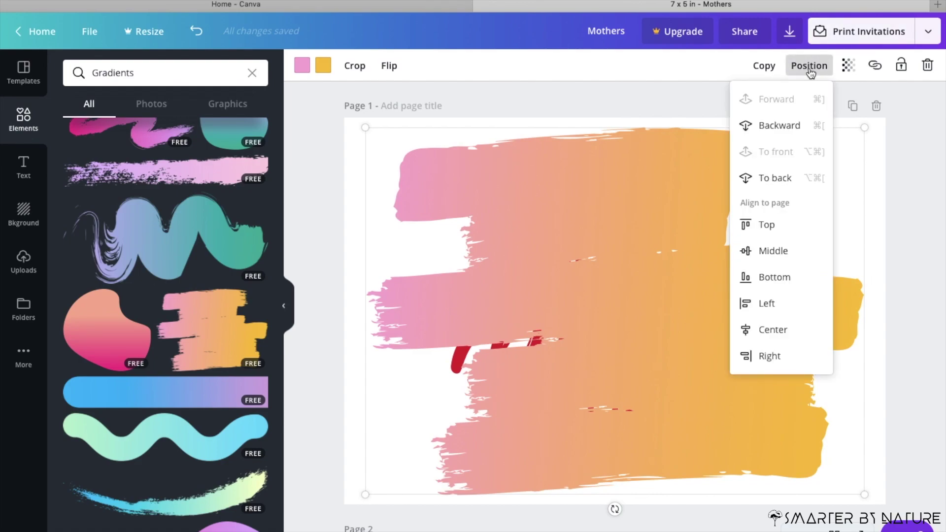
{"action": "left_click", "coordinate": [766, 132]}
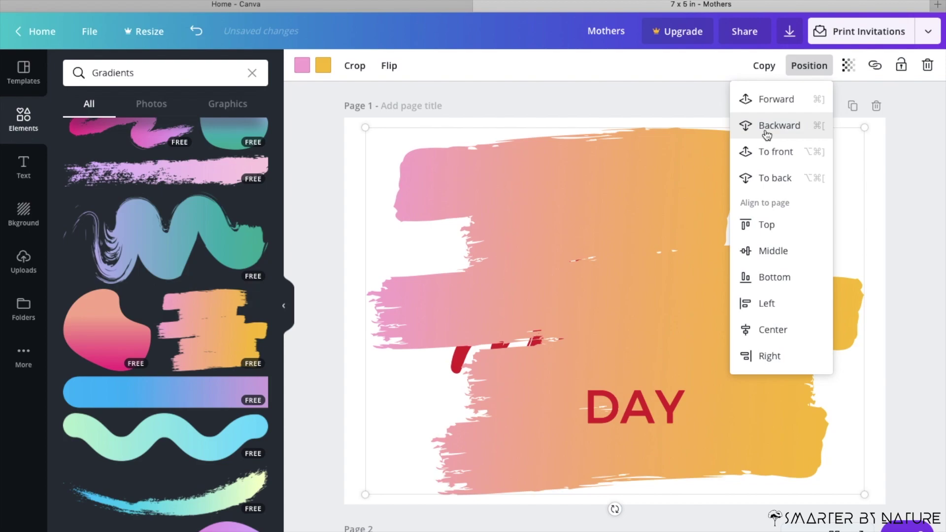
{"action": "left_click", "coordinate": [766, 132]}
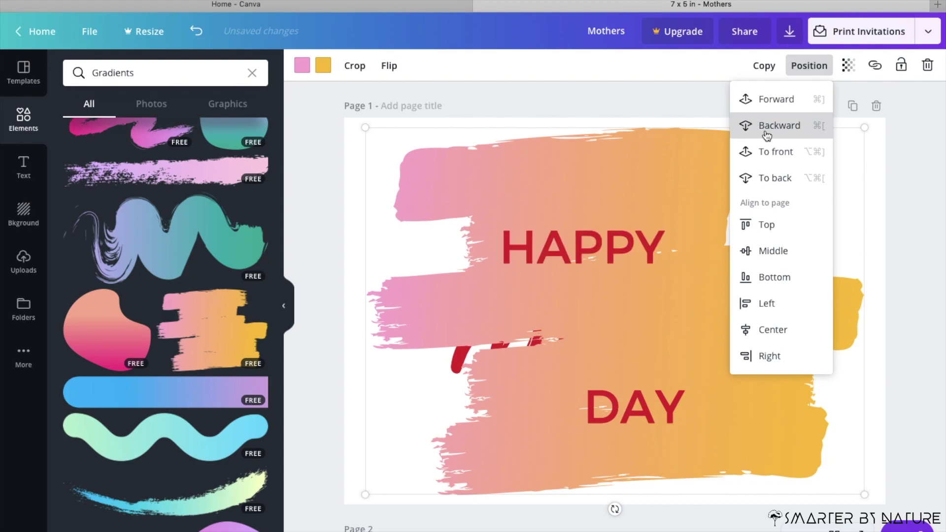
{"action": "left_click", "coordinate": [768, 130]}
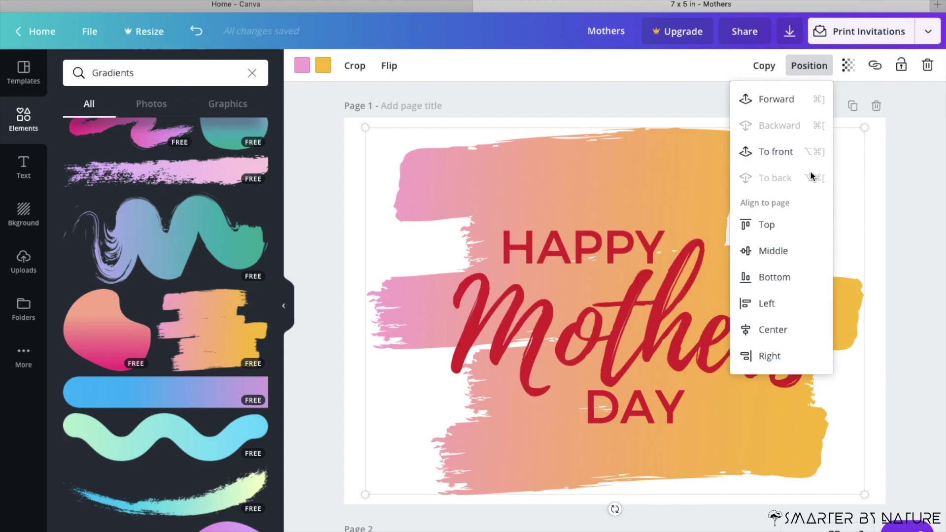
{"action": "left_click", "coordinate": [352, 191]}
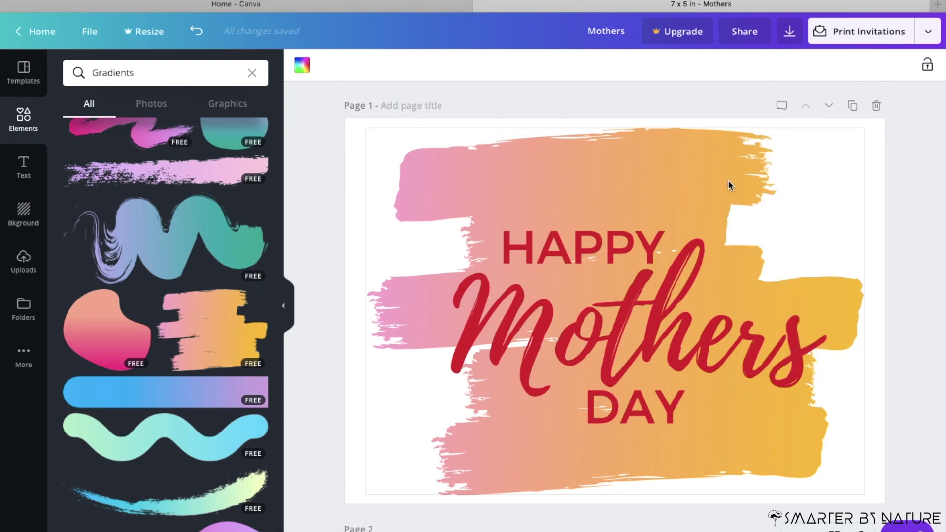
Enlarge the brush-stroke graphic slightly more and shift it a little to the right on the card
{"action": "left_click", "coordinate": [441, 154]}
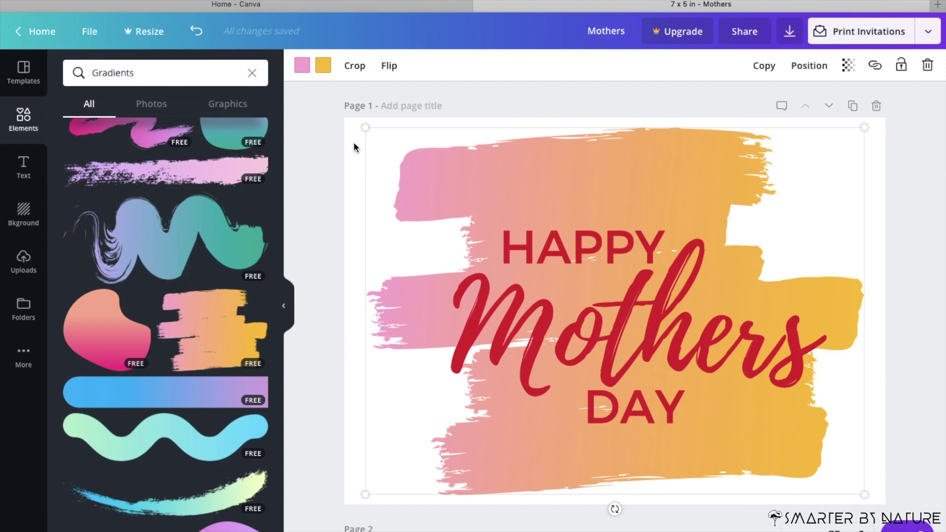
{"action": "left_click_drag", "start_coordinate": [365, 127], "coordinate": [354, 119]}
{"action": "left_click_drag", "start_coordinate": [474, 170], "coordinate": [485, 176]}
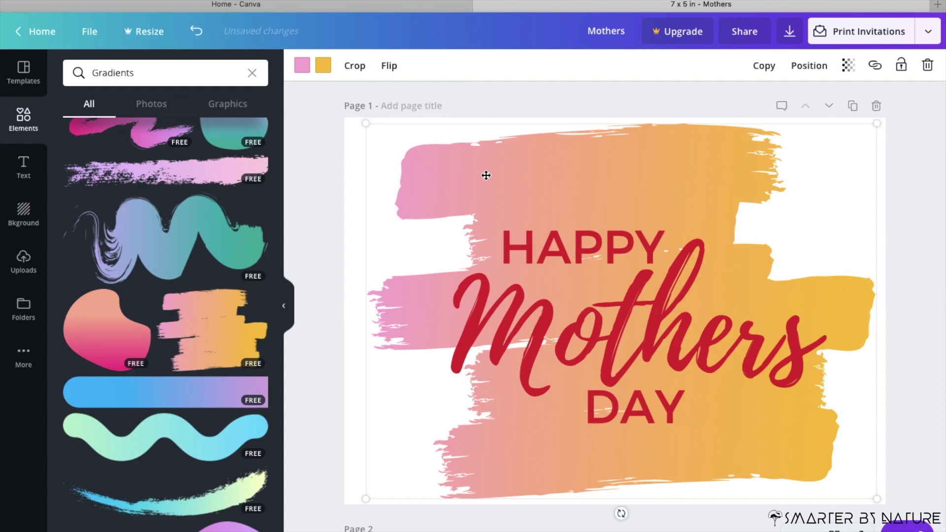
Set the page 1 background color to the default yellow
{"action": "left_click", "coordinate": [355, 175]}
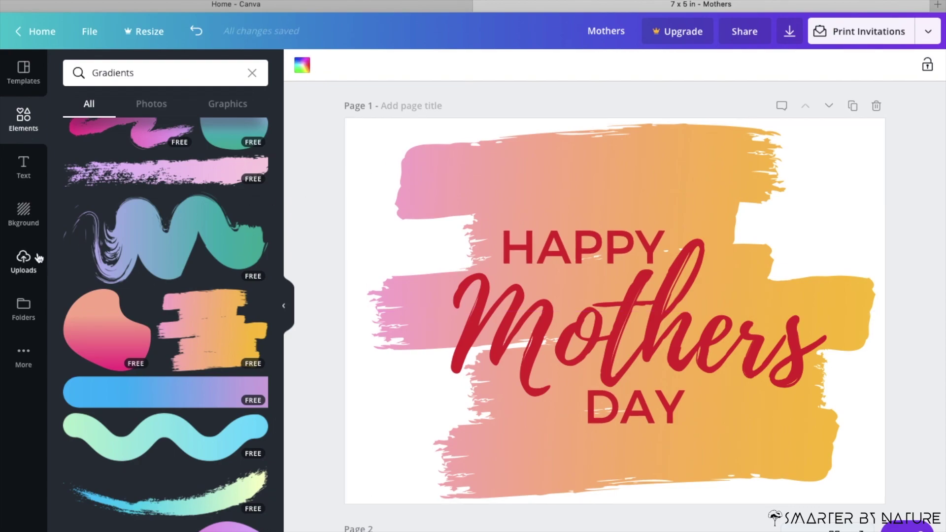
{"action": "left_click", "coordinate": [300, 69]}
{"action": "left_click", "coordinate": [182, 252]}
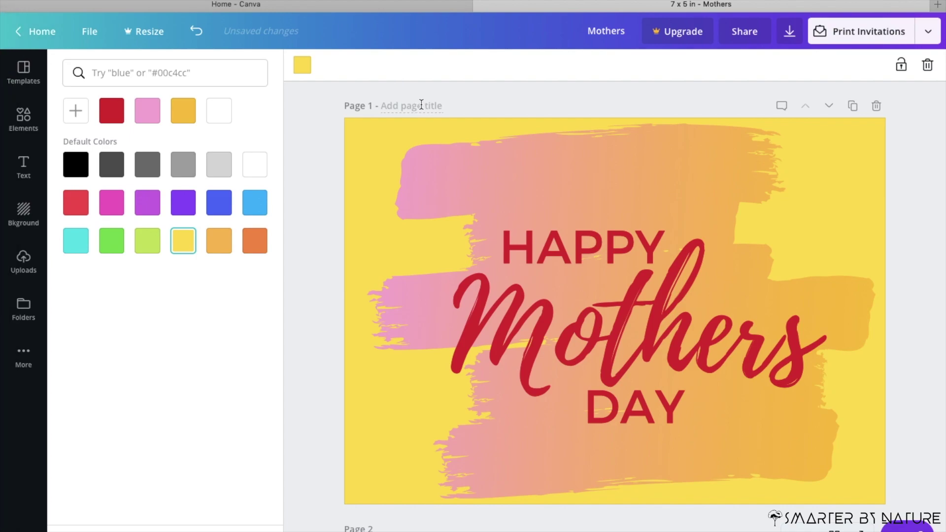
Change the orange end of the brush-stroke graphic's gradient to the card's dark red
{"action": "left_click", "coordinate": [448, 168]}
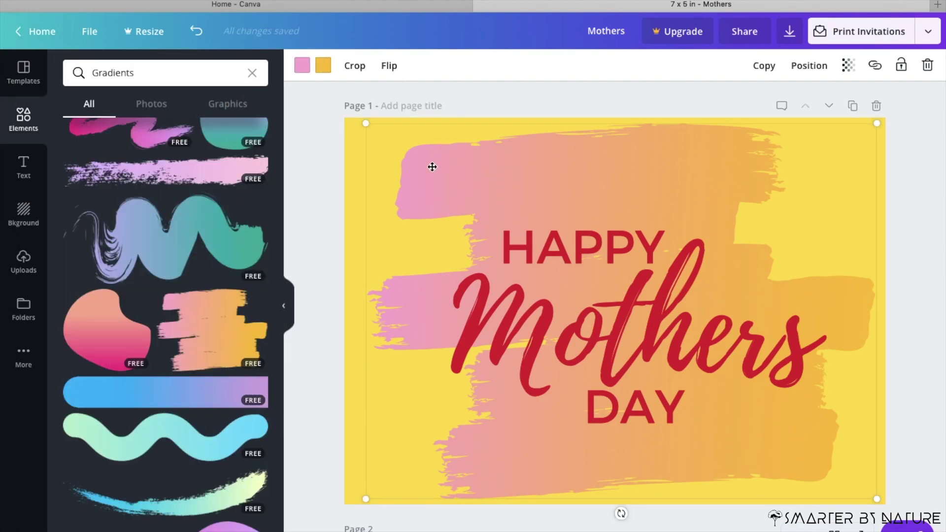
{"action": "left_click", "coordinate": [302, 66]}
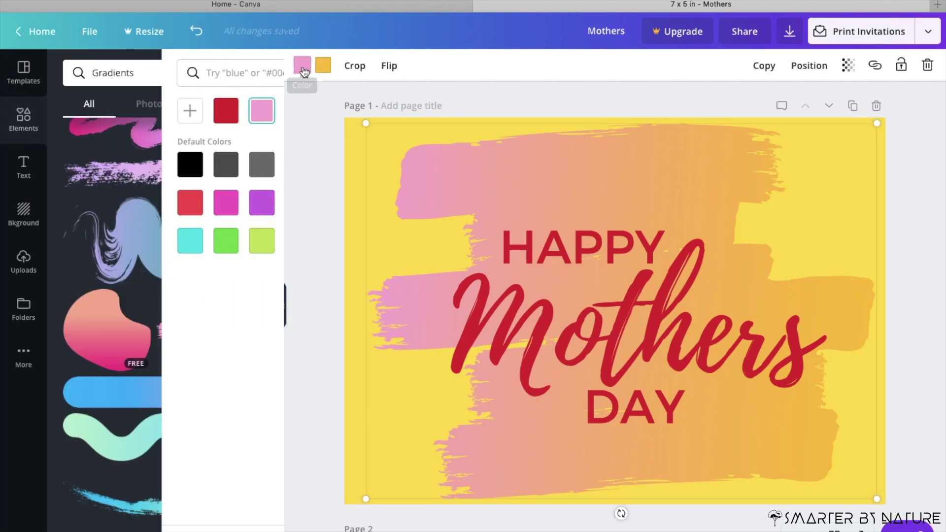
{"action": "left_click", "coordinate": [325, 69]}
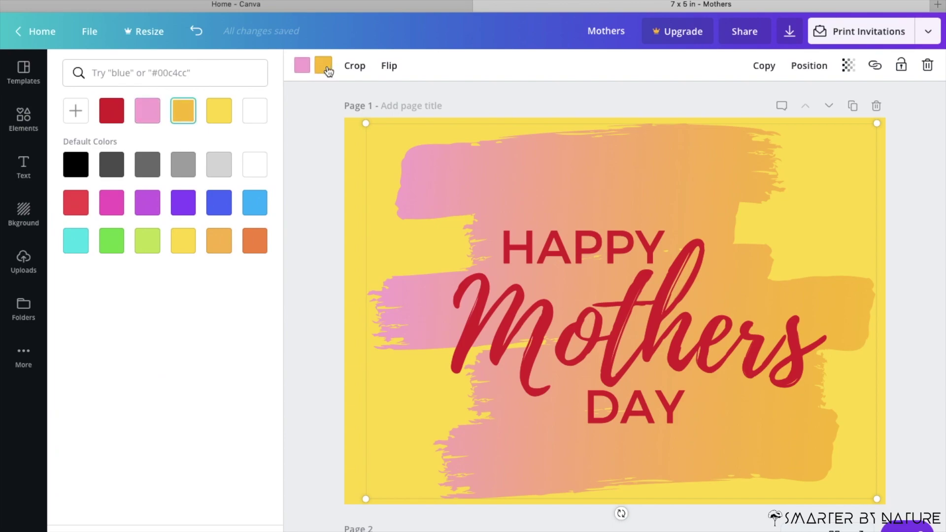
{"action": "left_click", "coordinate": [325, 69]}
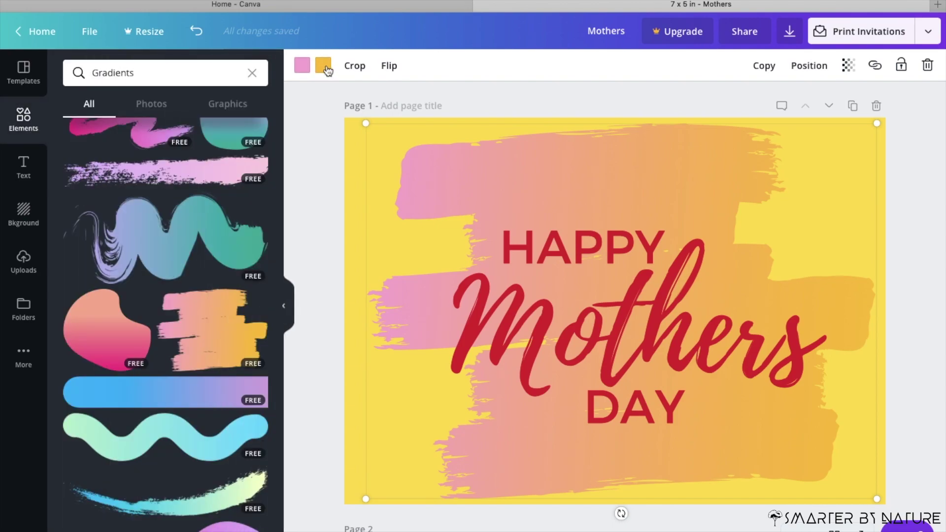
{"action": "left_click", "coordinate": [325, 69]}
{"action": "left_click", "coordinate": [111, 111]}
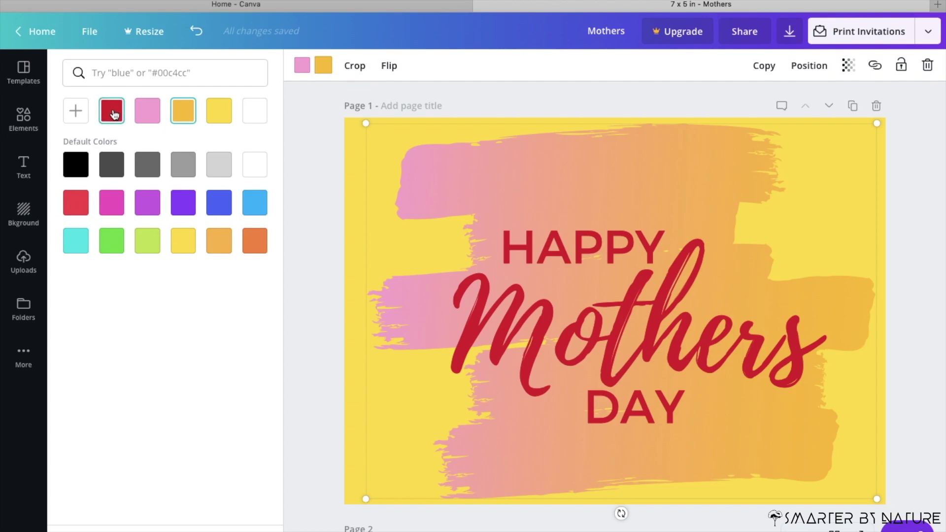
Change the color of the HAPPY text line to white
{"action": "left_click", "coordinate": [516, 245]}
{"action": "left_click", "coordinate": [518, 246]}
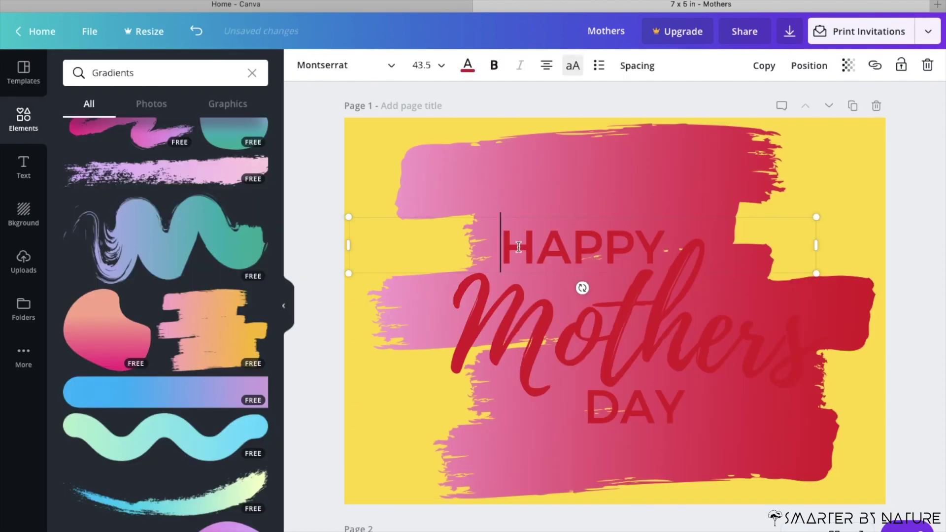
{"action": "double_click", "coordinate": [548, 228]}
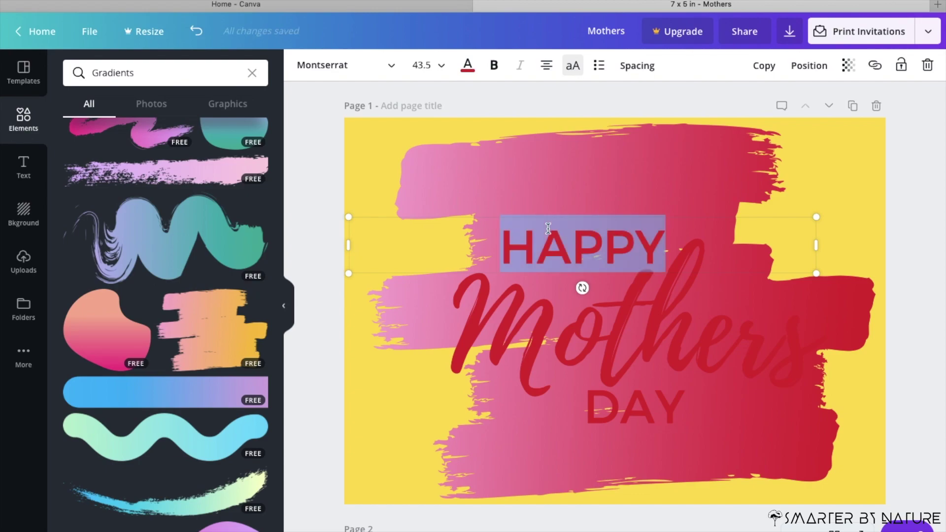
{"action": "left_click", "coordinate": [468, 68]}
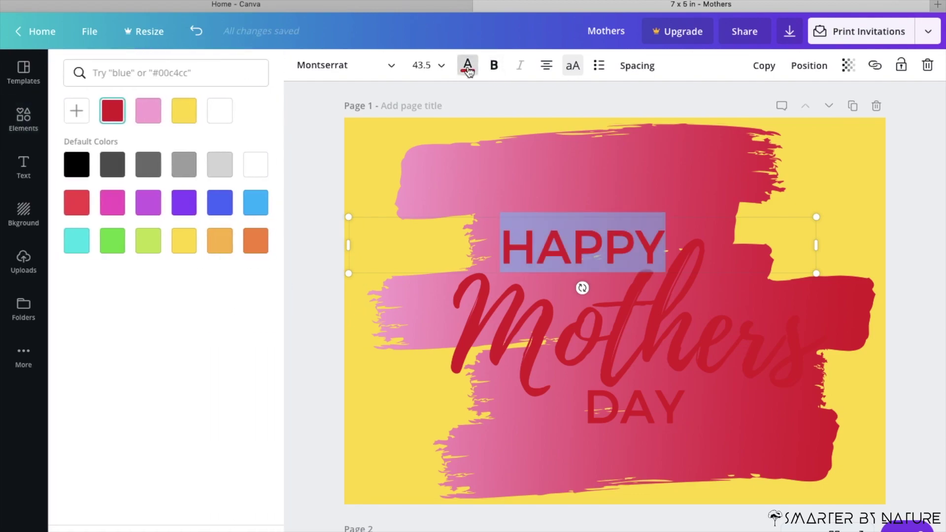
{"action": "left_click", "coordinate": [217, 111]}
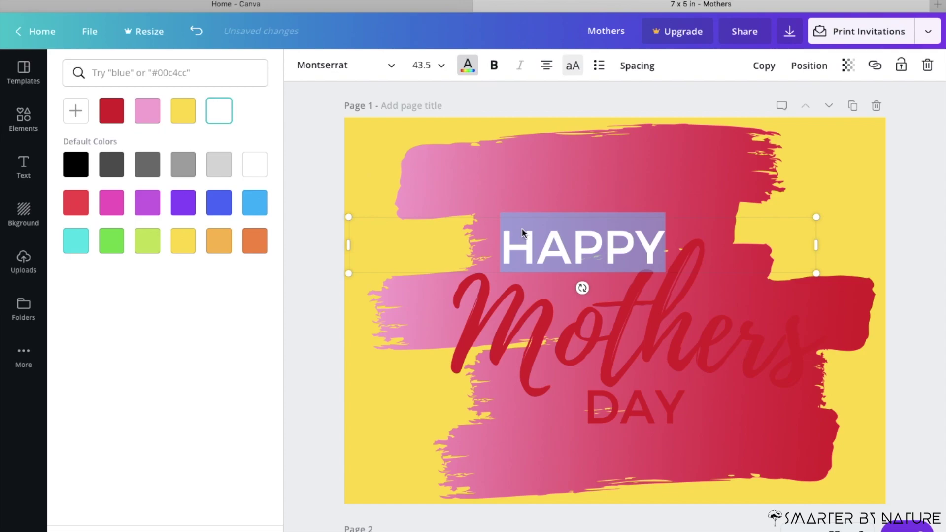
Change the color of the script word Mothers to white
{"action": "left_click", "coordinate": [592, 286]}
{"action": "key", "text": "Return"}
{"action": "key", "text": "ctrl+a"}
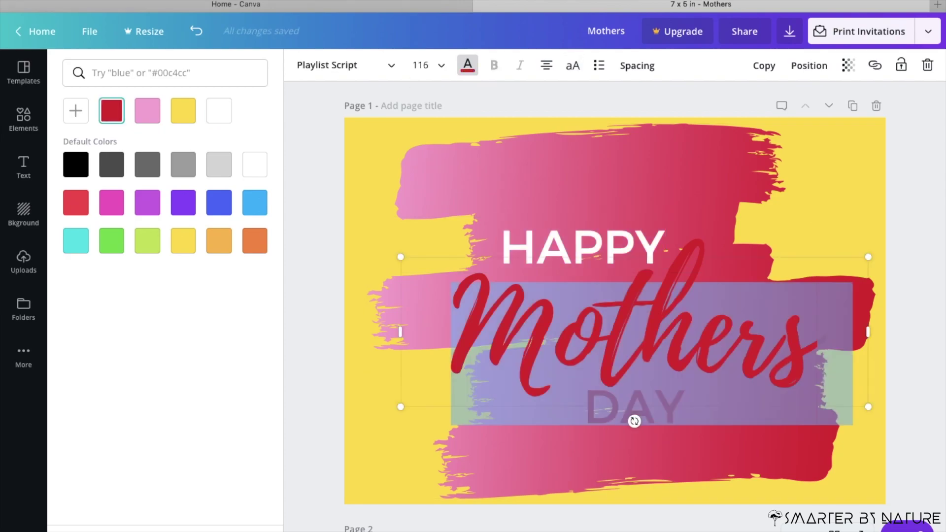
{"action": "left_click", "coordinate": [465, 69]}
{"action": "left_click", "coordinate": [470, 71]}
{"action": "left_click", "coordinate": [220, 116]}
{"action": "left_click", "coordinate": [643, 461]}
Change the color of the DAY text line to white, matching the rest of the greeting
{"action": "left_click", "coordinate": [637, 410]}
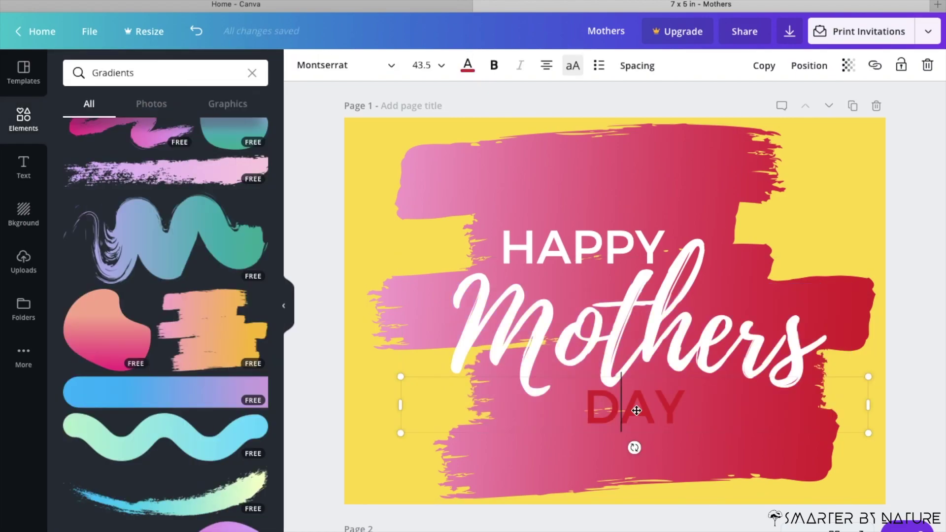
{"action": "double_click", "coordinate": [637, 410]}
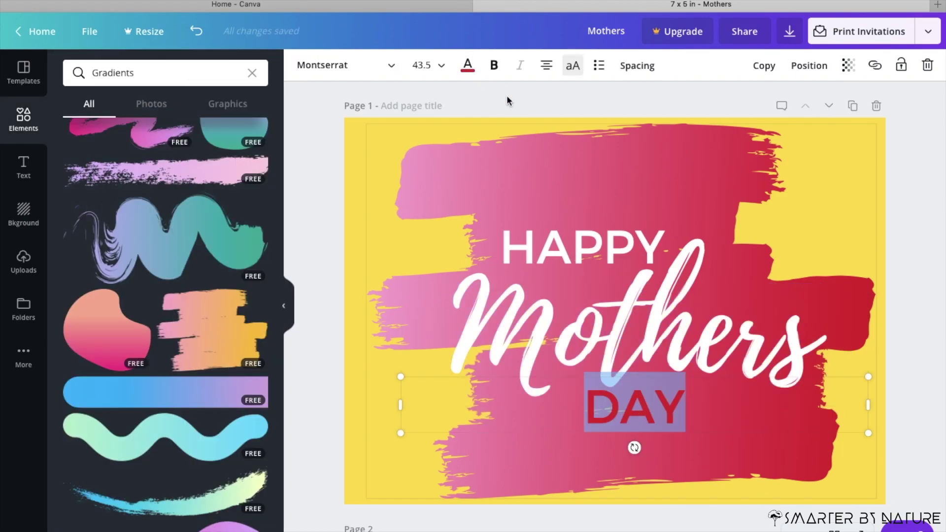
{"action": "left_click", "coordinate": [494, 65]}
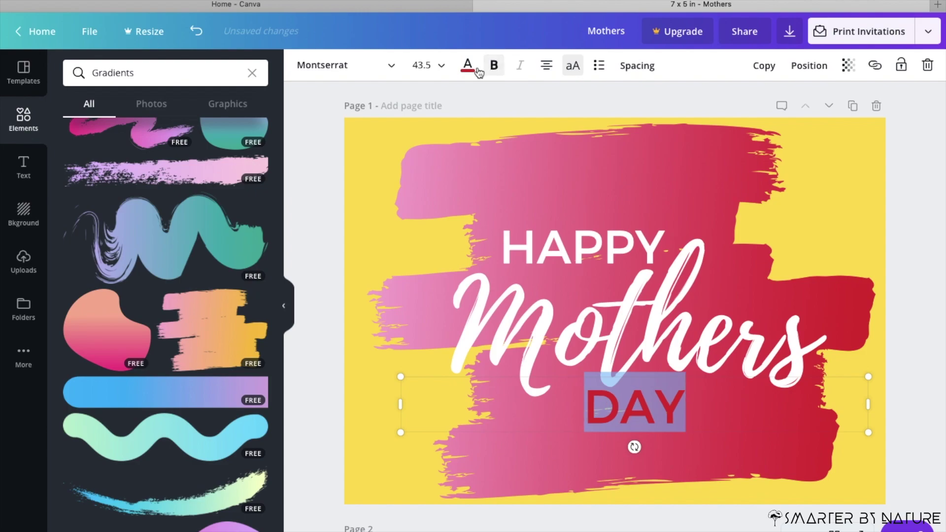
{"action": "left_click", "coordinate": [467, 65]}
{"action": "left_click", "coordinate": [218, 118]}
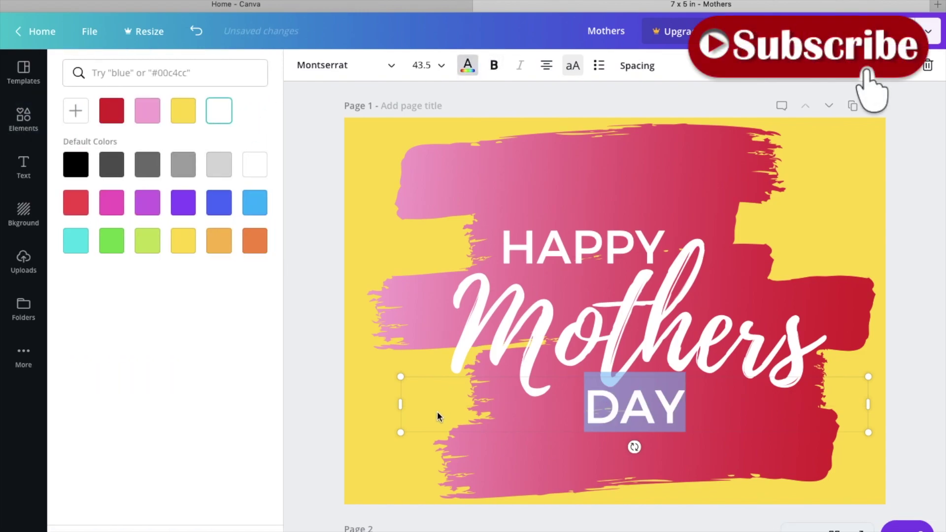
{"action": "left_click", "coordinate": [374, 246]}
{"action": "left_click", "coordinate": [352, 192]}
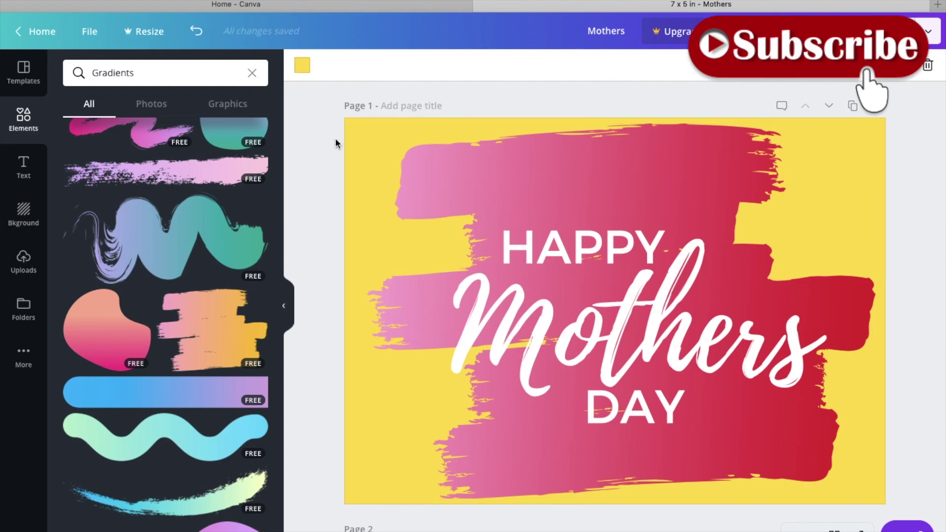
{"action": "left_click_drag", "start_coordinate": [576, 158], "coordinate": [574, 165]}
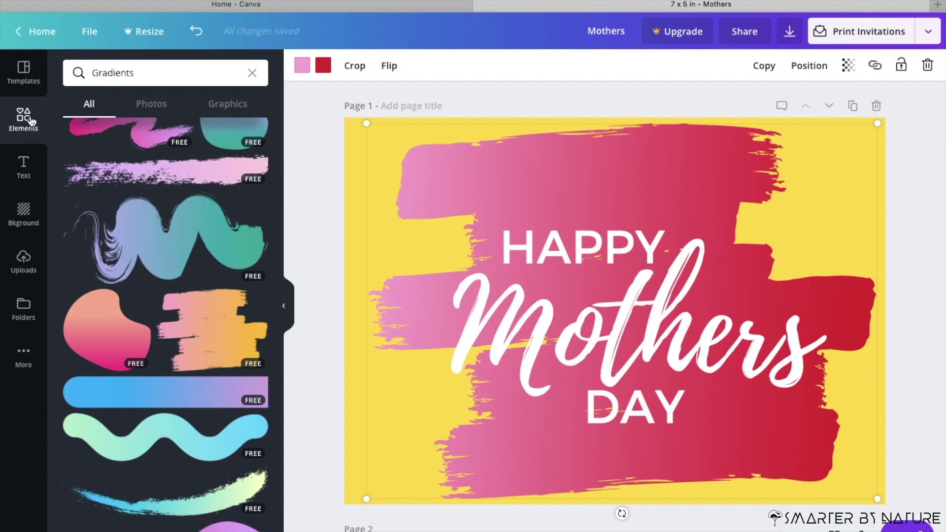
Replace the Gradients element search with one for flowers and look through the results for a free flower graphic
{"action": "left_click", "coordinate": [253, 73]}
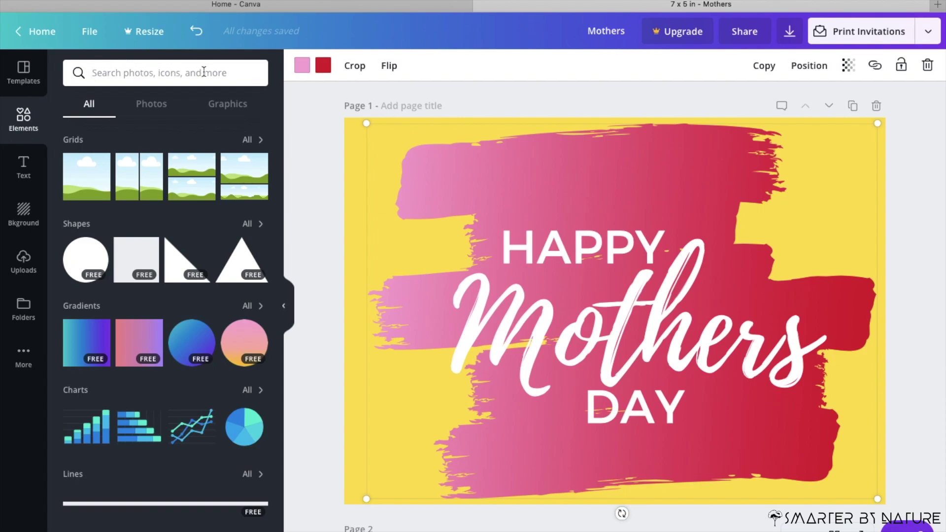
{"action": "type", "text": "flowers"}
{"action": "key", "text": "Return"}
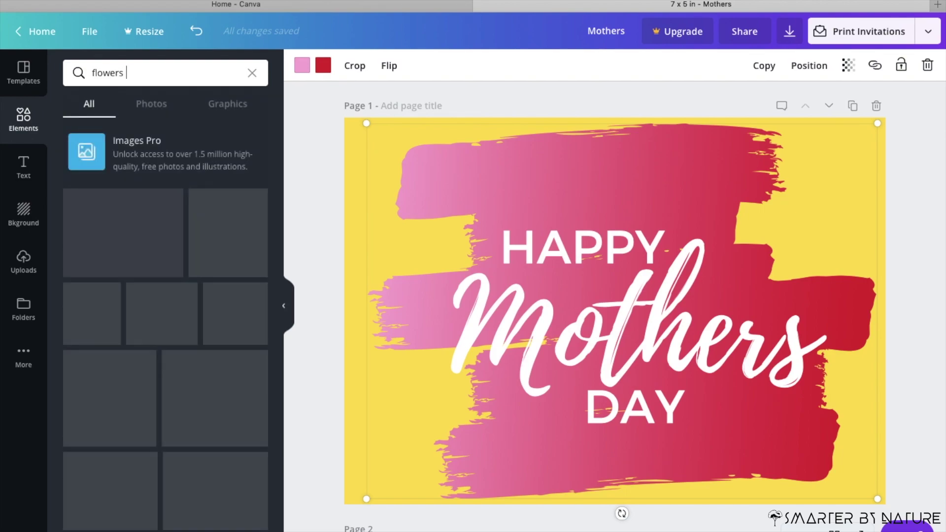
{"action": "scroll", "coordinate": [175, 358], "scroll_direction": "down", "scroll_amount": 15}
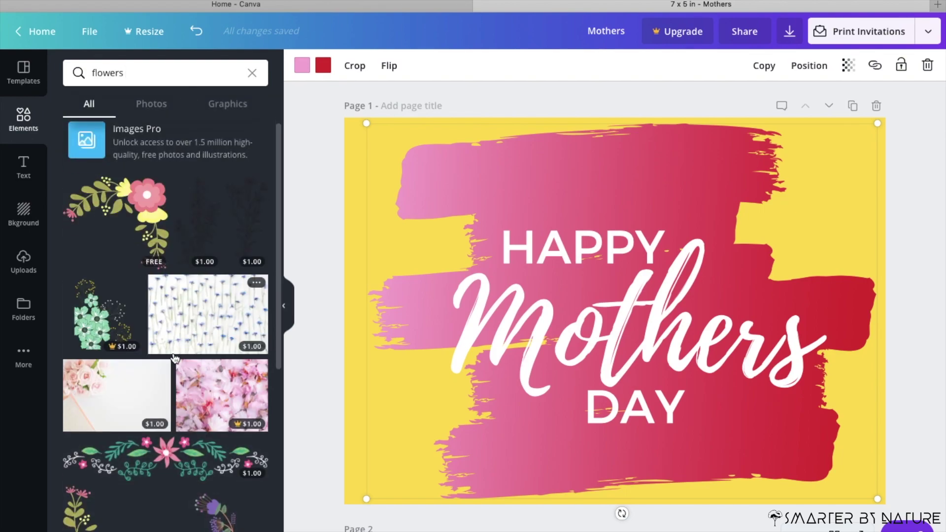
{"action": "scroll", "coordinate": [174, 358], "scroll_direction": "down", "scroll_amount": 10}
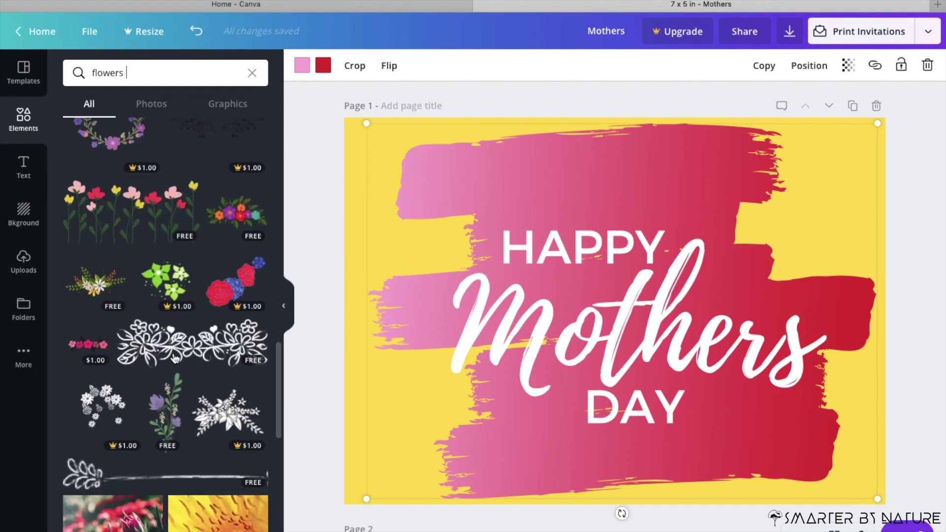
Add the free row of pink, red and yellow flowers, shrunk to fit the card's lower-left corner
{"action": "left_click", "coordinate": [129, 198]}
{"action": "left_click_drag", "start_coordinate": [756, 357], "coordinate": [756, 427]}
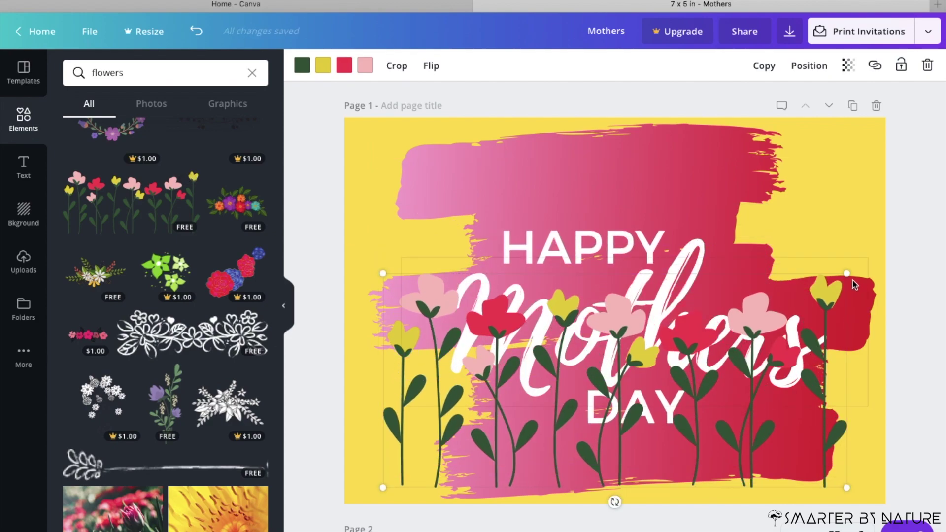
{"action": "left_click_drag", "start_coordinate": [773, 401], "coordinate": [611, 473]}
{"action": "left_click_drag", "start_coordinate": [457, 465], "coordinate": [429, 478]}
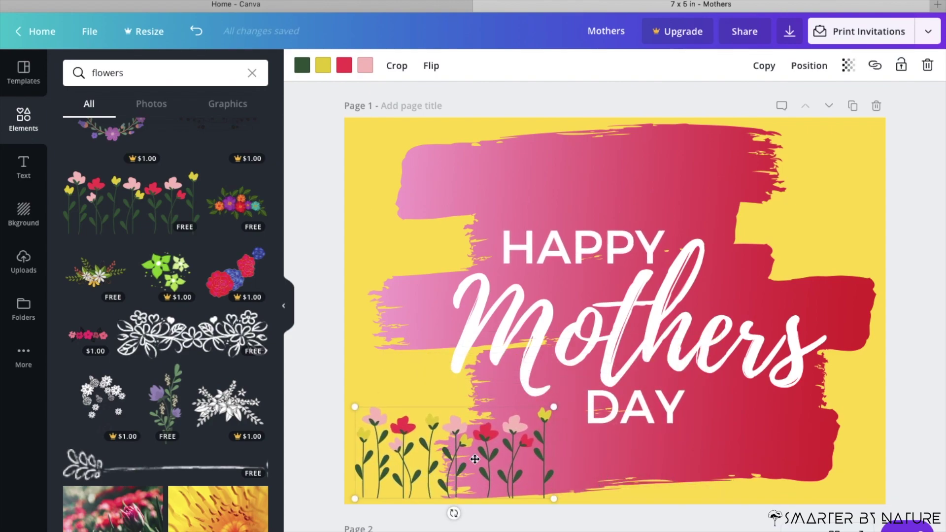
{"action": "left_click_drag", "start_coordinate": [478, 460], "coordinate": [468, 463]}
{"action": "left_click_drag", "start_coordinate": [544, 416], "coordinate": [533, 417]}
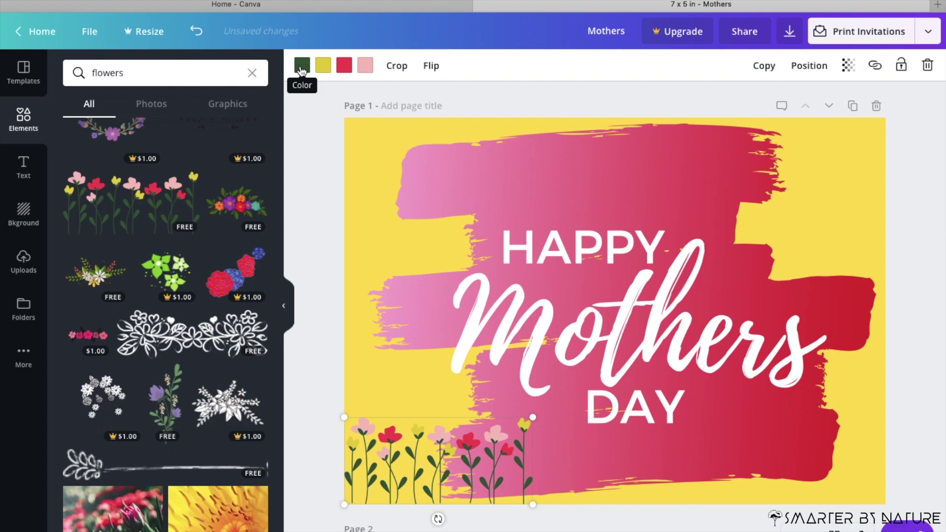
Try blue and orange on the flower row's light pink blossoms, and settle on the brush stroke's pink
{"action": "left_click", "coordinate": [302, 66]}
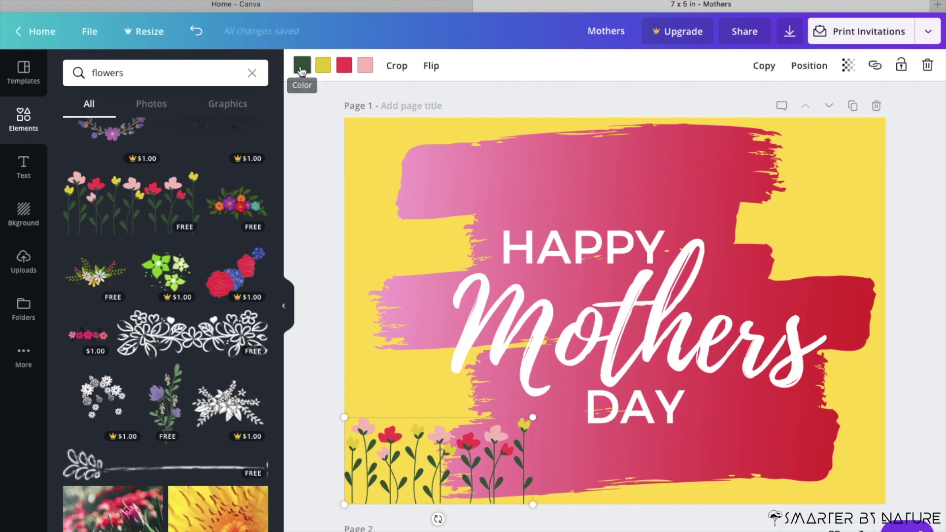
{"action": "left_click", "coordinate": [323, 65]}
{"action": "left_click", "coordinate": [365, 66]}
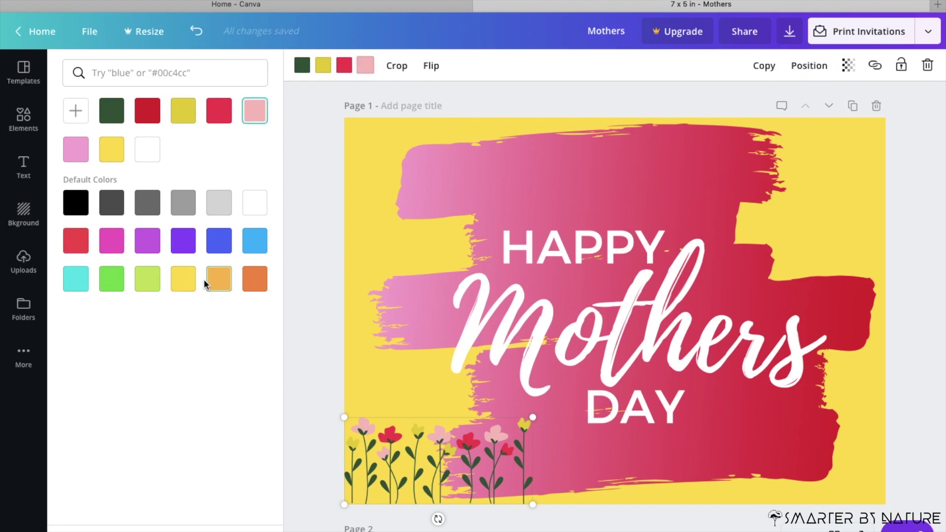
{"action": "left_click", "coordinate": [221, 245]}
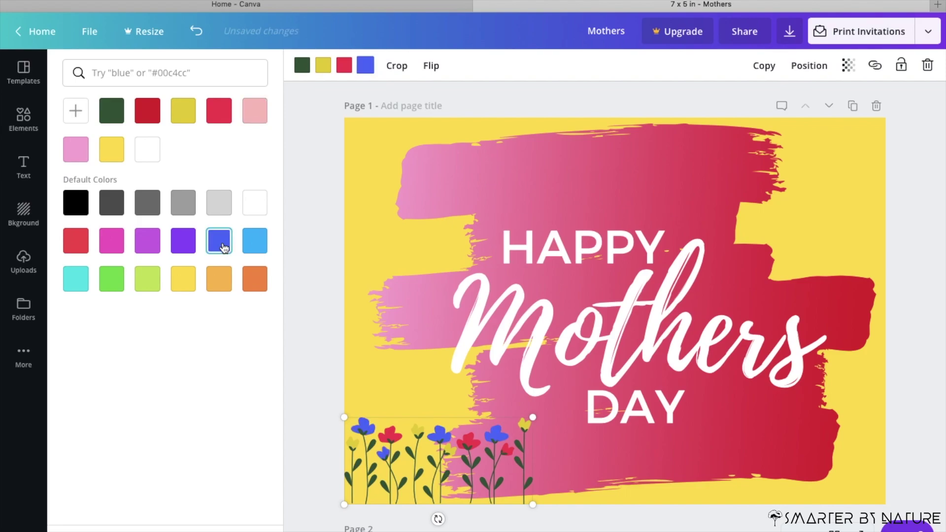
{"action": "left_click", "coordinate": [68, 155]}
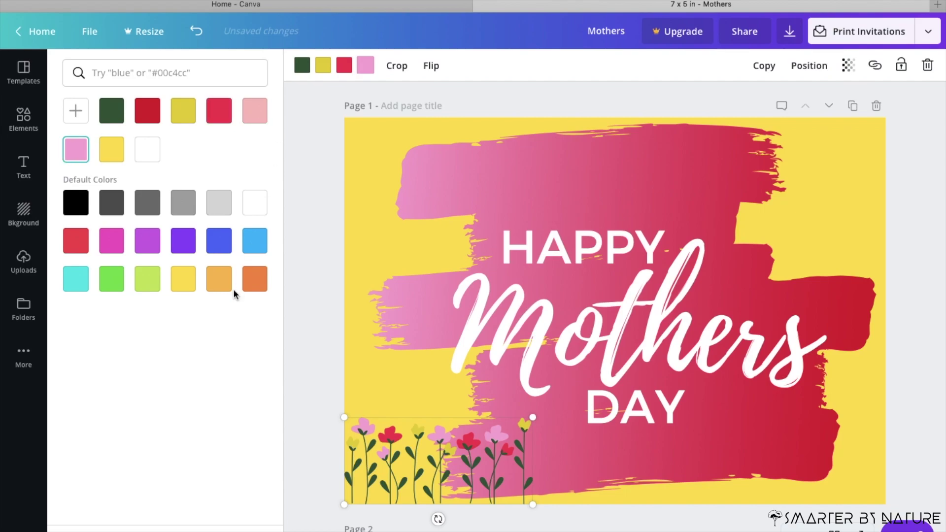
{"action": "left_click", "coordinate": [255, 288]}
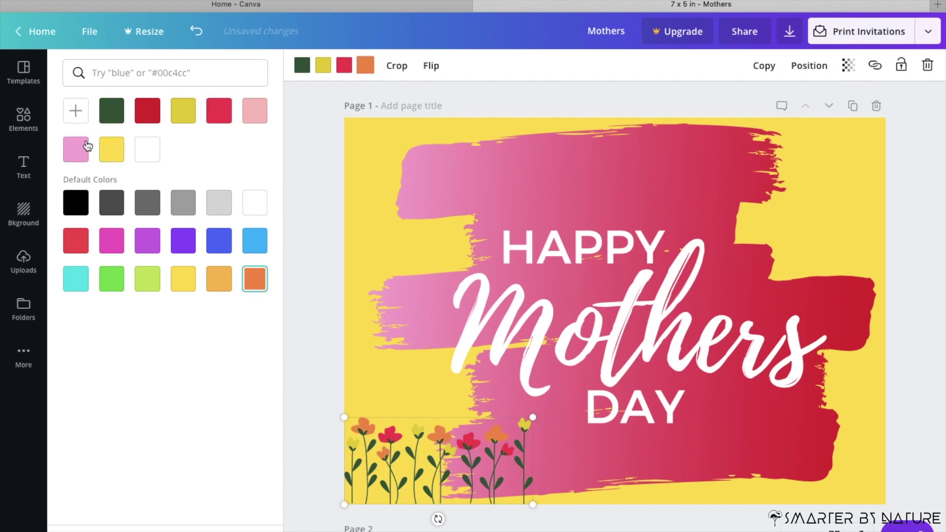
{"action": "left_click", "coordinate": [76, 152]}
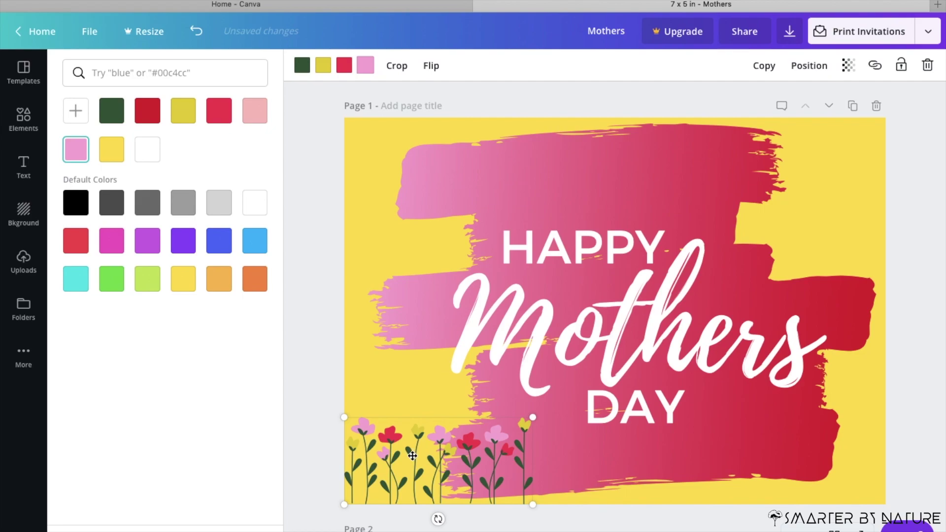
Duplicate the flower row twice and line the copies up along the card's bottom edge to its right side
{"action": "left_click", "coordinate": [764, 66]}
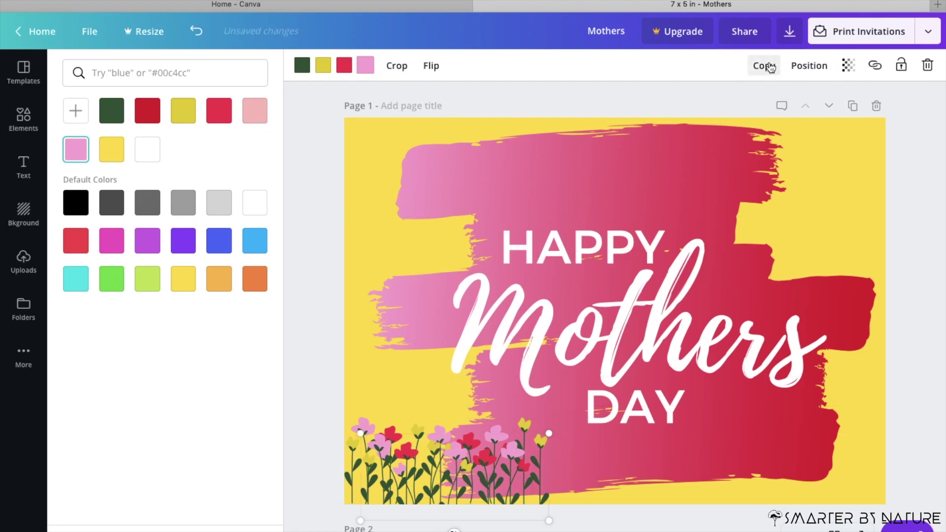
{"action": "left_click_drag", "start_coordinate": [507, 465], "coordinate": [665, 449]}
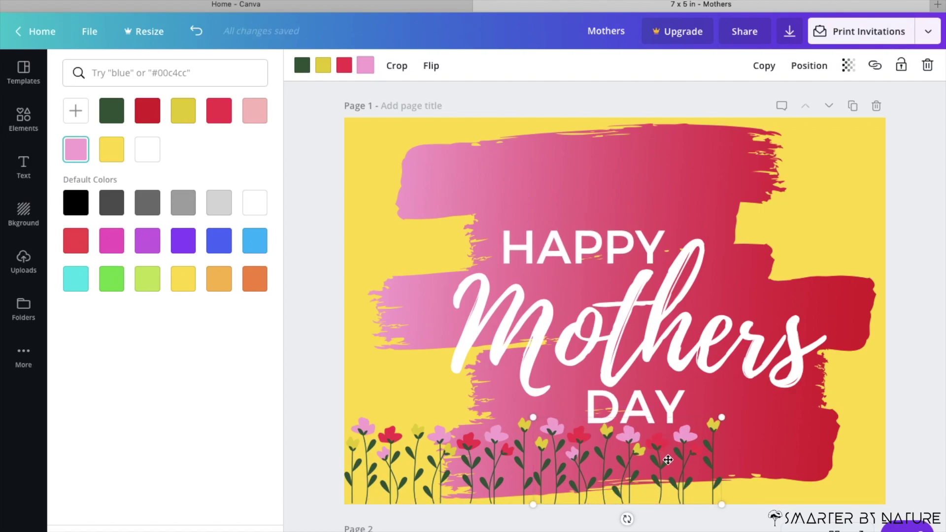
{"action": "left_click", "coordinate": [764, 65]}
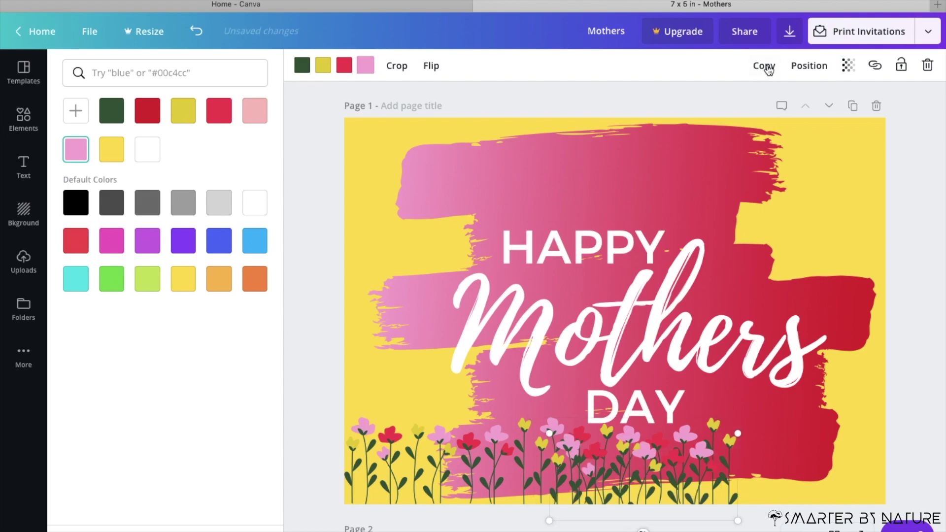
{"action": "left_click_drag", "start_coordinate": [688, 477], "coordinate": [836, 460]}
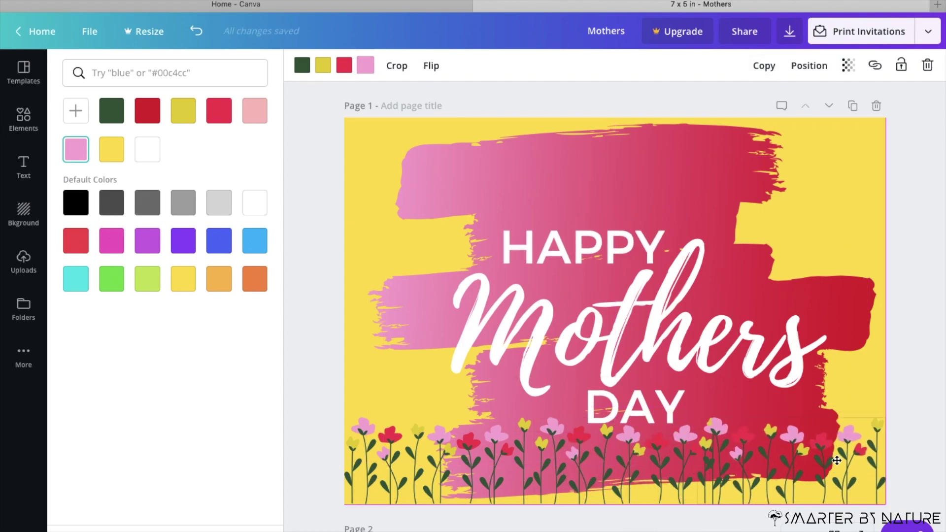
Delete all three flower rows from the bottom of the card
{"action": "left_click", "coordinate": [844, 219]}
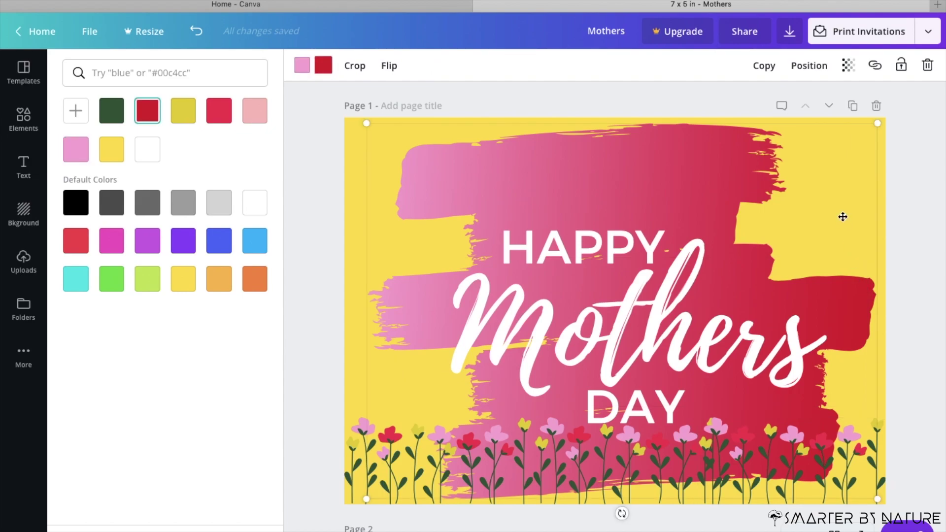
{"action": "left_click", "coordinate": [714, 458]}
{"action": "left_click", "coordinate": [927, 65]}
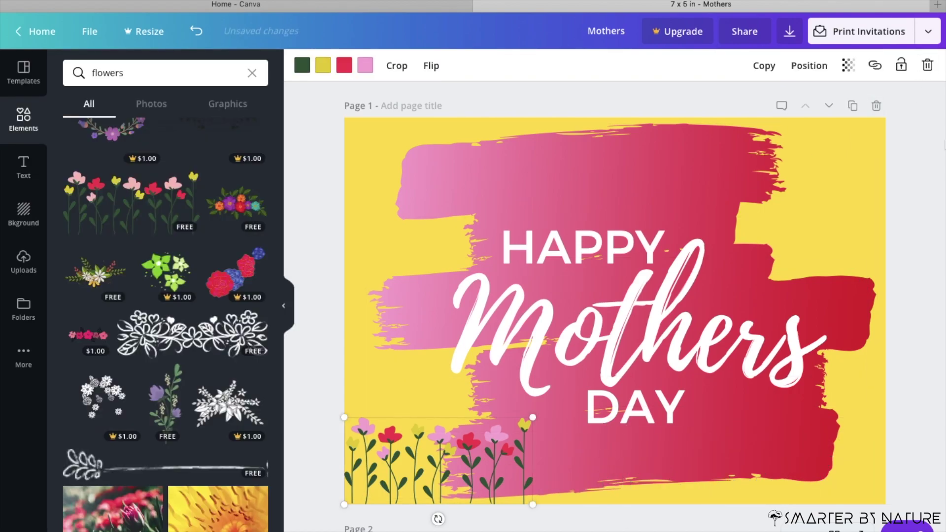
{"action": "key", "text": "Delete"}
Add the free cutout of two red roses to page 1, shrunk and placed at the card's upper-right edge
{"action": "scroll", "coordinate": [120, 308], "scroll_direction": "down", "scroll_amount": 5}
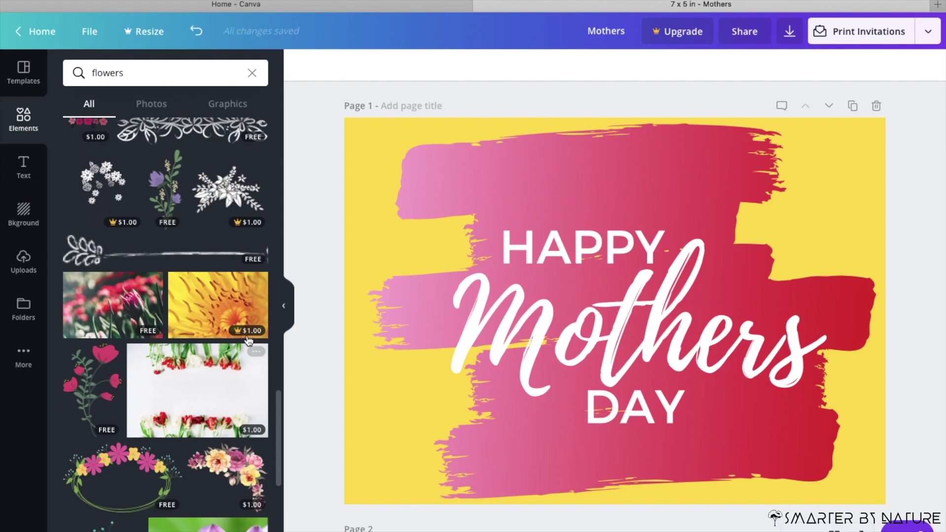
{"action": "scroll", "coordinate": [229, 322], "scroll_direction": "down", "scroll_amount": 9}
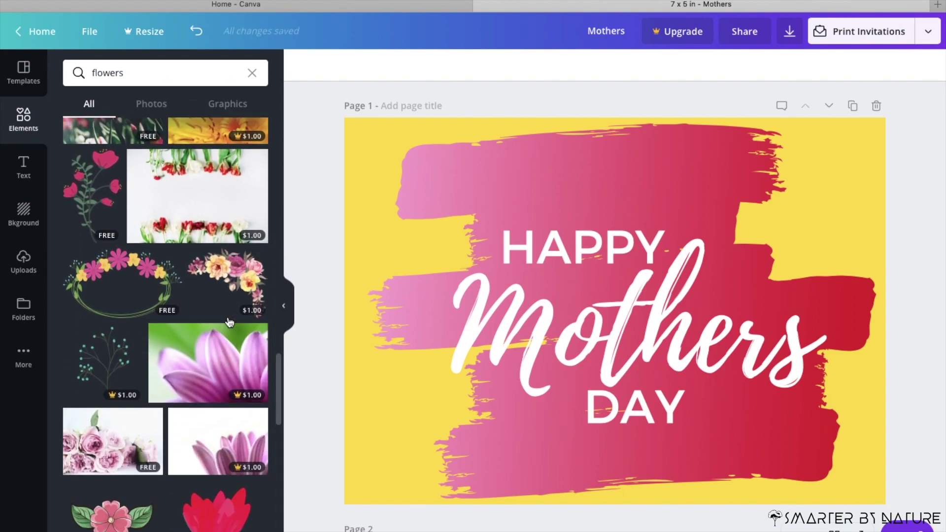
{"action": "scroll", "coordinate": [229, 322], "scroll_direction": "down", "scroll_amount": 3}
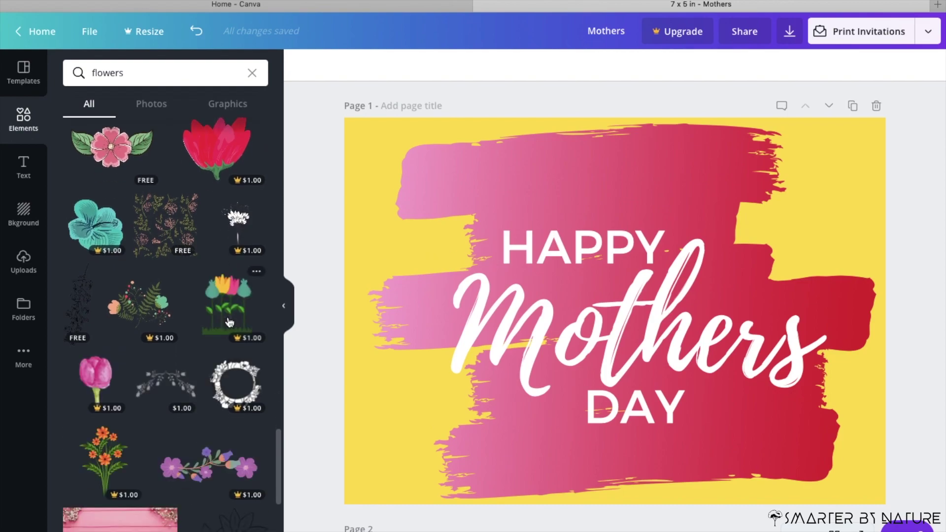
{"action": "scroll", "coordinate": [229, 323], "scroll_direction": "down", "scroll_amount": 4}
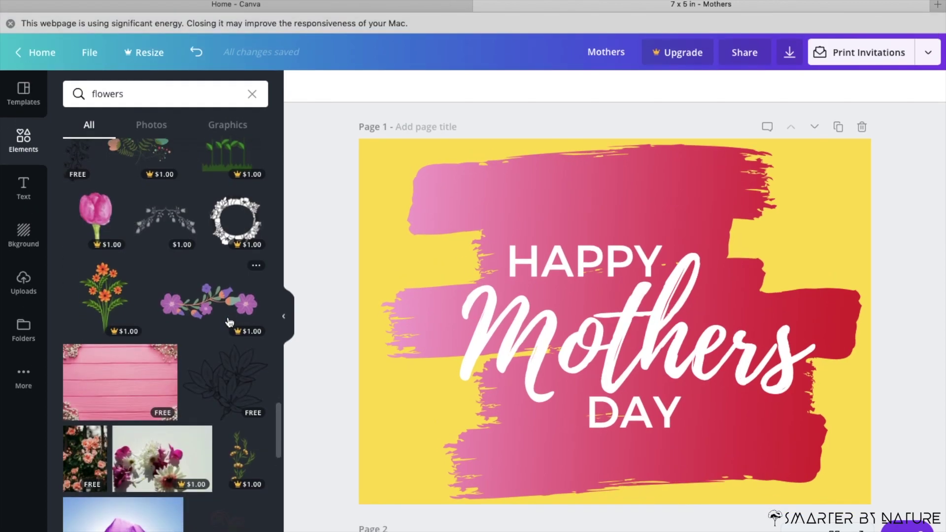
{"action": "scroll", "coordinate": [229, 323], "scroll_direction": "down", "scroll_amount": 5}
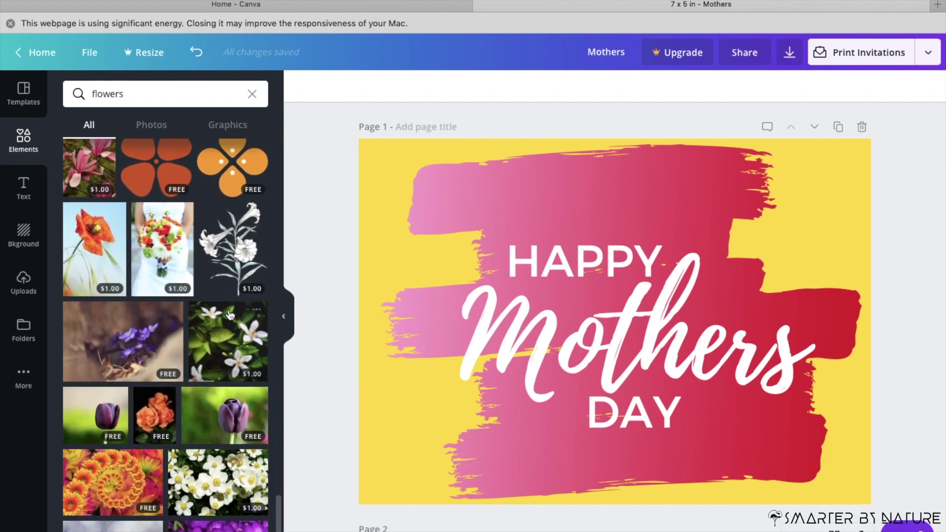
{"action": "scroll", "coordinate": [230, 315], "scroll_direction": "down", "scroll_amount": 6}
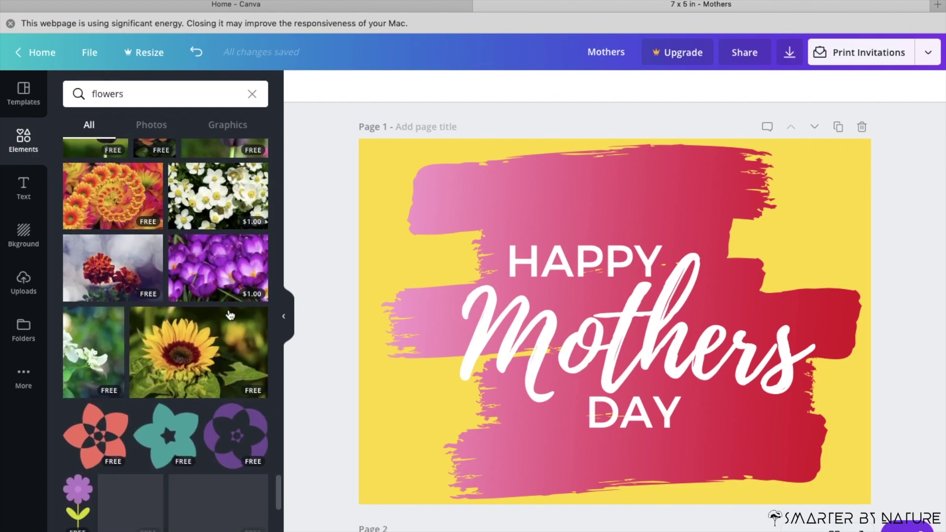
{"action": "scroll", "coordinate": [230, 314], "scroll_direction": "down", "scroll_amount": 4}
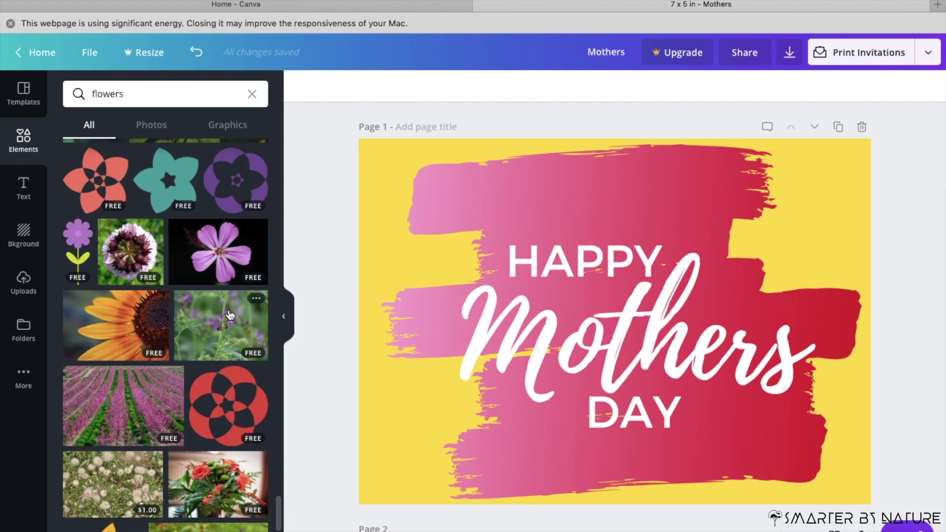
{"action": "scroll", "coordinate": [230, 314], "scroll_direction": "down", "scroll_amount": 6}
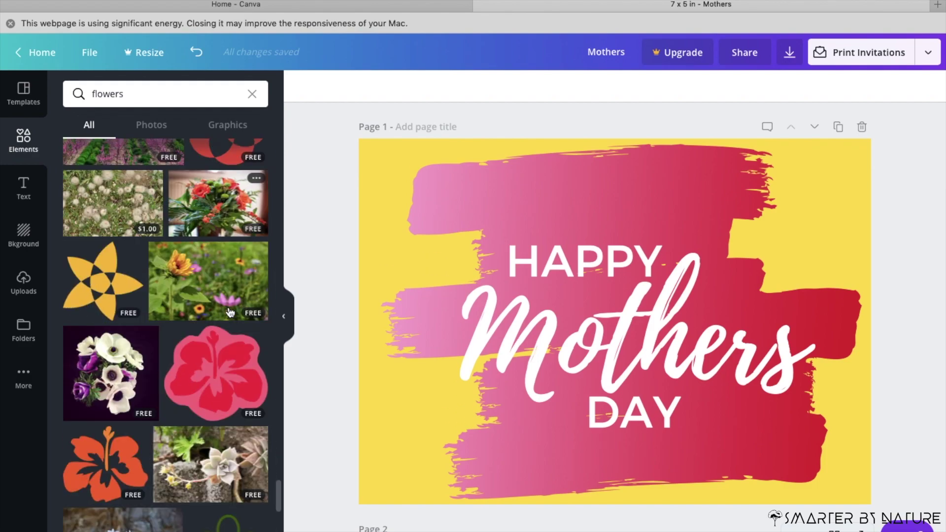
{"action": "scroll", "coordinate": [229, 312], "scroll_direction": "down", "scroll_amount": 7}
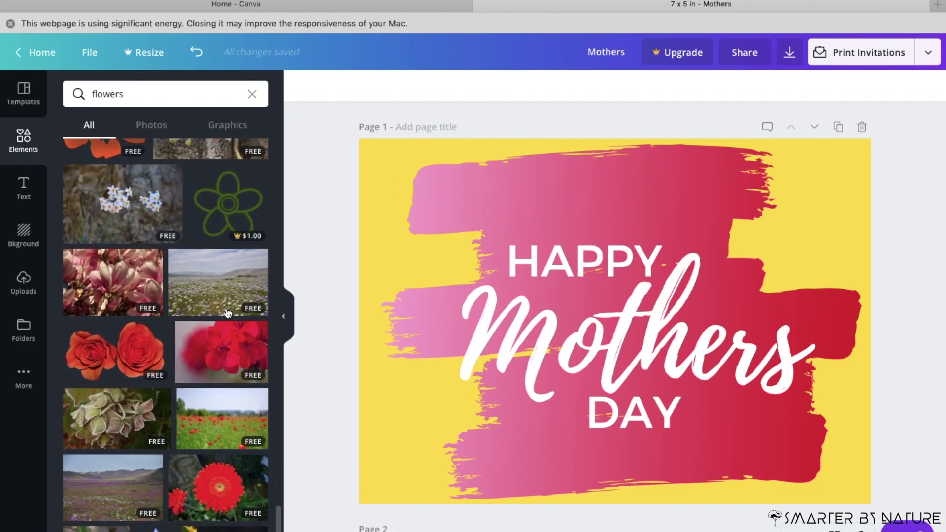
{"action": "left_click", "coordinate": [127, 358]}
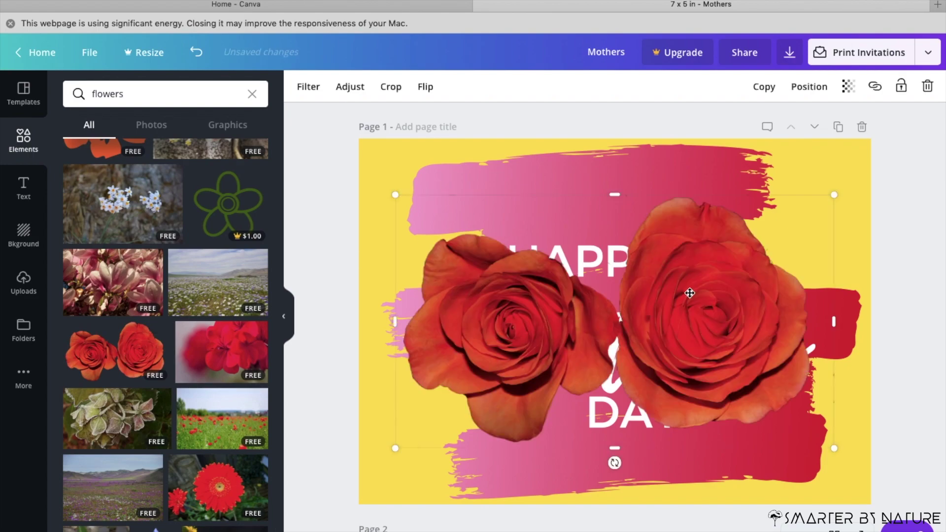
{"action": "left_click_drag", "start_coordinate": [689, 294], "coordinate": [640, 281]}
{"action": "left_click_drag", "start_coordinate": [784, 182], "coordinate": [496, 349]}
{"action": "left_click_drag", "start_coordinate": [467, 385], "coordinate": [765, 235]}
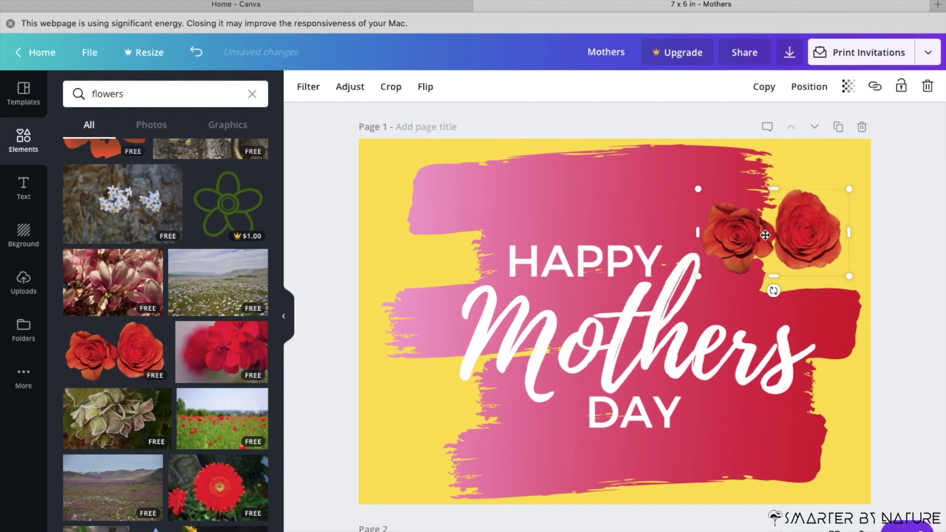
Move the pair of red roses from page 1 onto the upper part of the blank page 2
{"action": "scroll", "coordinate": [766, 237], "scroll_direction": "down", "scroll_amount": 5}
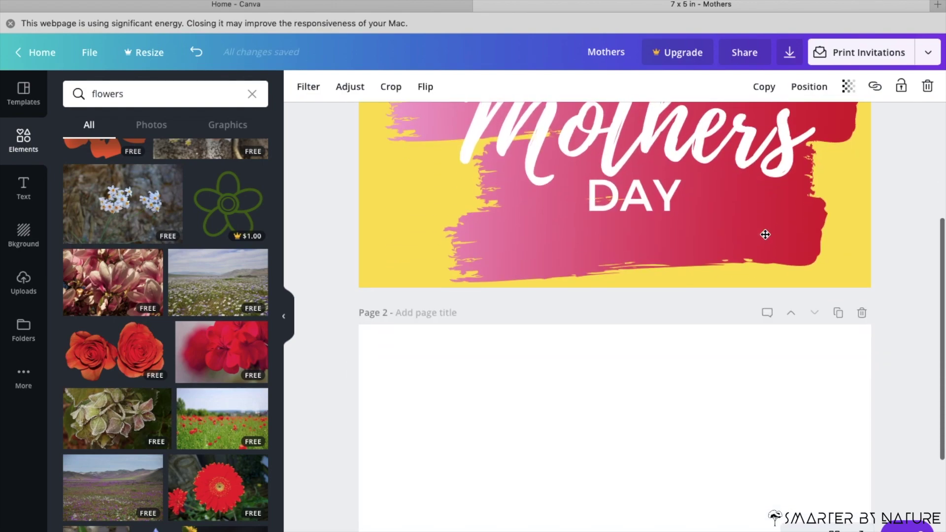
{"action": "scroll", "coordinate": [675, 438], "scroll_direction": "down", "scroll_amount": 3}
{"action": "scroll", "coordinate": [675, 437], "scroll_direction": "up", "scroll_amount": 7}
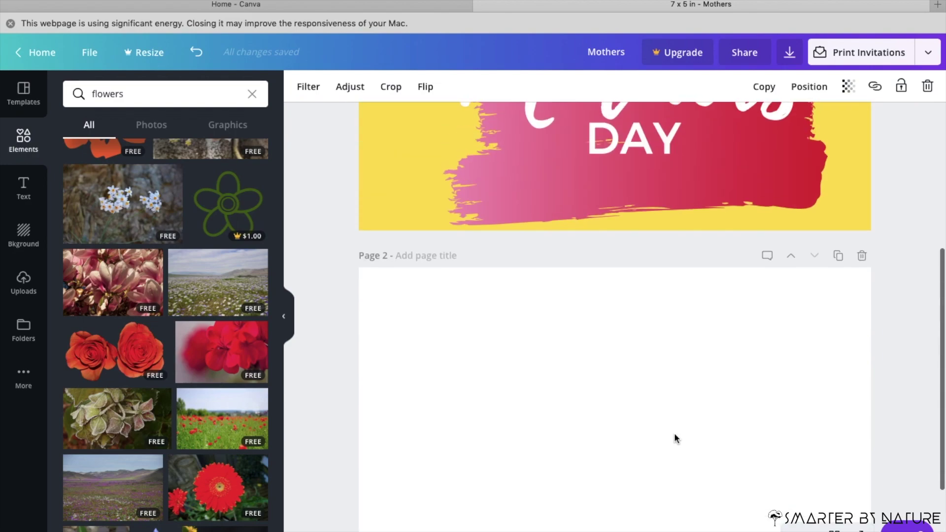
{"action": "left_click_drag", "start_coordinate": [714, 313], "coordinate": [658, 364]}
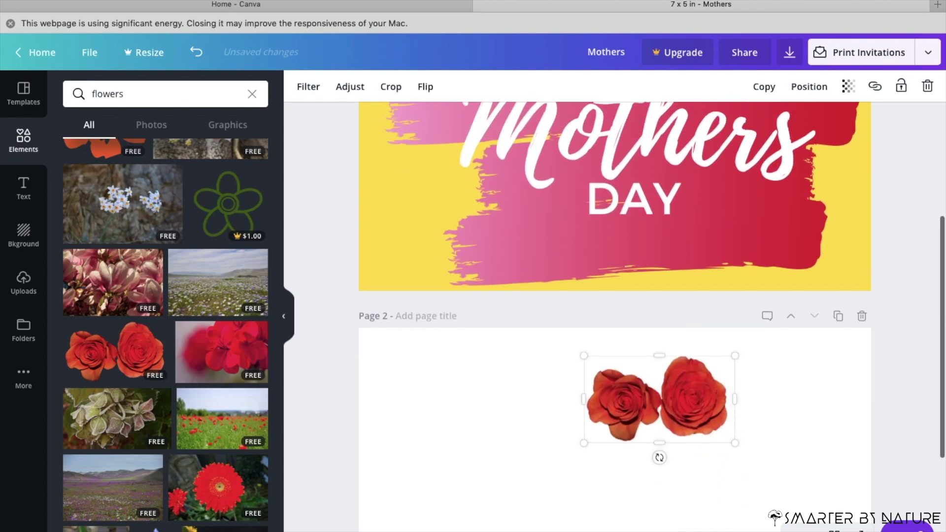
Add the free photo of orange roses to page 1 and enlarge it to cover the whole card
{"action": "scroll", "coordinate": [658, 365], "scroll_direction": "up", "scroll_amount": 5}
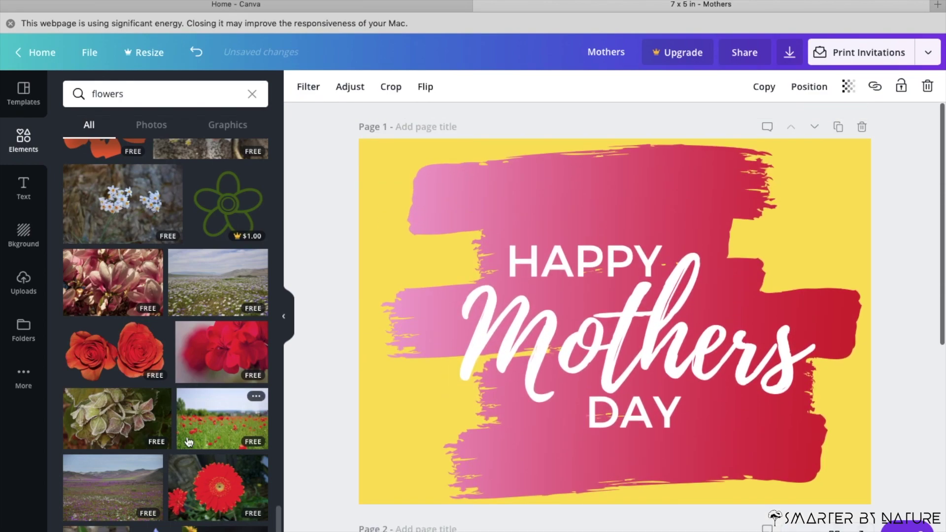
{"action": "scroll", "coordinate": [188, 441], "scroll_direction": "down", "scroll_amount": 6}
{"action": "scroll", "coordinate": [188, 441], "scroll_direction": "down", "scroll_amount": 7}
{"action": "scroll", "coordinate": [188, 441], "scroll_direction": "down", "scroll_amount": 8}
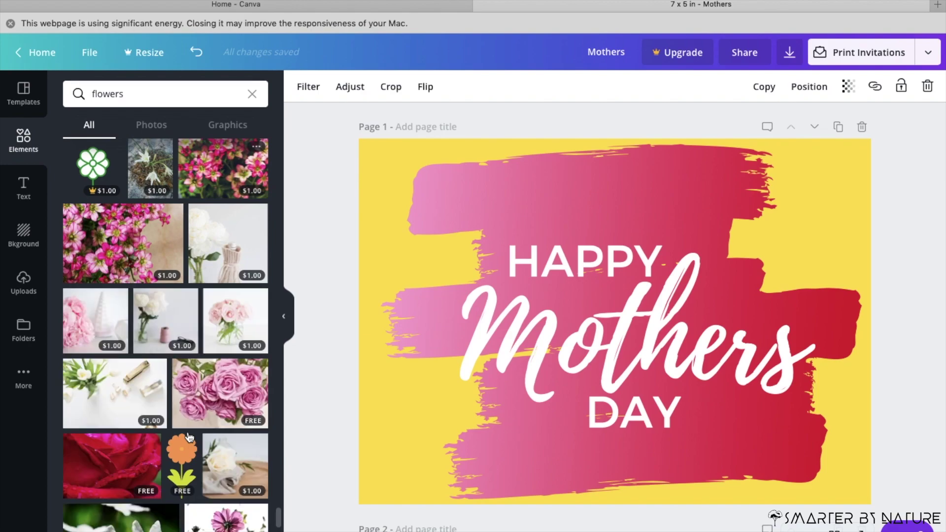
{"action": "scroll", "coordinate": [189, 432], "scroll_direction": "down", "scroll_amount": 10}
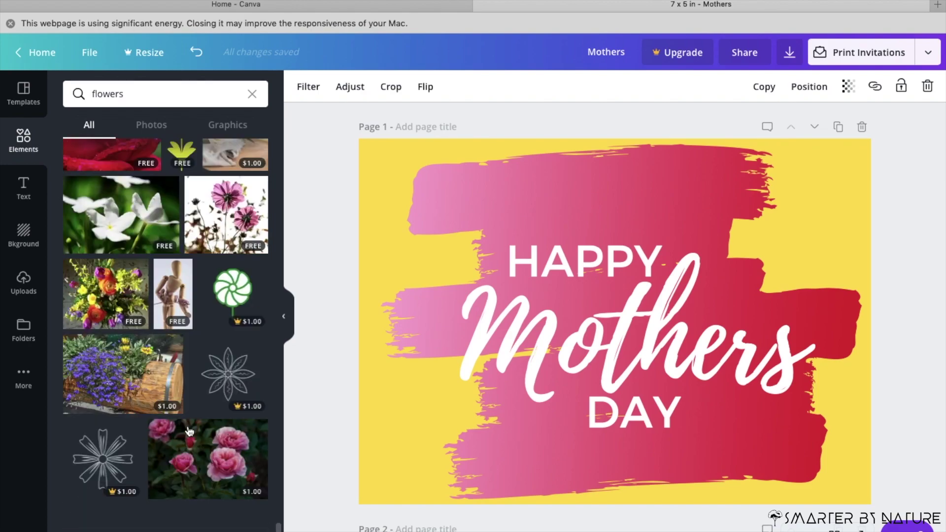
{"action": "scroll", "coordinate": [188, 431], "scroll_direction": "down", "scroll_amount": 15}
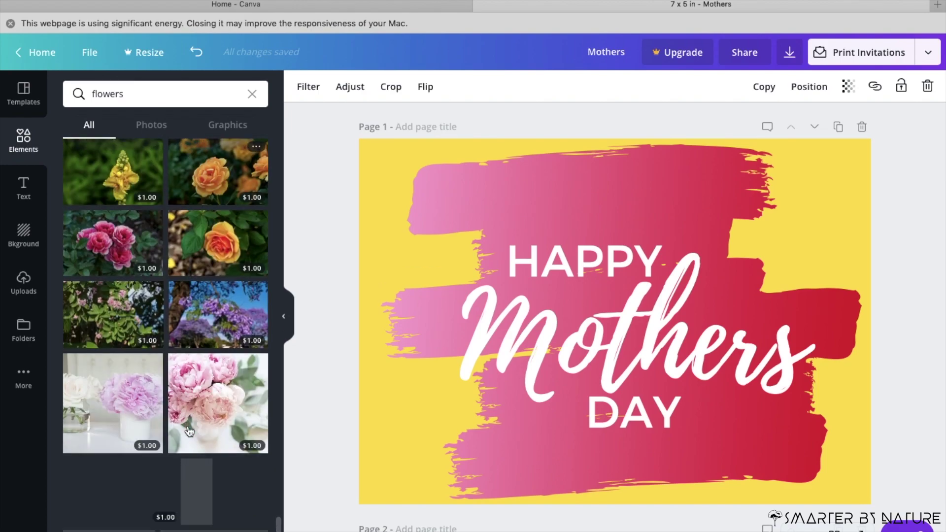
{"action": "scroll", "coordinate": [188, 431], "scroll_direction": "down", "scroll_amount": 5}
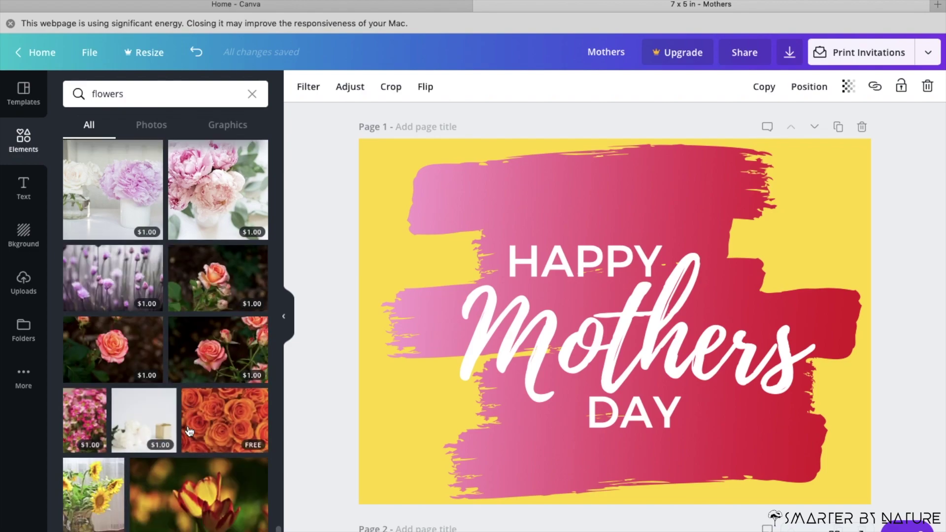
{"action": "scroll", "coordinate": [188, 432], "scroll_direction": "down", "scroll_amount": 1}
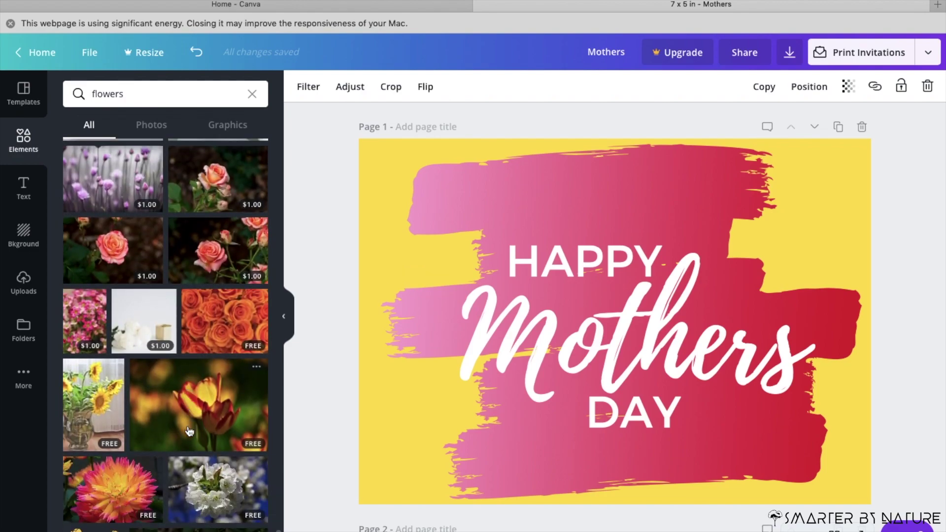
{"action": "left_click", "coordinate": [222, 317]}
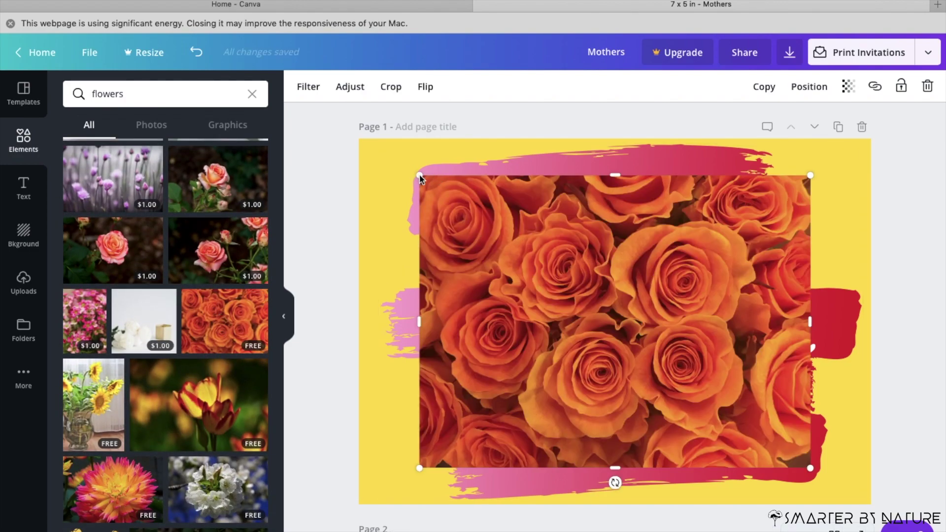
{"action": "left_click_drag", "start_coordinate": [419, 175], "coordinate": [347, 163]}
{"action": "left_click_drag", "start_coordinate": [433, 212], "coordinate": [430, 251]}
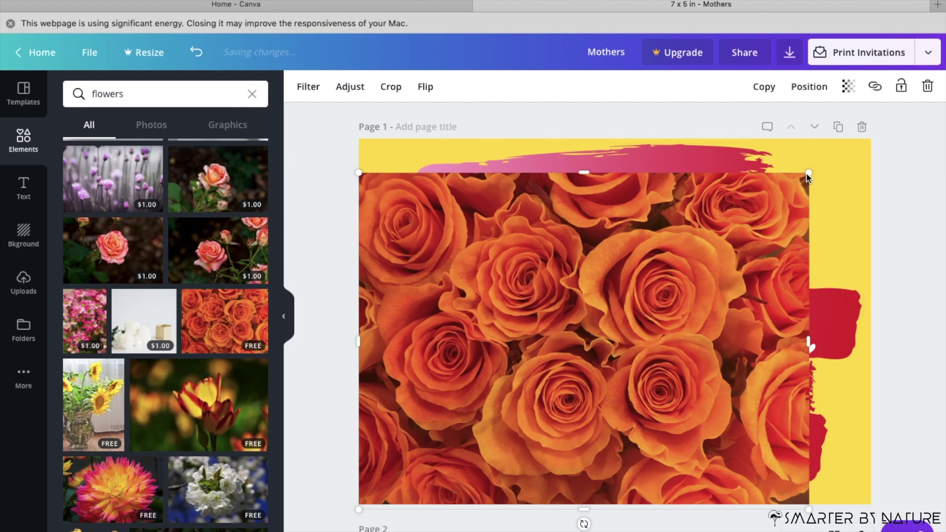
{"action": "left_click_drag", "start_coordinate": [845, 168], "coordinate": [899, 163]}
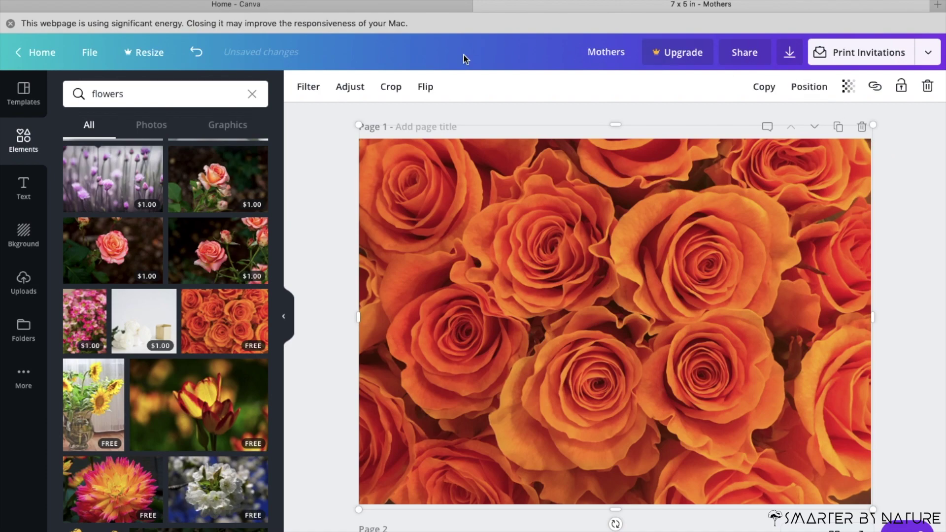
{"action": "left_click", "coordinate": [355, 90]}
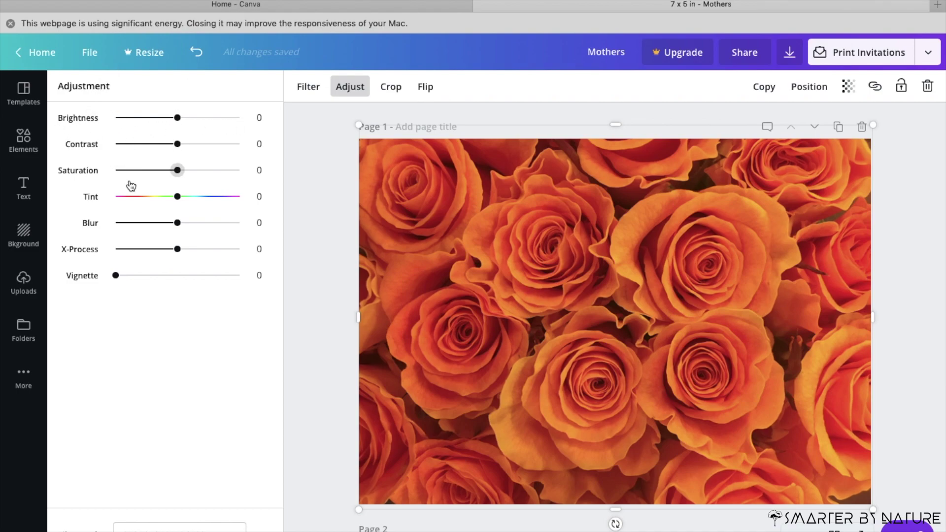
{"action": "left_click", "coordinate": [338, 91]}
{"action": "left_click", "coordinate": [309, 90]}
{"action": "left_click", "coordinate": [309, 90]}
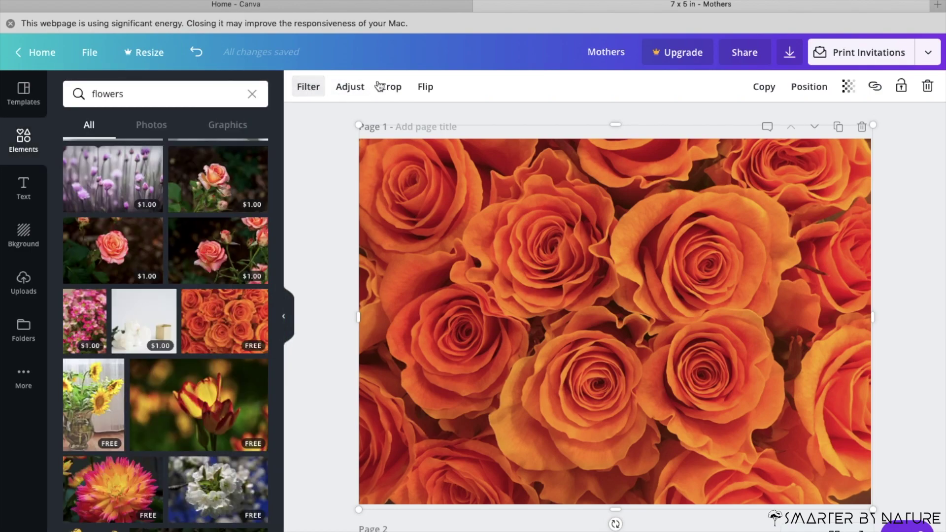
Send the orange roses photo backward three levels, behind the greeting text and the brush stroke
{"action": "left_click", "coordinate": [812, 88]}
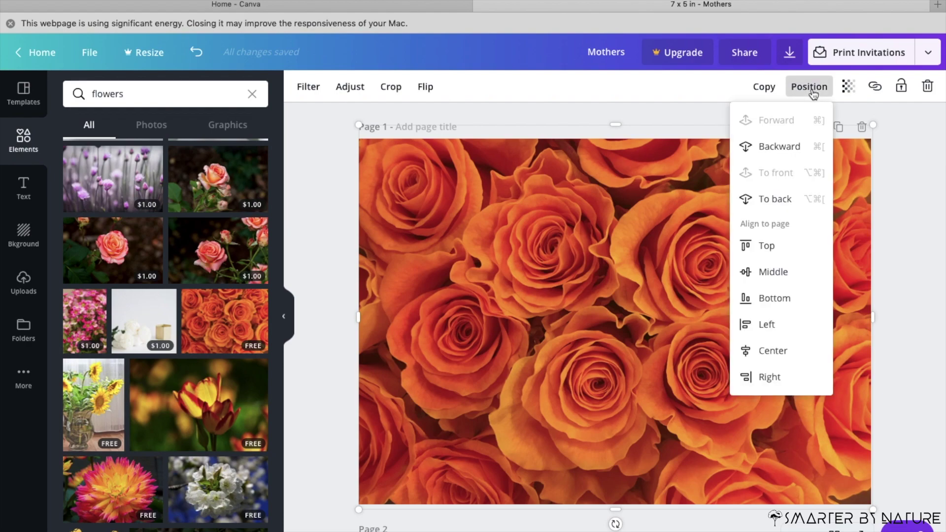
{"action": "left_click", "coordinate": [787, 147]}
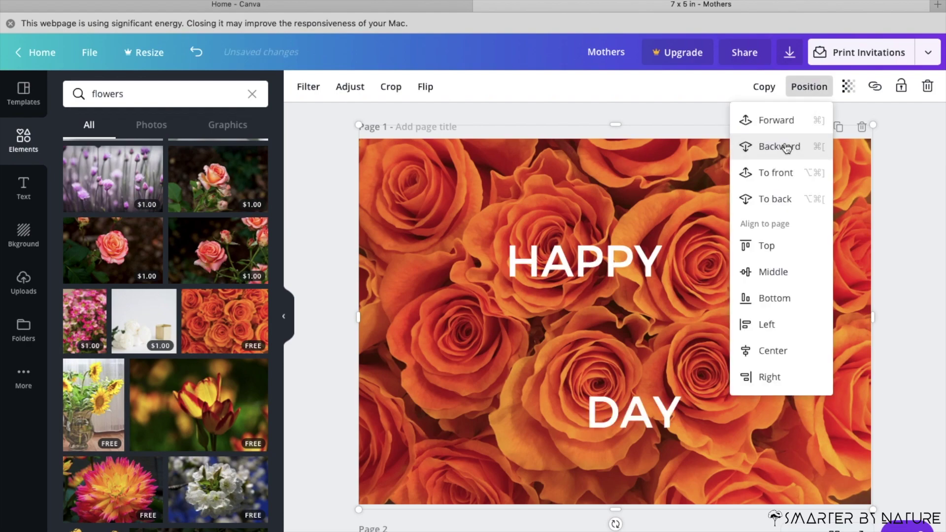
{"action": "left_click", "coordinate": [787, 147]}
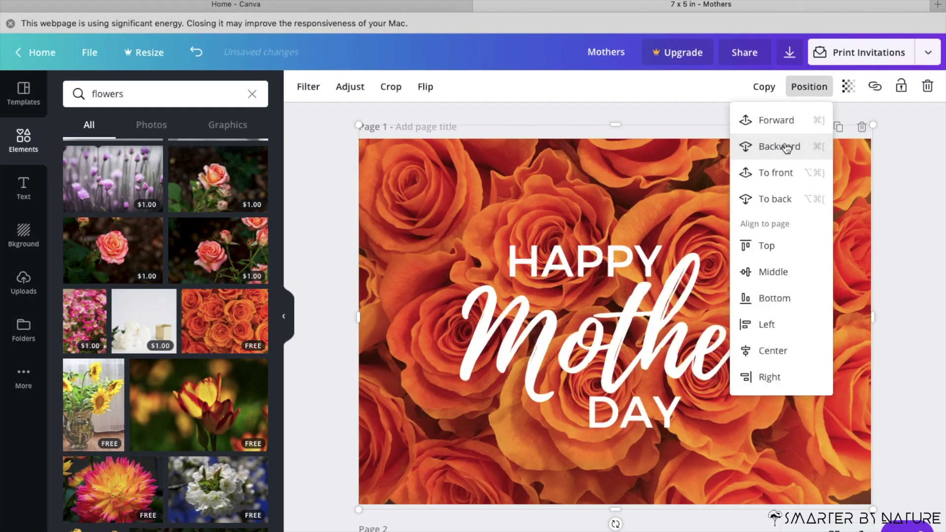
{"action": "left_click", "coordinate": [787, 147]}
{"action": "left_click", "coordinate": [906, 201]}
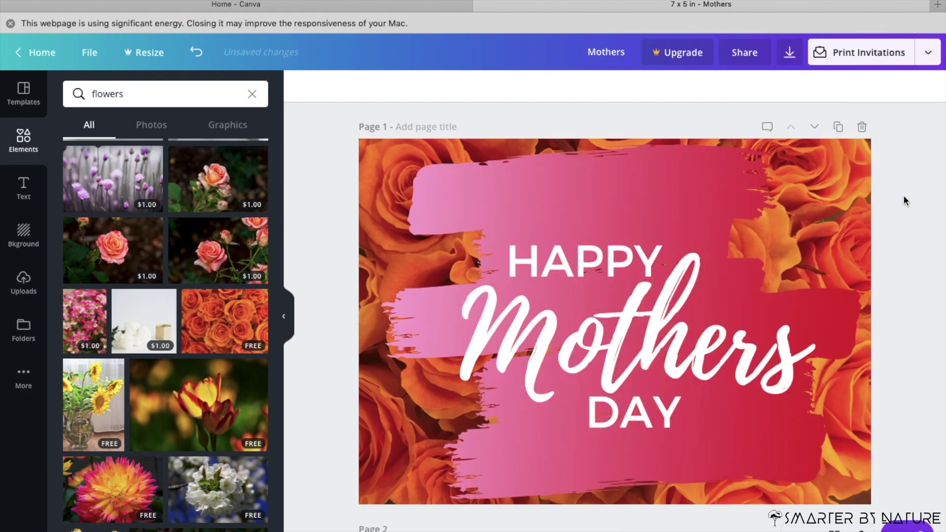
Duplicate the page with the orange roses, brush stroke and greeting as a new page directly below it
{"action": "left_click", "coordinate": [591, 169]}
{"action": "scroll", "coordinate": [665, 271], "scroll_direction": "down", "scroll_amount": 5}
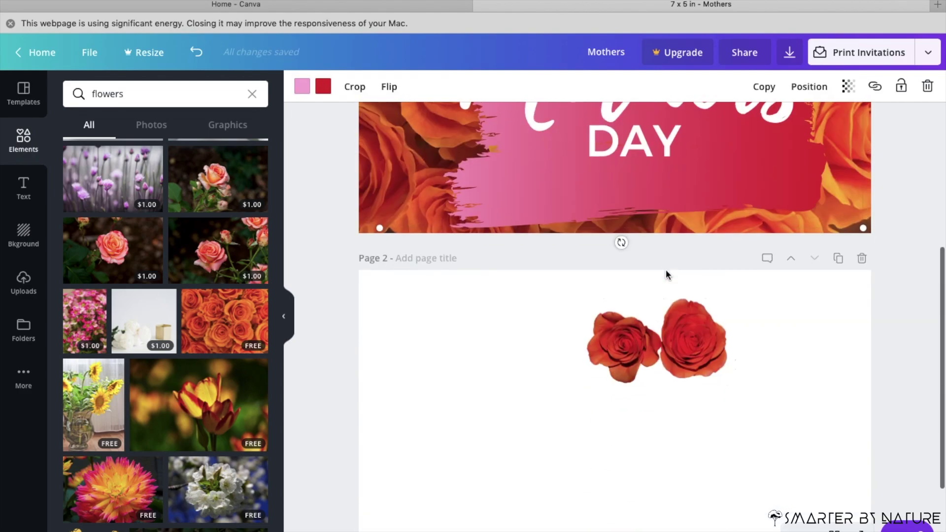
{"action": "scroll", "coordinate": [666, 273], "scroll_direction": "up", "scroll_amount": 5}
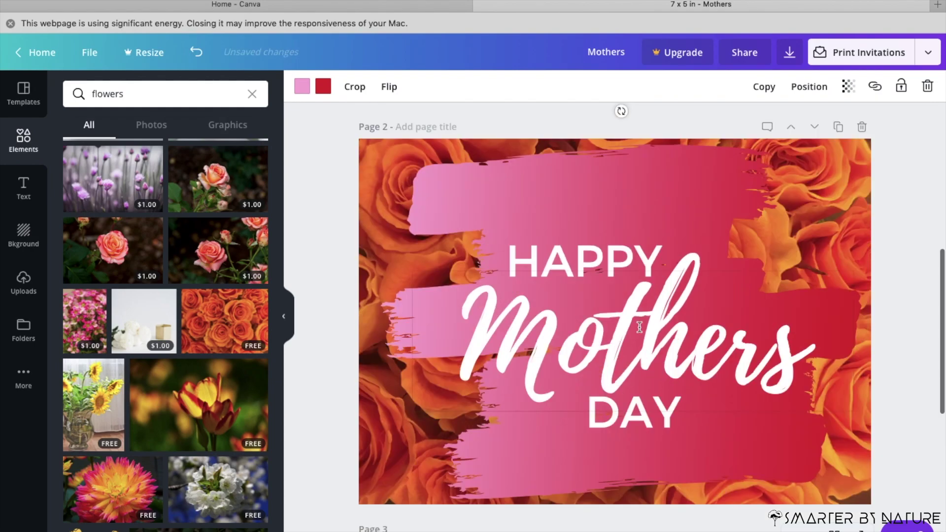
{"action": "scroll", "coordinate": [650, 305], "scroll_direction": "down", "scroll_amount": 4}
{"action": "key", "text": "super+d"}
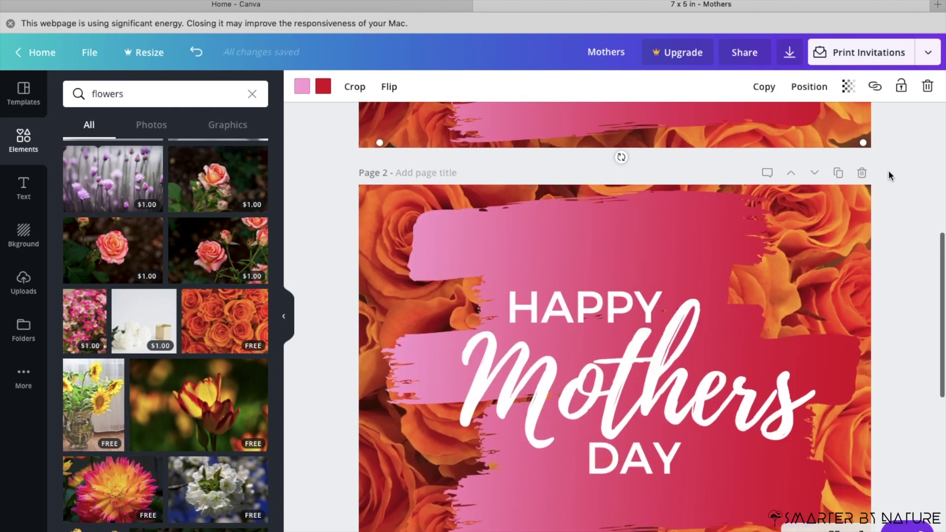
Delete the pink-to-red brush stroke from the duplicated page 2
{"action": "left_click", "coordinate": [546, 243]}
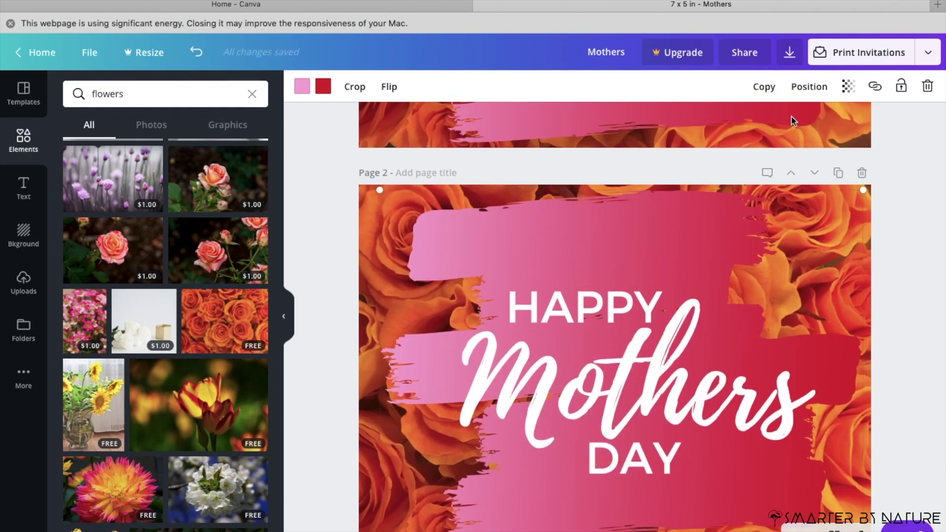
{"action": "left_click", "coordinate": [927, 87]}
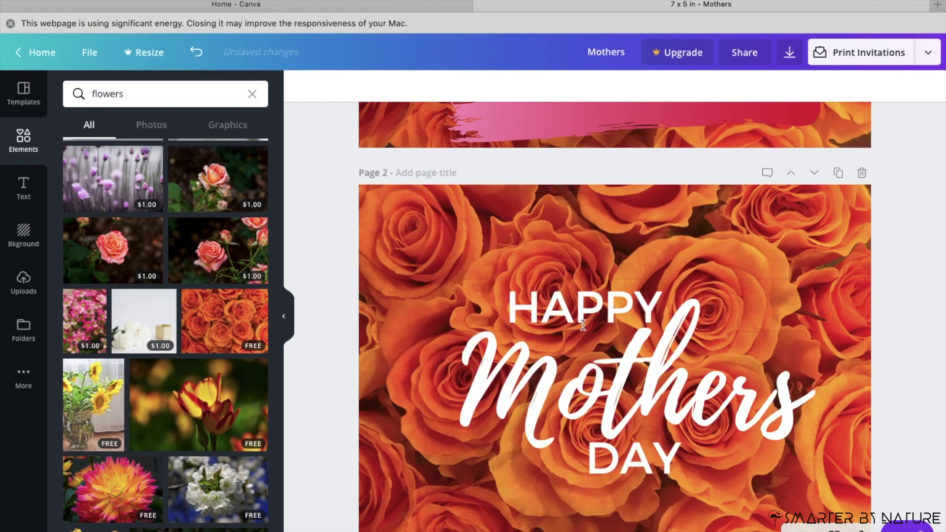
{"action": "scroll", "coordinate": [583, 326], "scroll_direction": "down", "scroll_amount": 3}
{"action": "scroll", "coordinate": [583, 325], "scroll_direction": "up", "scroll_amount": 3}
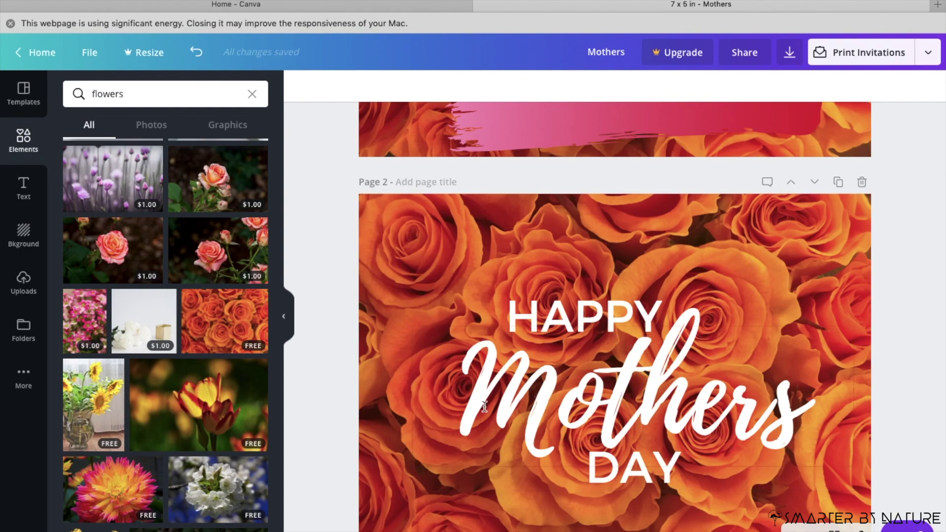
Compare the page 1 card with the brush stroke against the page 2 version without it
{"action": "scroll", "coordinate": [484, 403], "scroll_direction": "down", "scroll_amount": 3}
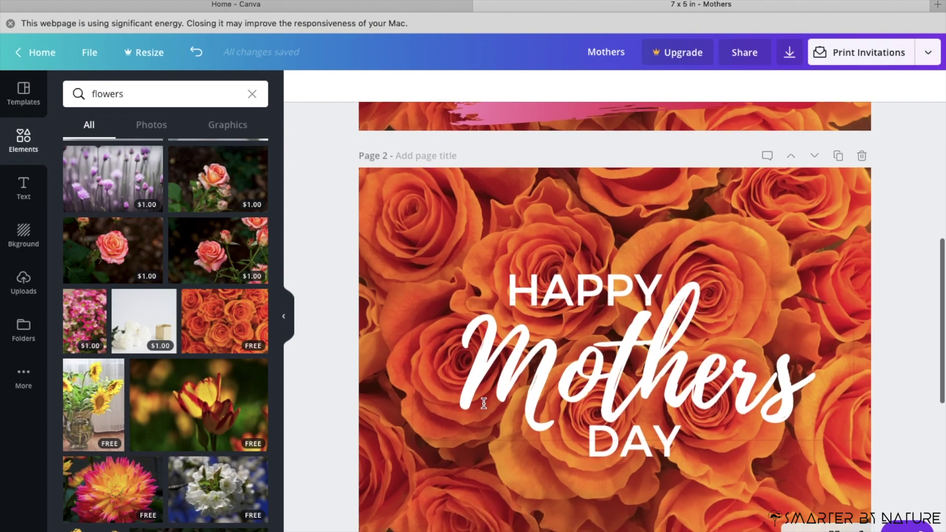
{"action": "scroll", "coordinate": [483, 402], "scroll_direction": "up", "scroll_amount": 15}
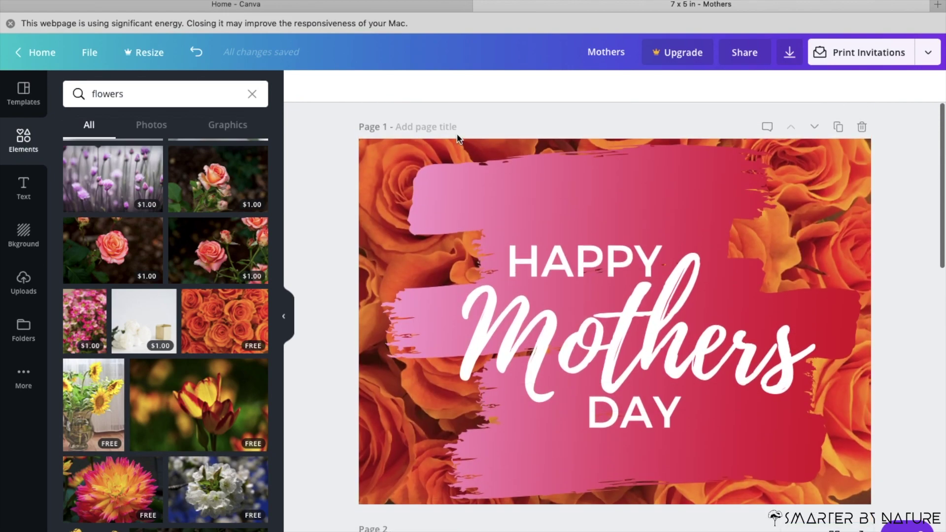
{"action": "scroll", "coordinate": [471, 186], "scroll_direction": "down", "scroll_amount": 10}
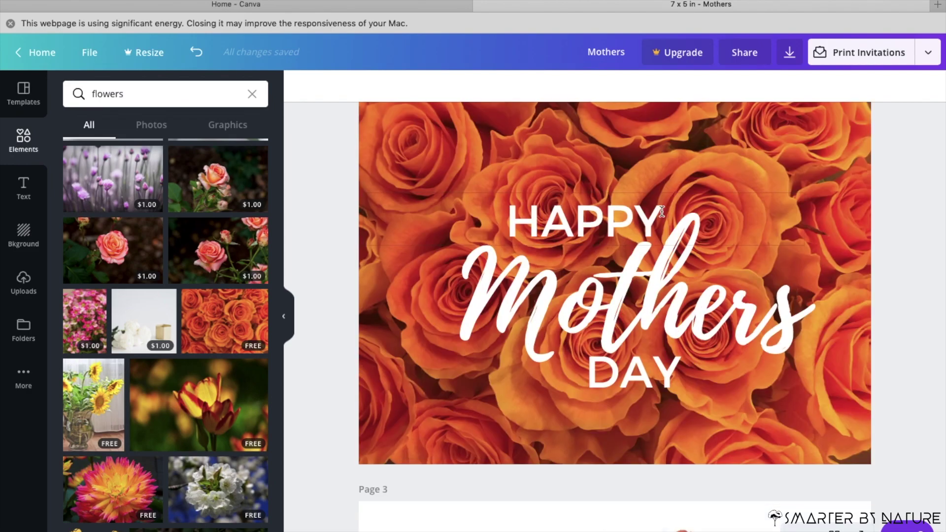
{"action": "scroll", "coordinate": [661, 211], "scroll_direction": "up", "scroll_amount": 1}
{"action": "scroll", "coordinate": [661, 211], "scroll_direction": "up", "scroll_amount": 6}
{"action": "scroll", "coordinate": [661, 211], "scroll_direction": "up", "scroll_amount": 3}
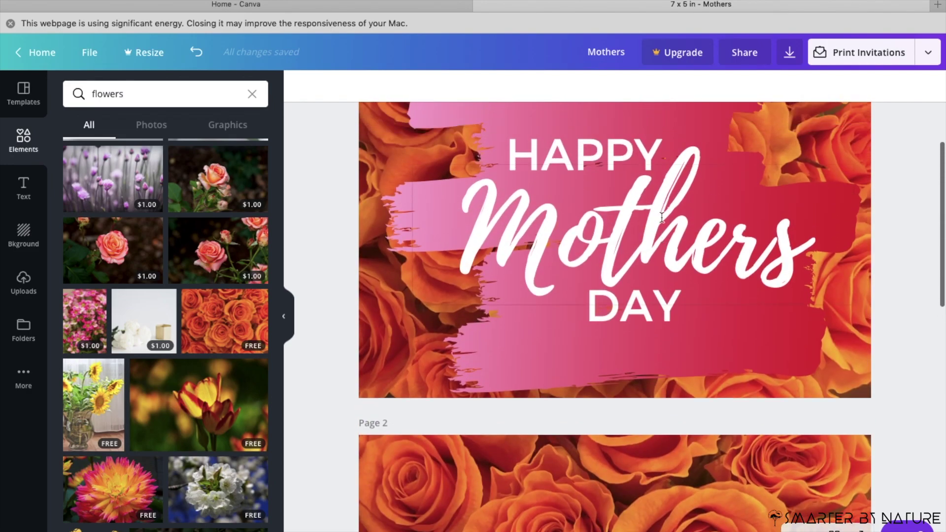
Set the transparency of the orange roses background on page 1 to 65
{"action": "left_click", "coordinate": [495, 184]}
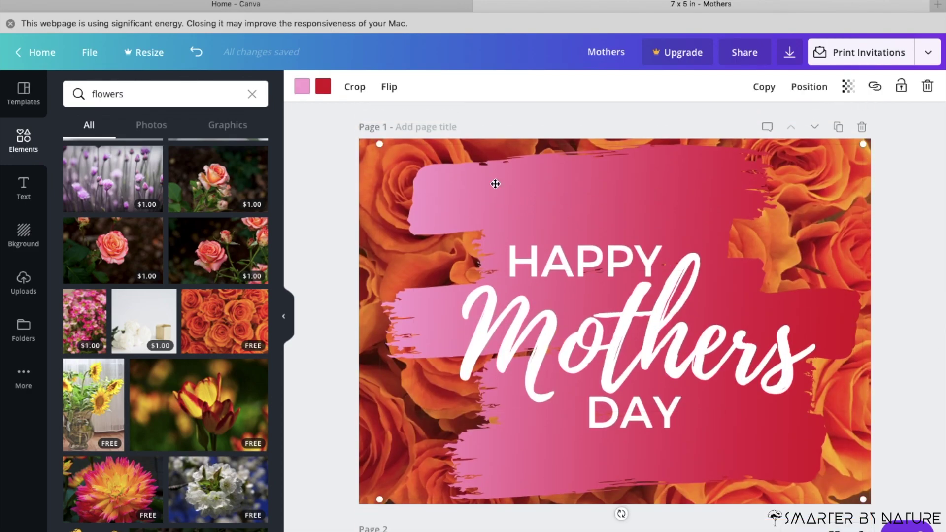
{"action": "left_click", "coordinate": [369, 217]}
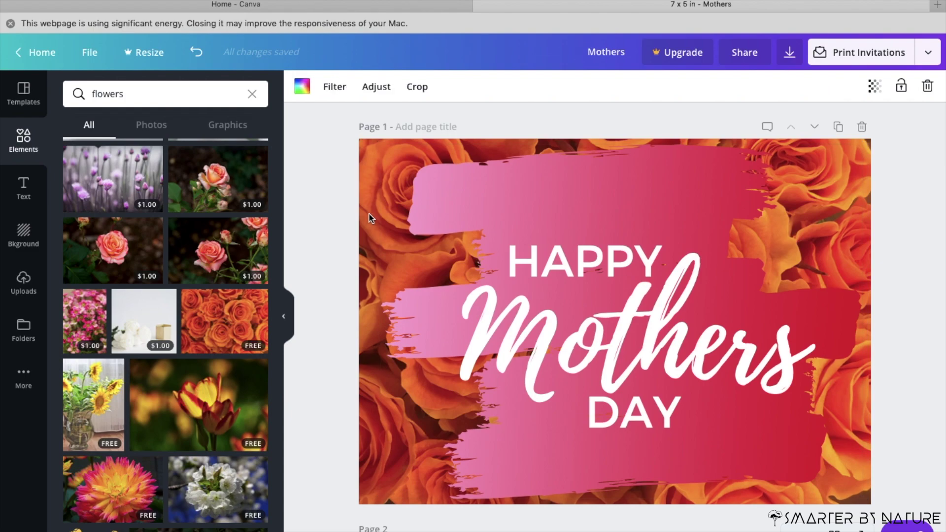
{"action": "left_click", "coordinate": [382, 216]}
{"action": "left_click", "coordinate": [365, 215]}
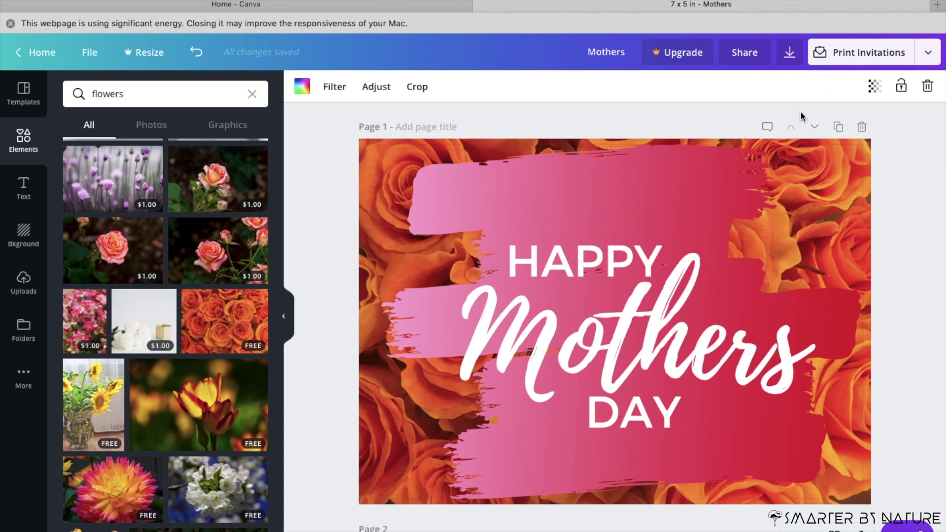
{"action": "left_click", "coordinate": [874, 87]}
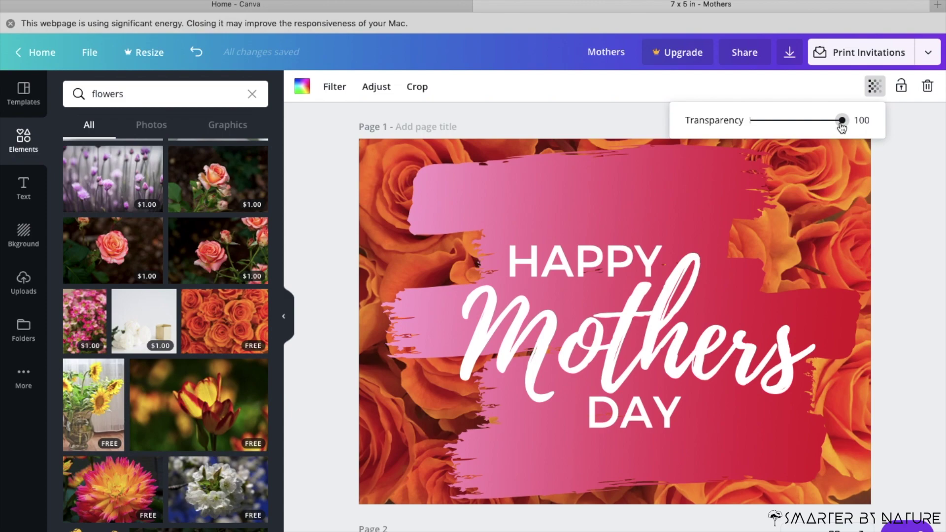
{"action": "left_click_drag", "start_coordinate": [841, 122], "coordinate": [818, 123]}
{"action": "left_click_drag", "start_coordinate": [812, 127], "coordinate": [811, 130]}
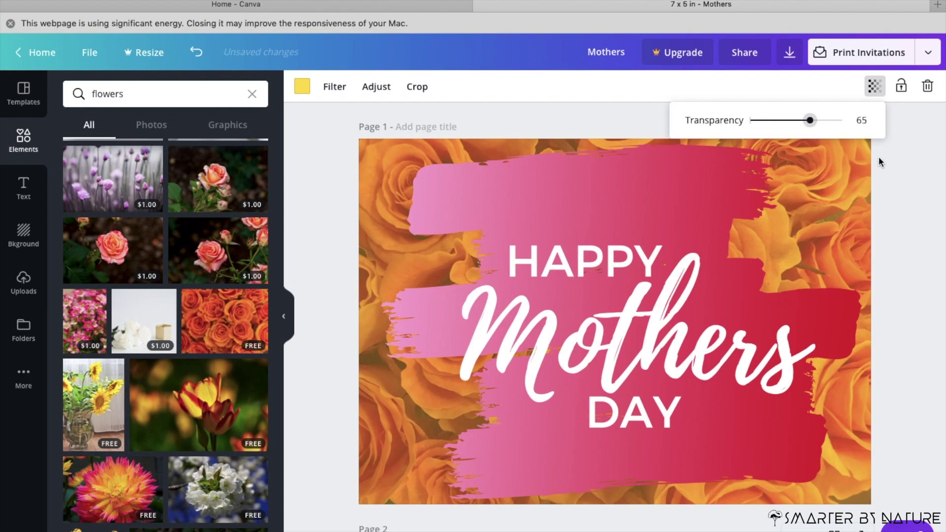
{"action": "left_click", "coordinate": [933, 228]}
{"action": "scroll", "coordinate": [929, 228], "scroll_direction": "down", "scroll_amount": 1}
{"action": "scroll", "coordinate": [927, 229], "scroll_direction": "up", "scroll_amount": 1}
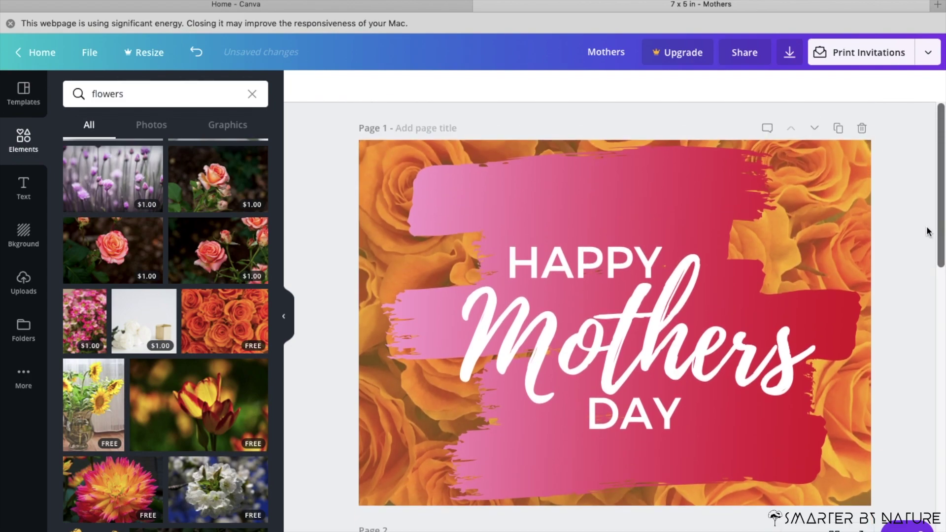
Lower the transparency value of page 1's pink-to-red brush stroke to make it strongly see-through
{"action": "left_click", "coordinate": [560, 188]}
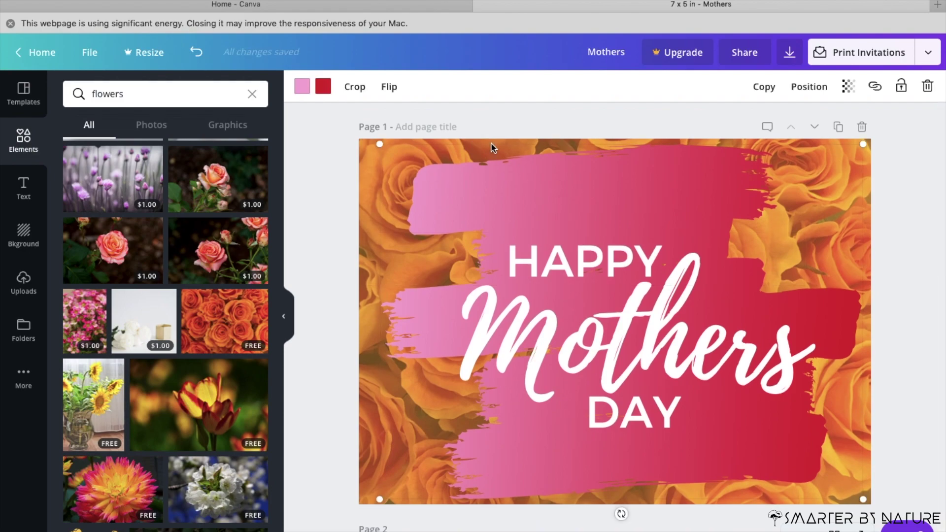
{"action": "left_click", "coordinate": [848, 87]}
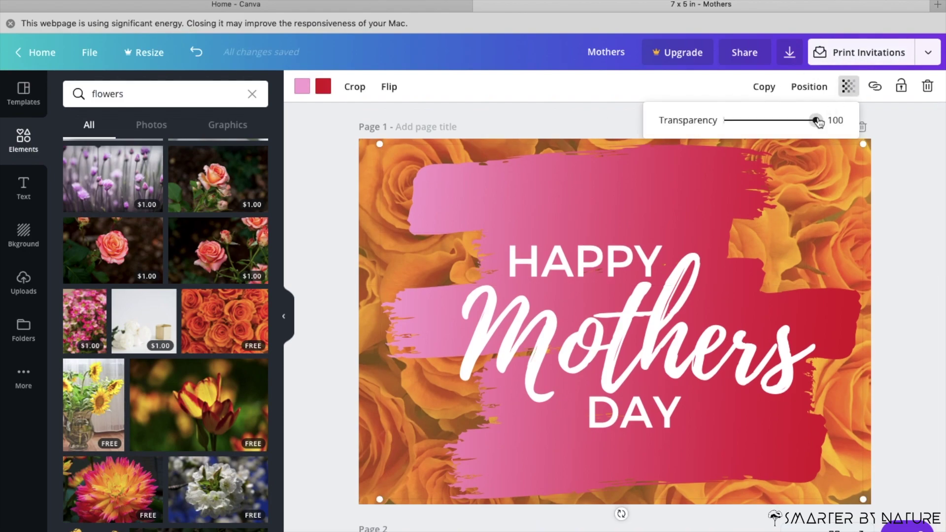
{"action": "left_click_drag", "start_coordinate": [816, 123], "coordinate": [787, 125]}
{"action": "left_click", "coordinate": [454, 298]}
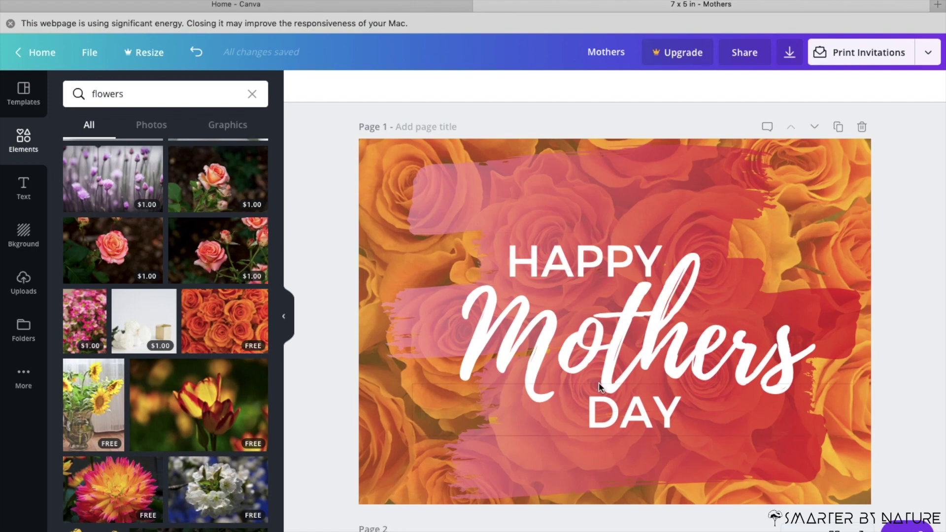
Raise the transparency value of page 1's brush stroke so it is only slightly see-through
{"action": "left_click", "coordinate": [664, 192]}
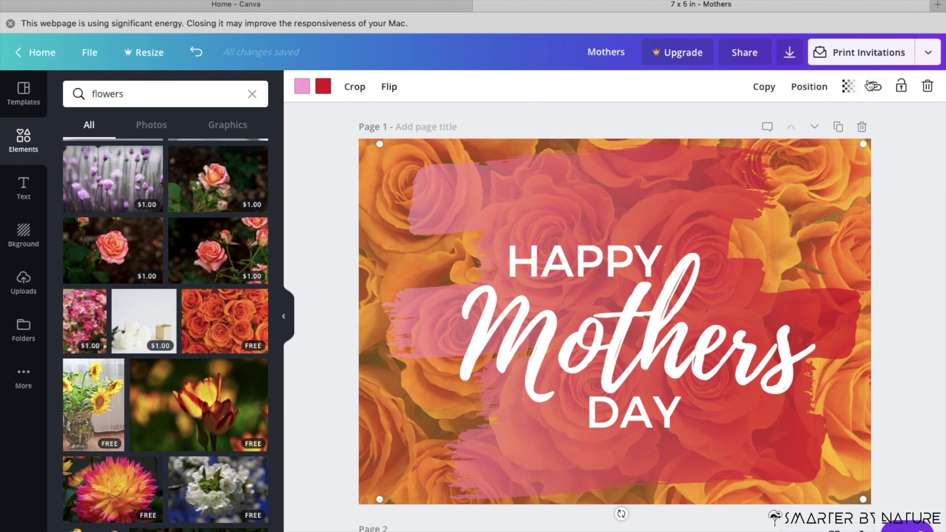
{"action": "left_click", "coordinate": [848, 87]}
{"action": "left_click_drag", "start_coordinate": [784, 120], "coordinate": [806, 121]}
Set the transparency of the roses background on page 1 to 79
{"action": "left_click", "coordinate": [867, 208]}
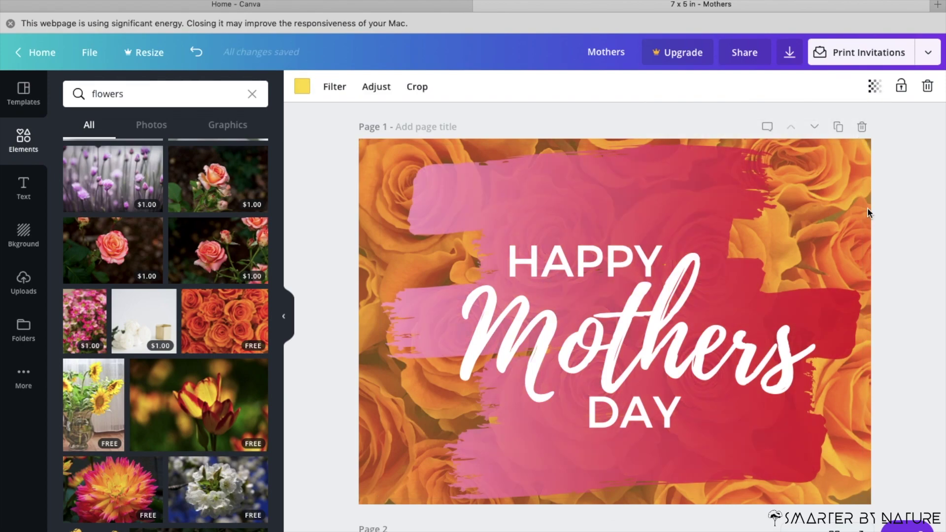
{"action": "left_click", "coordinate": [874, 91]}
{"action": "left_click_drag", "start_coordinate": [808, 122], "coordinate": [825, 131]}
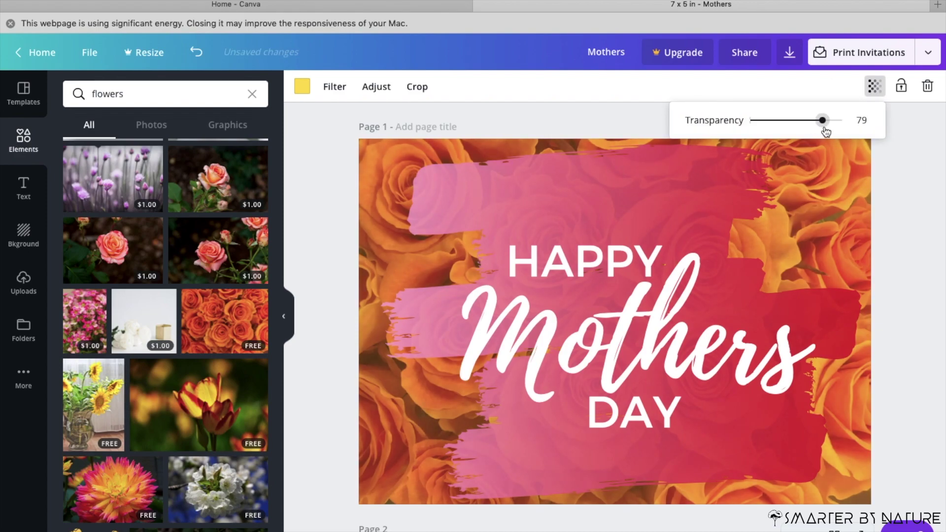
{"action": "left_click", "coordinate": [909, 207]}
Duplicate page 1 and try several default colors for the red end of the copy's brush stroke, settling on dark orange
{"action": "scroll", "coordinate": [528, 390], "scroll_direction": "down", "scroll_amount": 8}
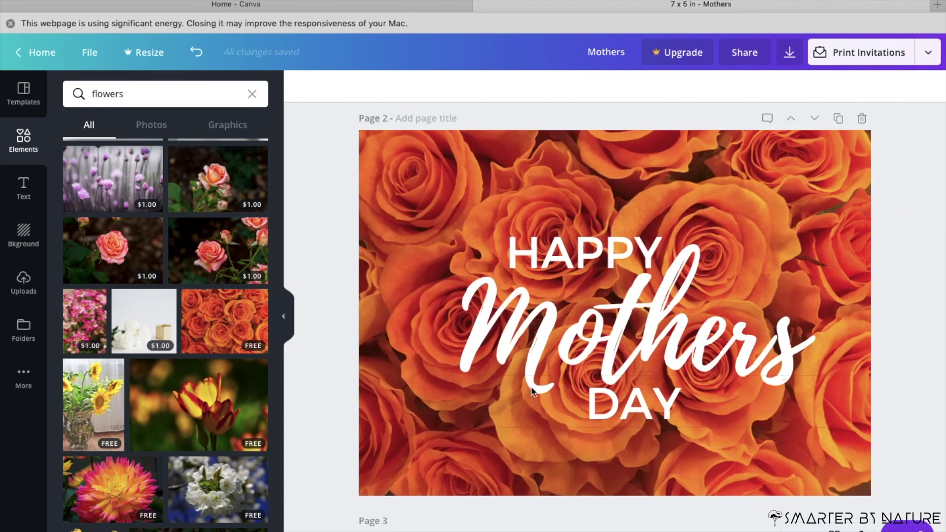
{"action": "scroll", "coordinate": [537, 392], "scroll_direction": "up", "scroll_amount": 3}
{"action": "scroll", "coordinate": [537, 392], "scroll_direction": "down", "scroll_amount": 3}
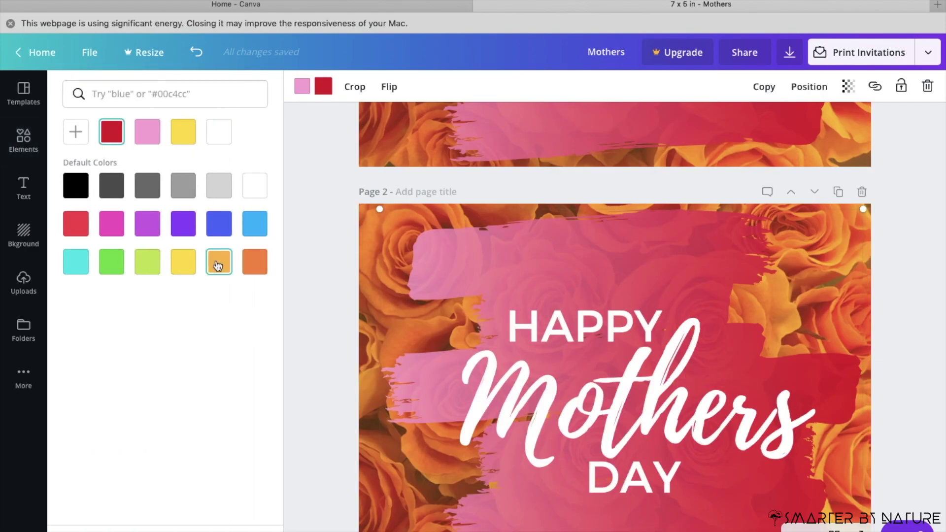
{"action": "left_click", "coordinate": [218, 262]}
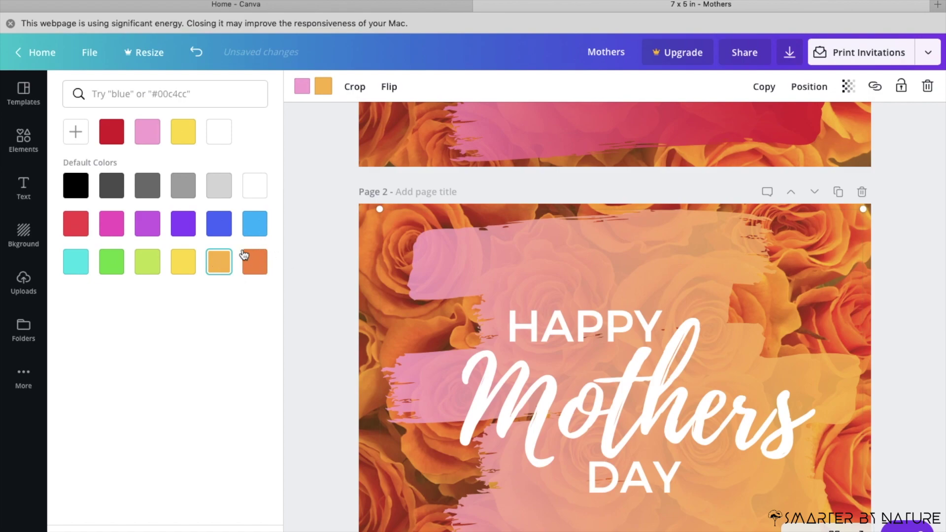
{"action": "left_click", "coordinate": [257, 228]}
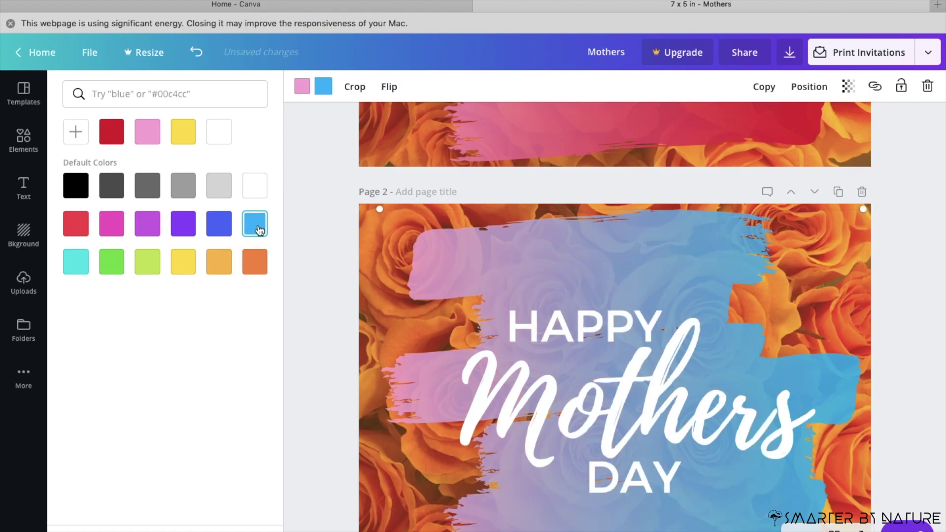
{"action": "left_click", "coordinate": [76, 271]}
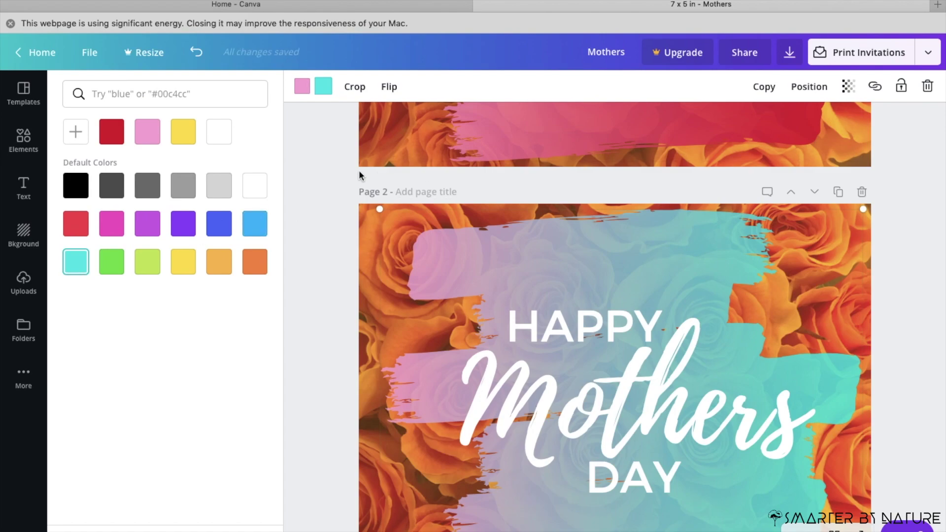
{"action": "left_click", "coordinate": [146, 233]}
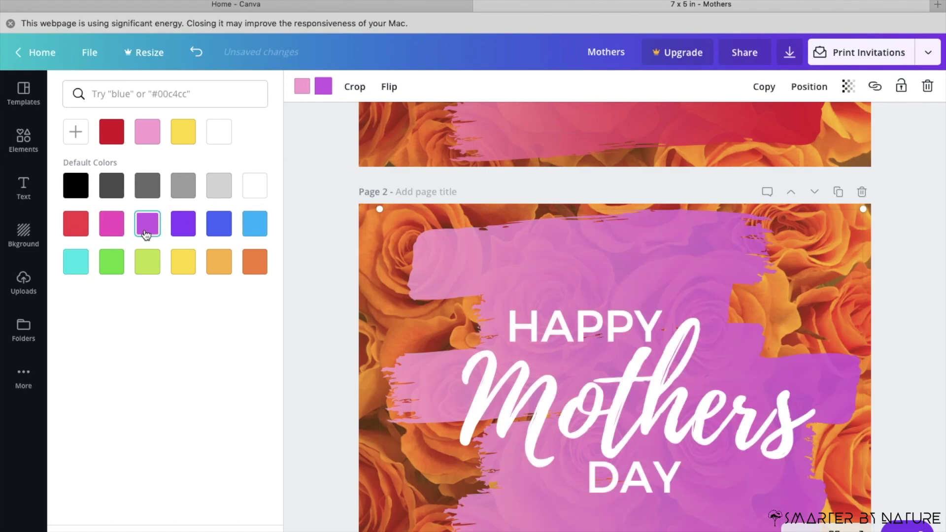
{"action": "left_click", "coordinate": [110, 266]}
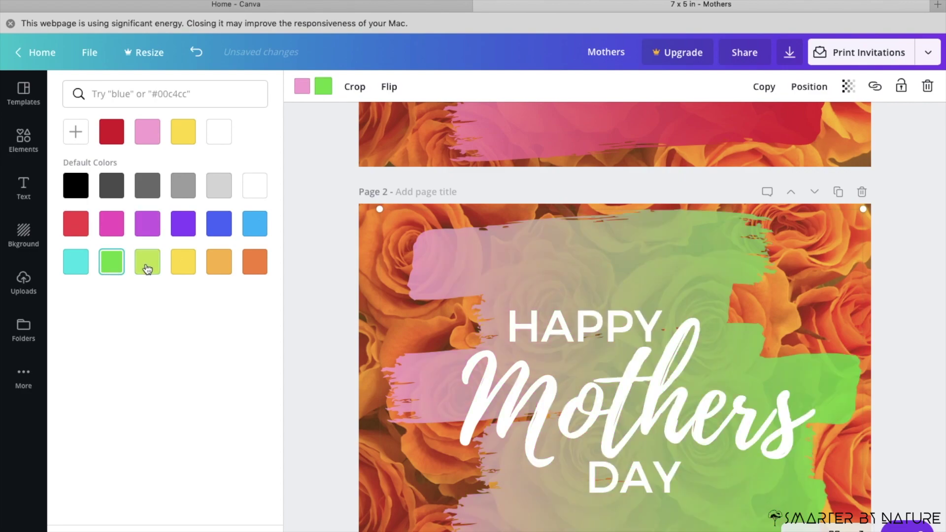
{"action": "left_click", "coordinate": [263, 263]}
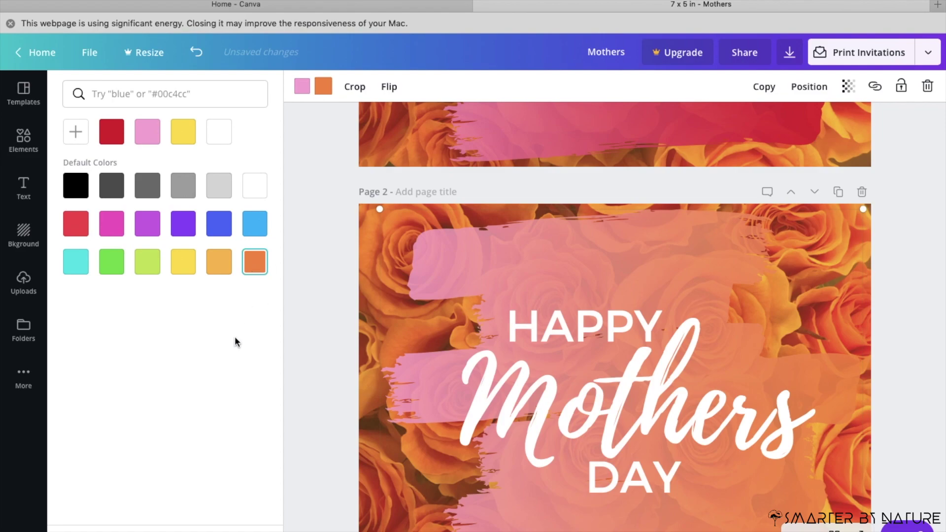
{"action": "left_click", "coordinate": [68, 193]}
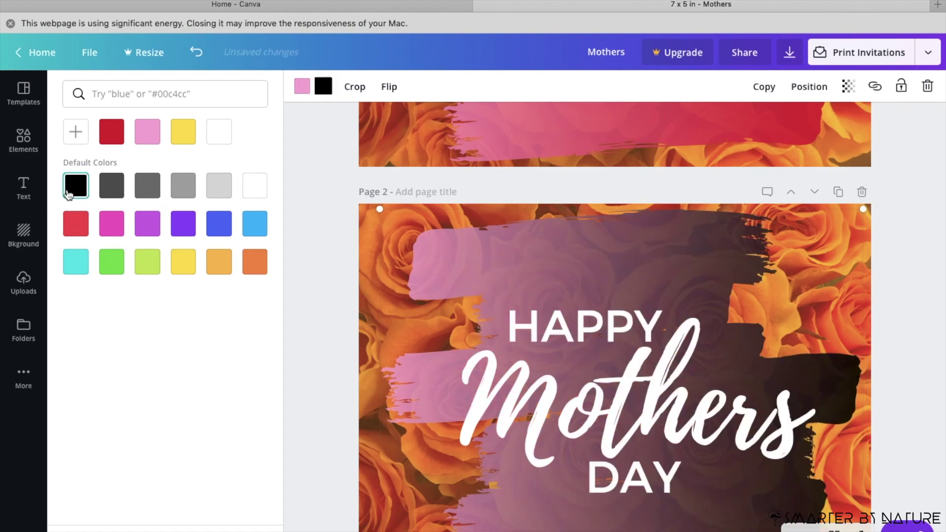
{"action": "left_click", "coordinate": [145, 186]}
{"action": "left_click", "coordinate": [255, 269]}
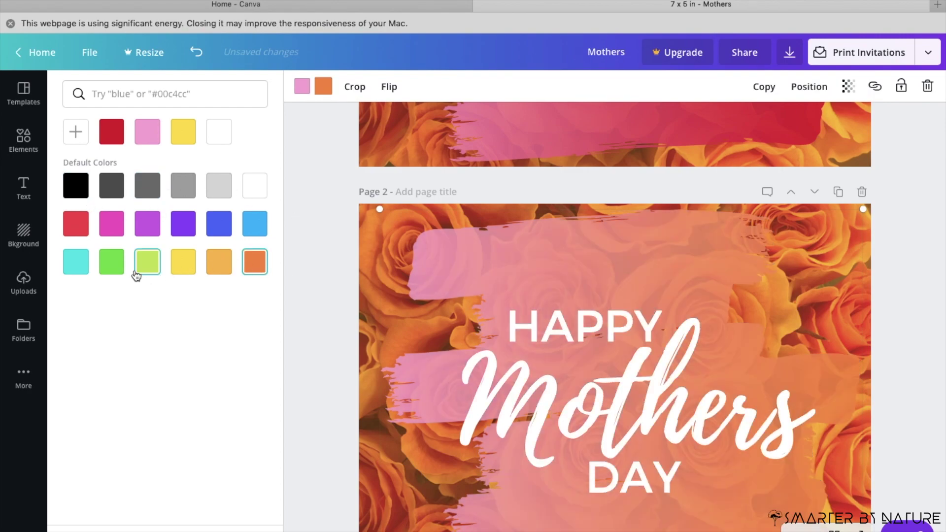
{"action": "left_click", "coordinate": [329, 141]}
Duplicate page 2 as page 3 and change the copy's roses background color from yellow to light blue
{"action": "scroll", "coordinate": [612, 232], "scroll_direction": "down", "scroll_amount": 8}
{"action": "scroll", "coordinate": [612, 232], "scroll_direction": "up", "scroll_amount": 8}
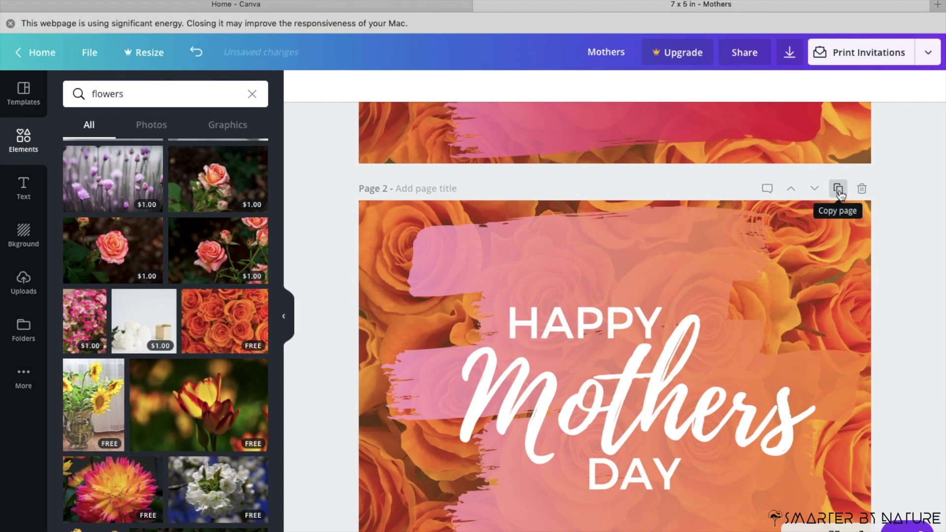
{"action": "left_click", "coordinate": [840, 191]}
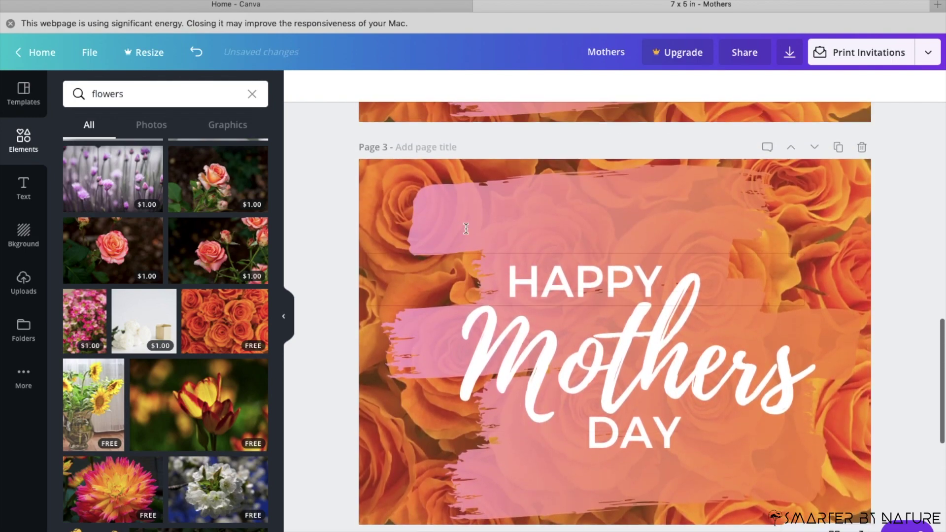
{"action": "left_click", "coordinate": [467, 228]}
{"action": "left_click", "coordinate": [302, 86]}
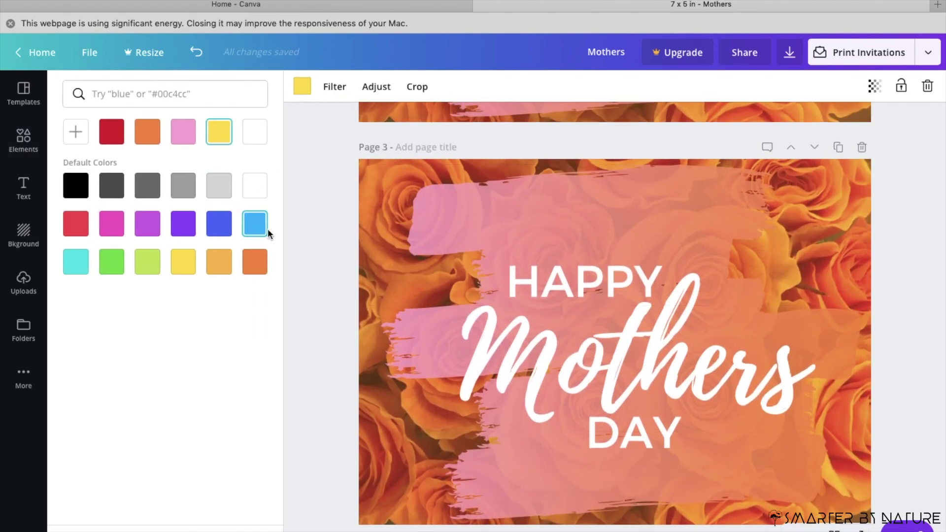
{"action": "left_click", "coordinate": [260, 230]}
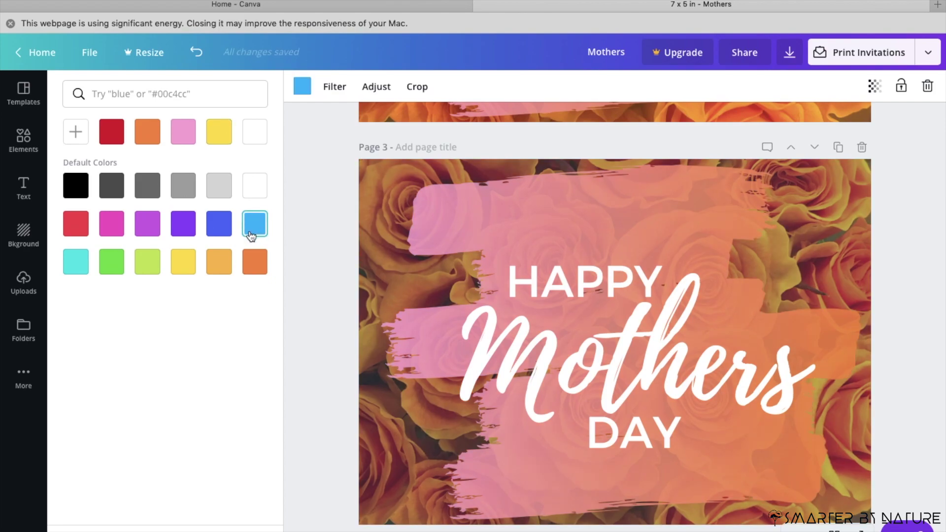
{"action": "left_click", "coordinate": [313, 358]}
Duplicate page 3 as page 4 and change the copy's roses background color to black
{"action": "scroll", "coordinate": [809, 235], "scroll_direction": "down", "scroll_amount": 3}
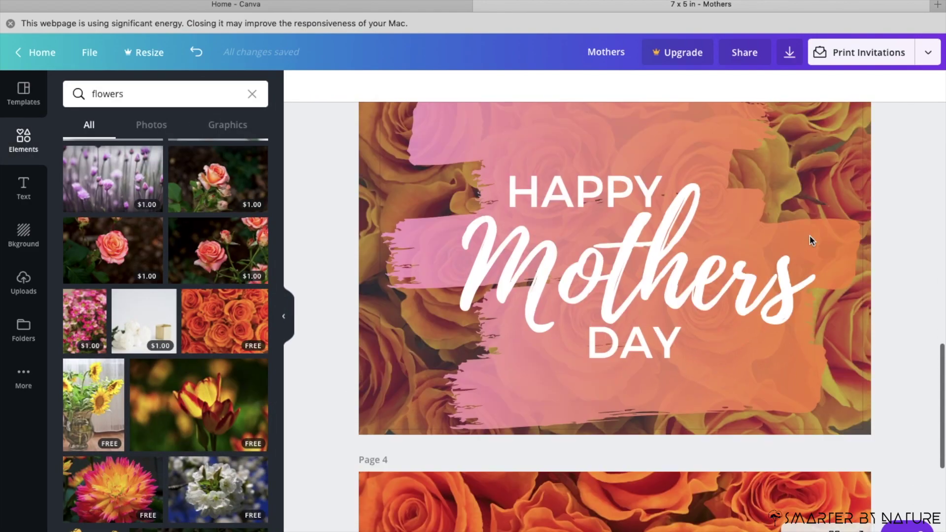
{"action": "scroll", "coordinate": [809, 235], "scroll_direction": "up", "scroll_amount": 3}
{"action": "left_click", "coordinate": [838, 202]}
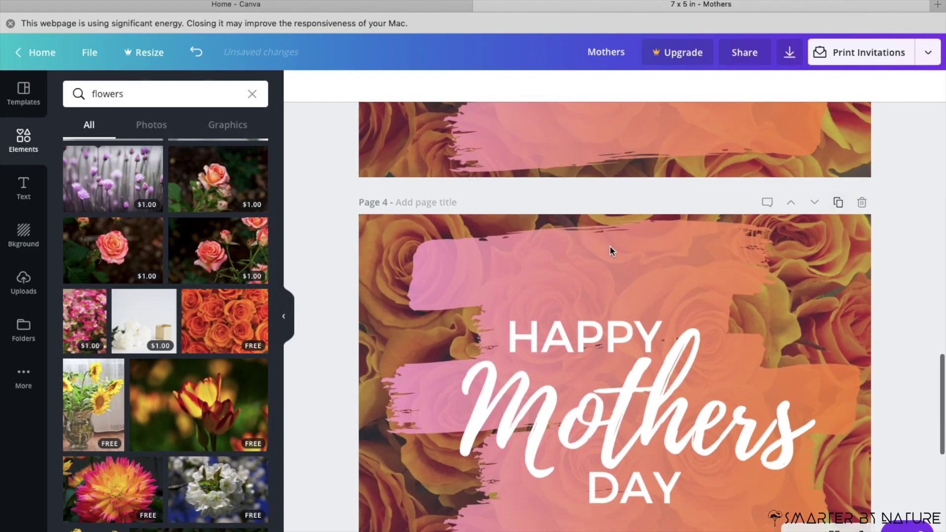
{"action": "left_click", "coordinate": [361, 270]}
{"action": "left_click", "coordinate": [297, 88]}
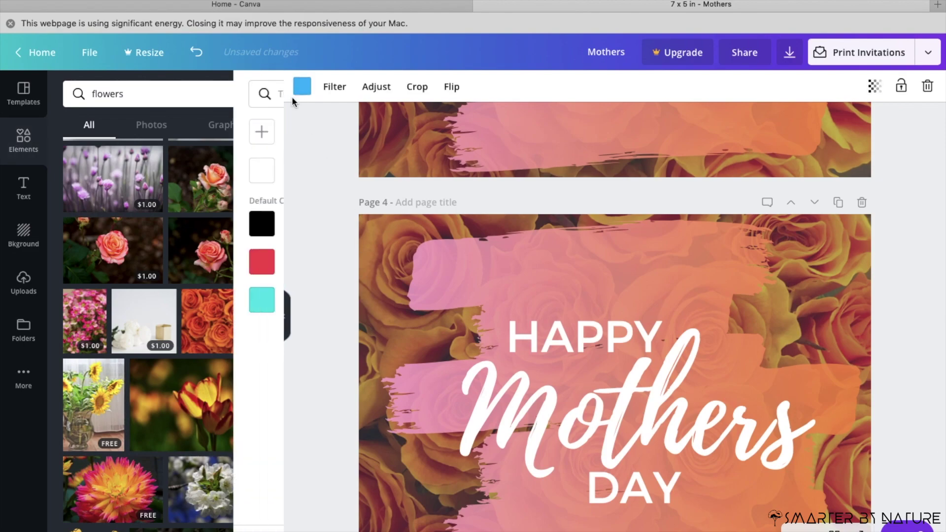
{"action": "left_click", "coordinate": [76, 231]}
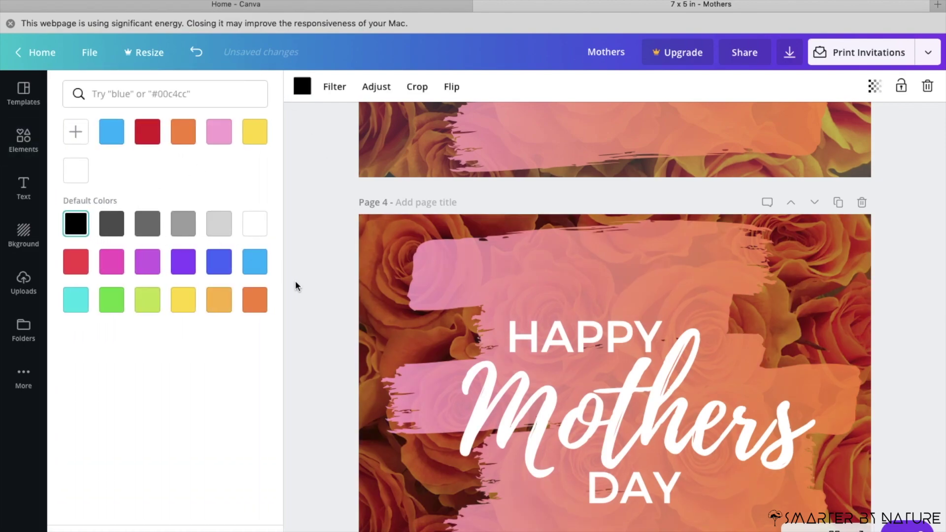
{"action": "scroll", "coordinate": [296, 281], "scroll_direction": "down", "scroll_amount": 3}
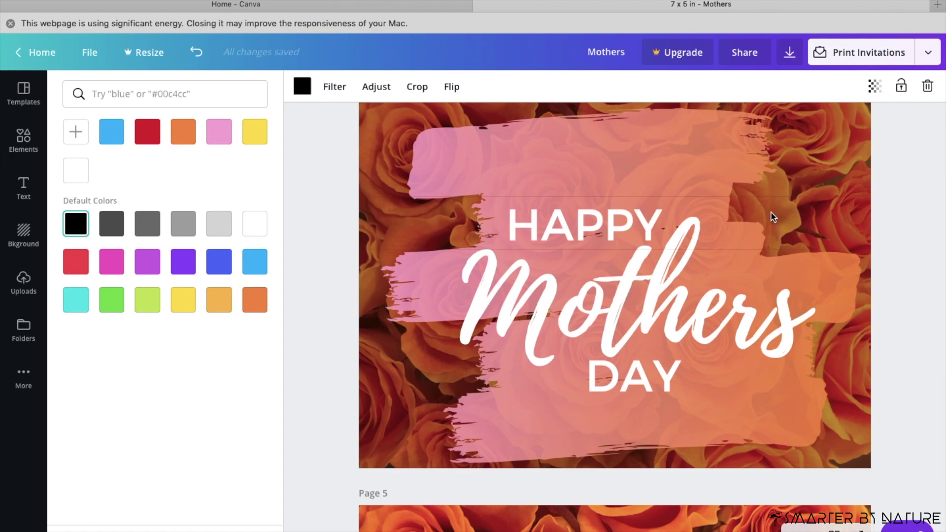
Delete the "Mothers", "HAPPY" and "DAY" texts from page 6, leaving only the roses background
{"action": "scroll", "coordinate": [772, 217], "scroll_direction": "up", "scroll_amount": 1}
{"action": "scroll", "coordinate": [688, 257], "scroll_direction": "down", "scroll_amount": 5}
{"action": "scroll", "coordinate": [687, 254], "scroll_direction": "down", "scroll_amount": 4}
{"action": "scroll", "coordinate": [687, 253], "scroll_direction": "up", "scroll_amount": 3}
{"action": "scroll", "coordinate": [687, 253], "scroll_direction": "down", "scroll_amount": 2}
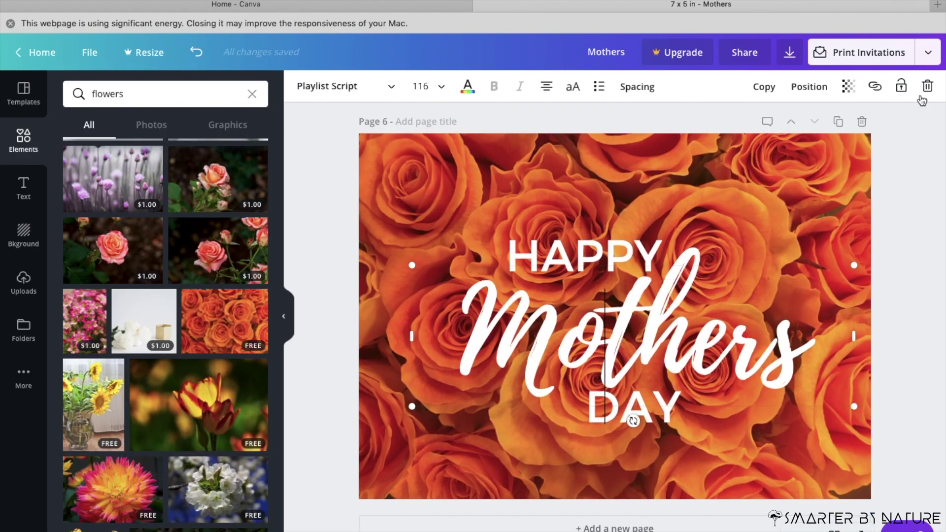
{"action": "left_click", "coordinate": [927, 86]}
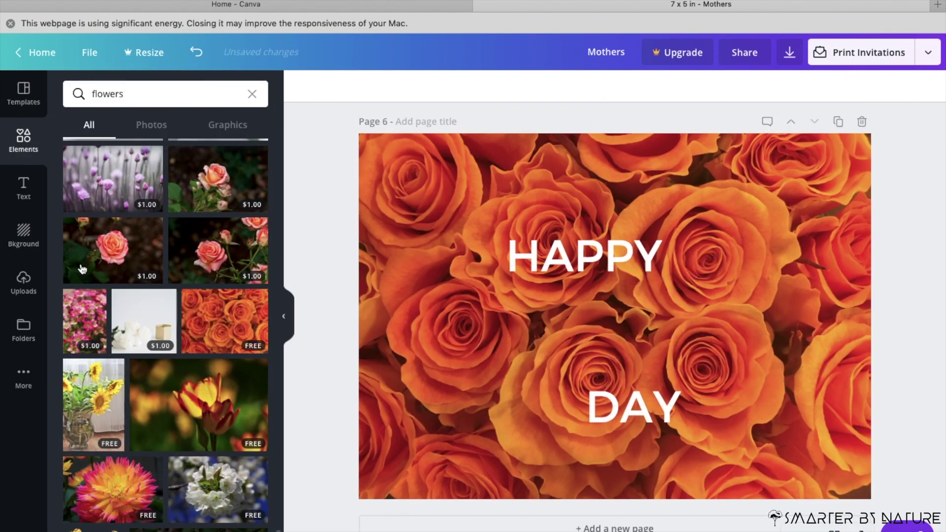
{"action": "left_click", "coordinate": [592, 241]}
{"action": "key", "text": "Delete"}
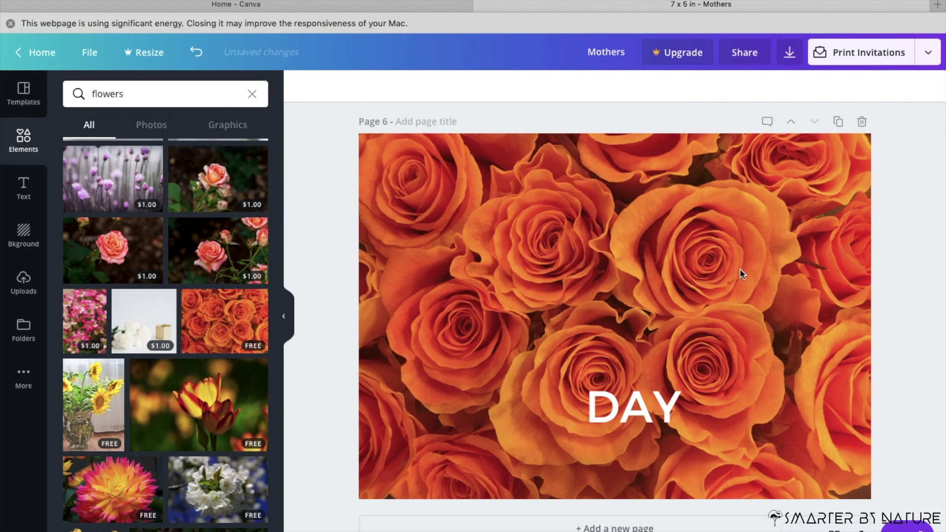
{"action": "left_click", "coordinate": [651, 402]}
{"action": "left_click", "coordinate": [927, 88]}
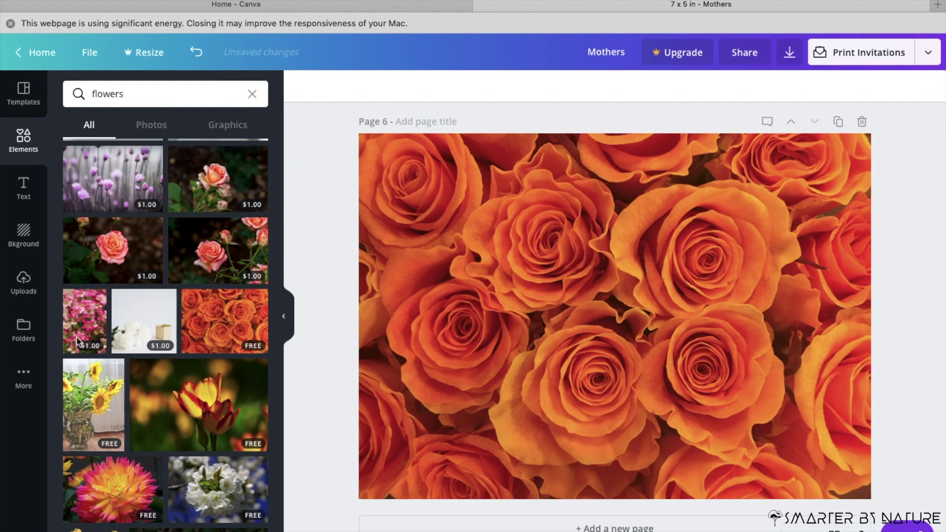
Add a subheading text box to page 6, clear its placeholder text and set the text color to white
{"action": "left_click", "coordinate": [28, 194]}
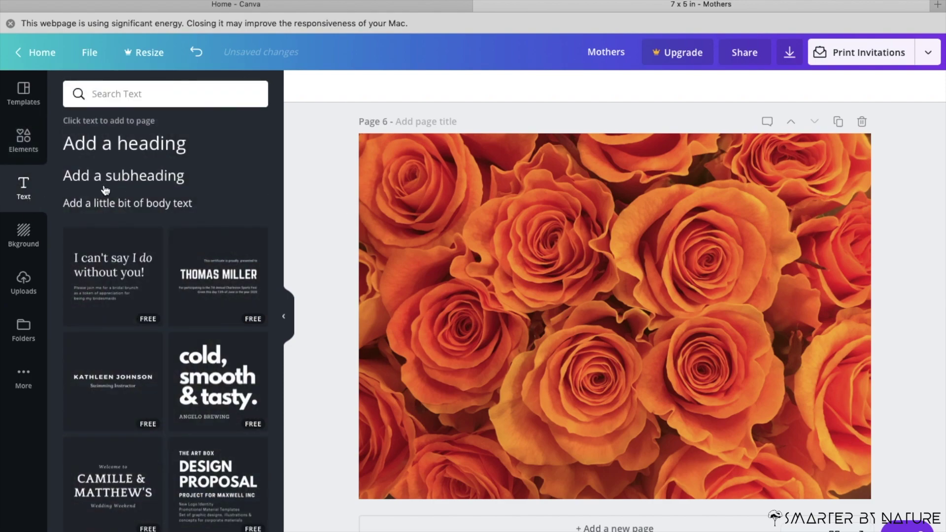
{"action": "left_click", "coordinate": [130, 188]}
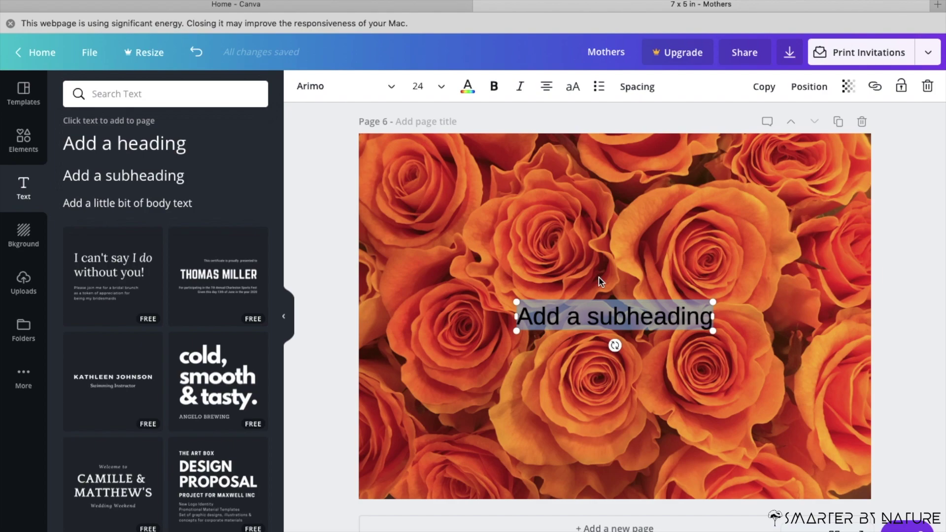
{"action": "type", "text": "My"}
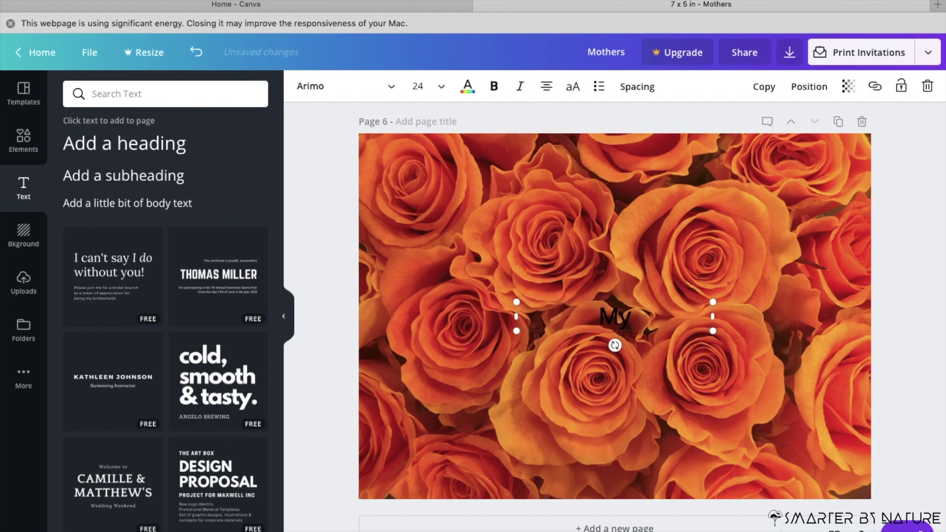
{"action": "key", "text": "BackSpace"}
{"action": "key", "text": "BackSpace"}
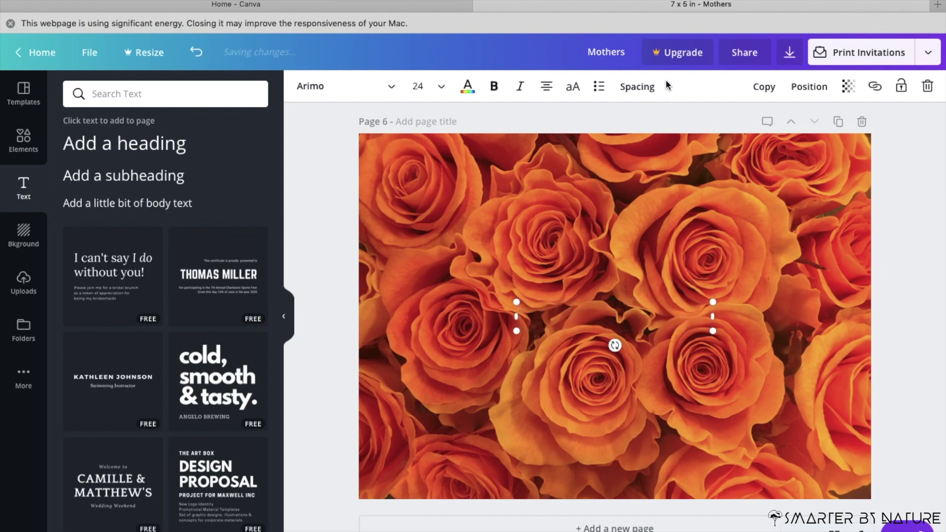
{"action": "left_click", "coordinate": [468, 88]}
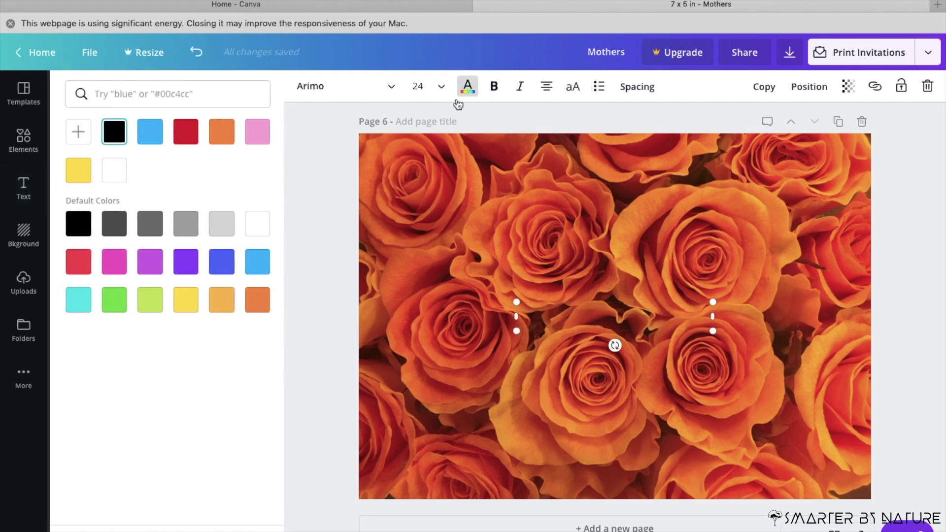
{"action": "left_click", "coordinate": [261, 228]}
Enter the message "Mom you are the best! I love you wide as the ocean , deep as the sea, and high as a mountain"
{"action": "type", "text": "M"}
{"action": "key", "text": "BackSpace"}
{"action": "type", "text": "Mo"}
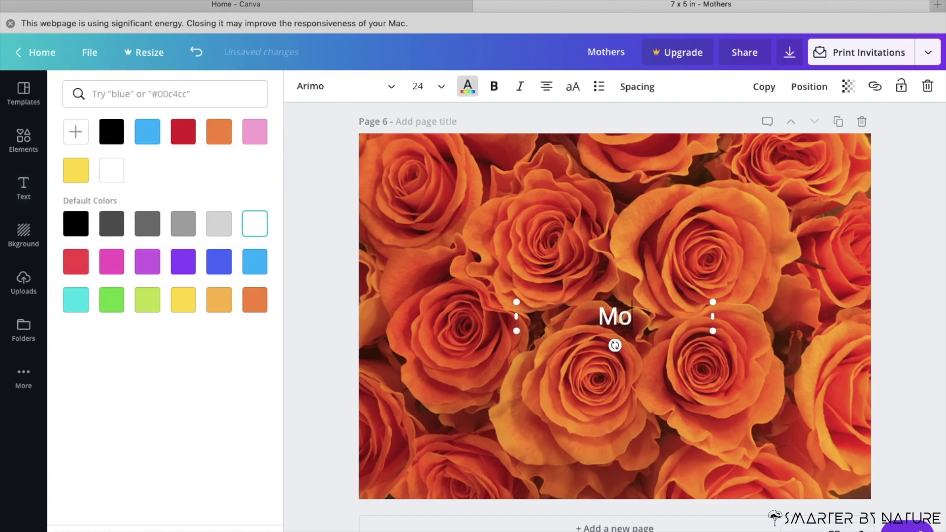
{"action": "type", "text": "m you ae"}
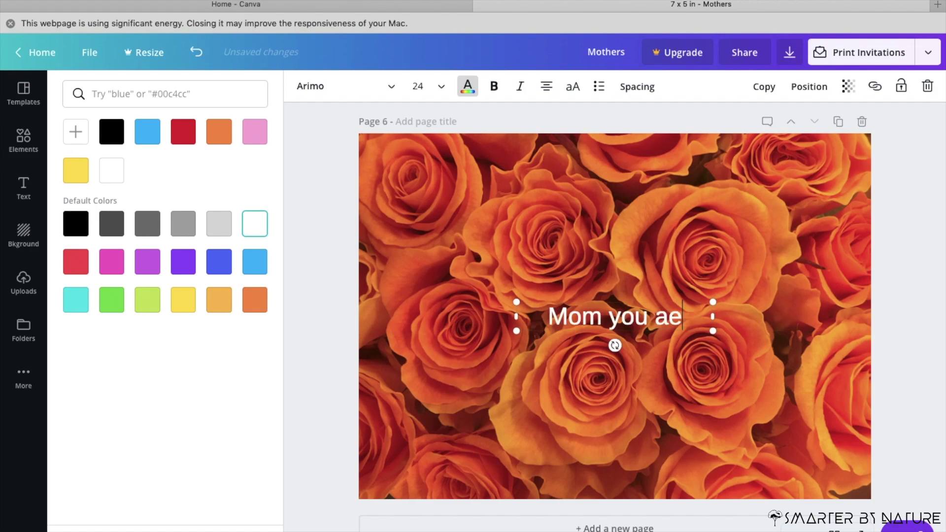
{"action": "key", "text": "BackSpace"}
{"action": "type", "text": "re th"}
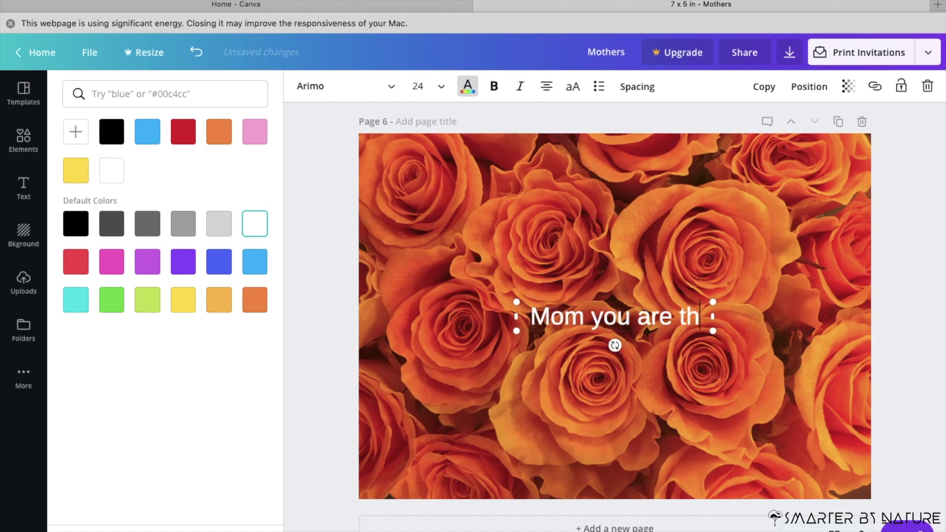
{"action": "type", "text": "e best!"}
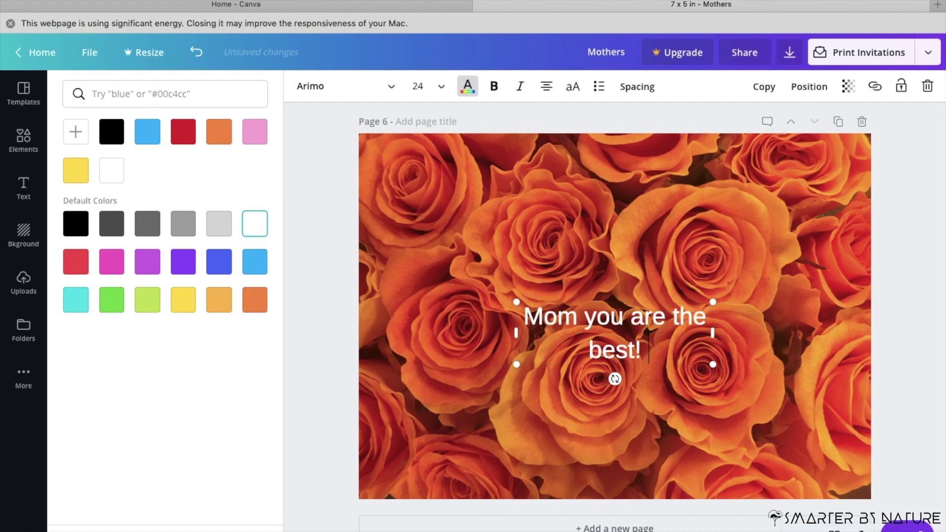
{"action": "type", "text": " I love you"}
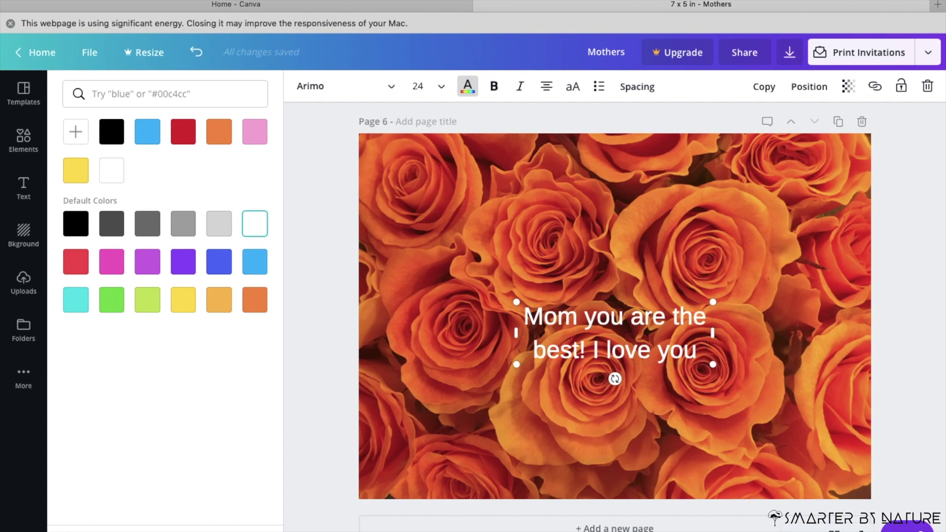
{"action": "type", "text": " wide "}
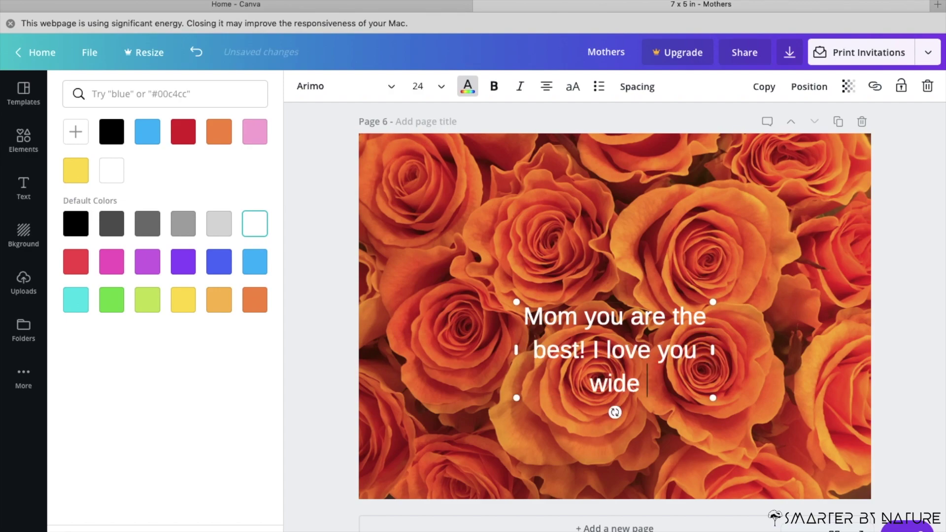
{"action": "type", "text": "as the oc"}
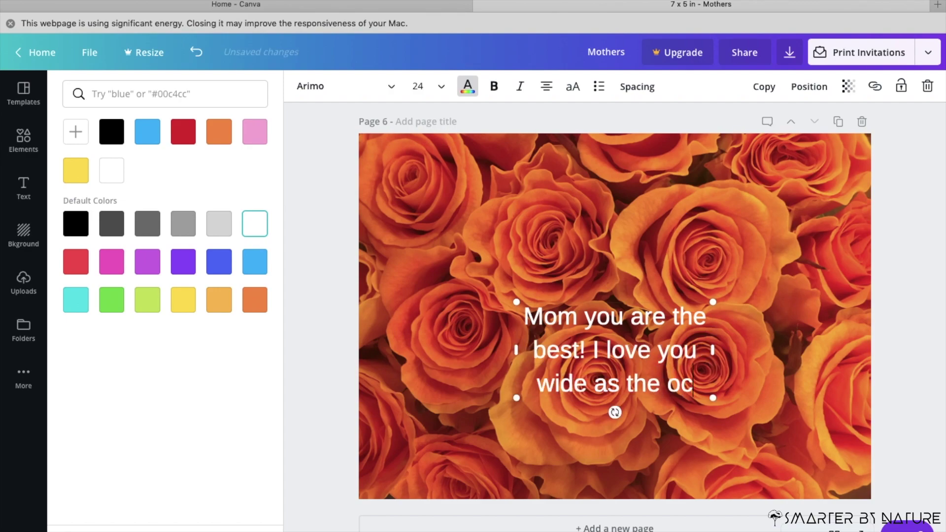
{"action": "type", "text": "ean"}
{"action": "key", "text": "Return"}
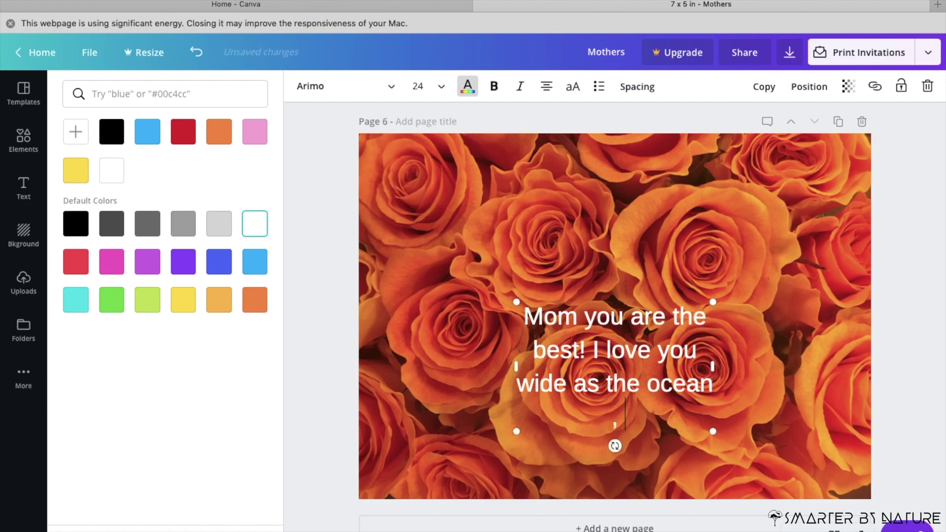
{"action": "type", "text": ", deep as the sea"}
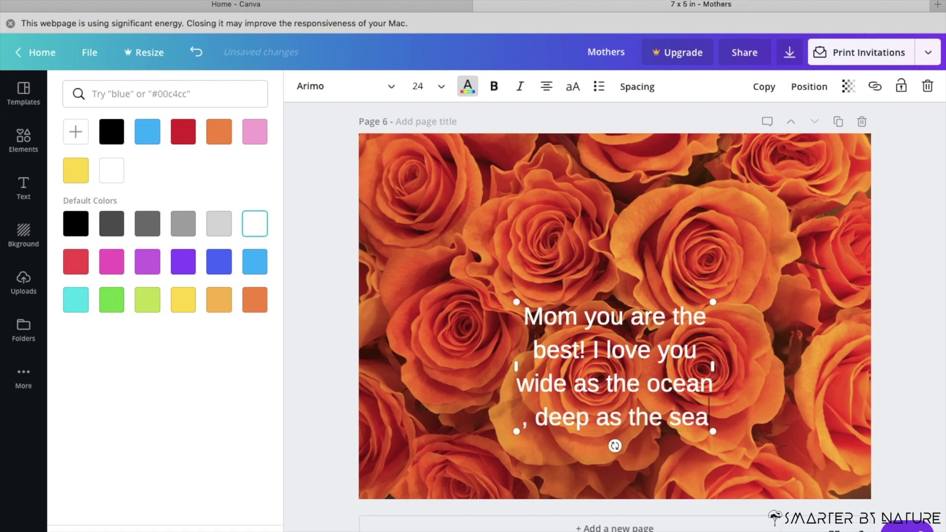
{"action": "type", "text": ", and h"}
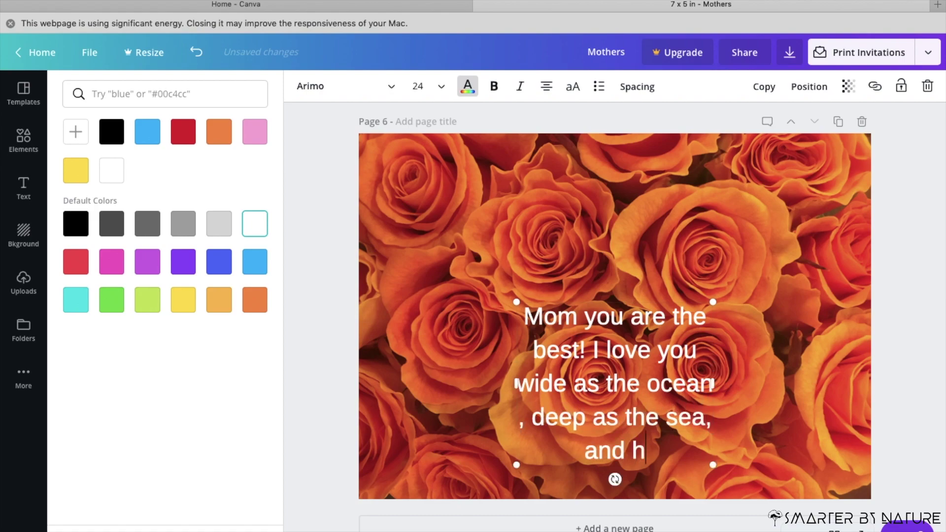
{"action": "type", "text": "igh as a mou"}
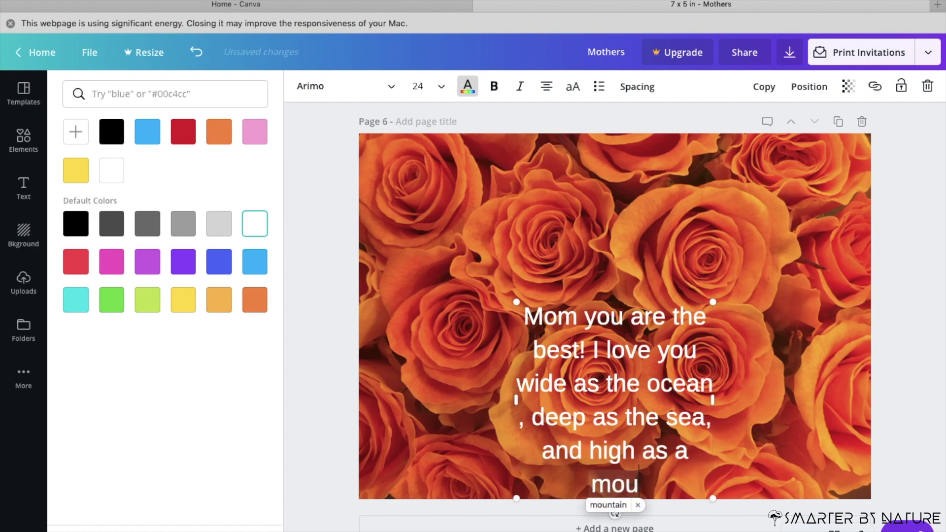
{"action": "type", "text": "ntai"}
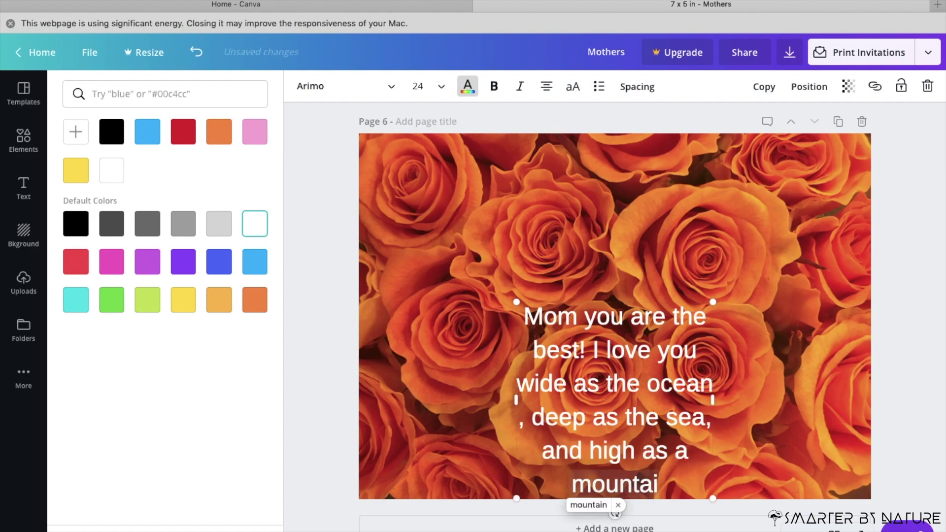
{"action": "type", "text": "n"}
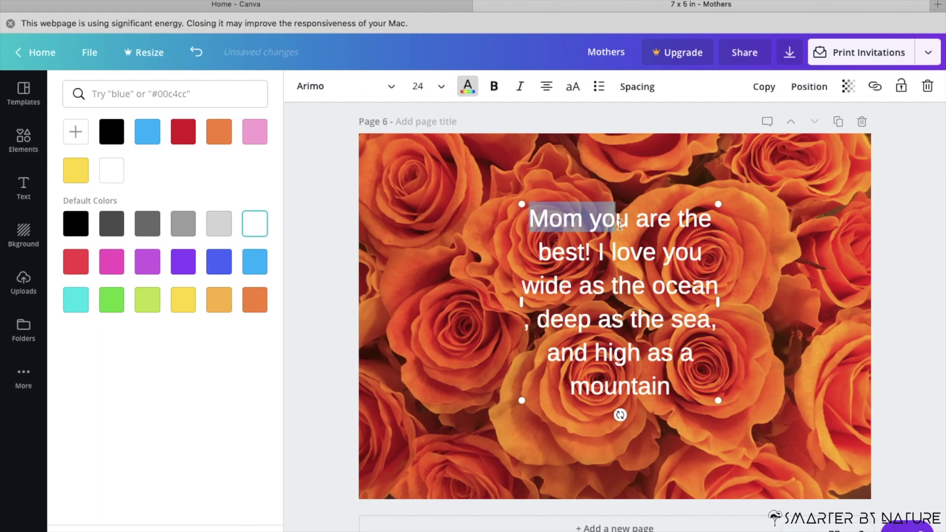
Start a new line before "I love you" and widen the text box so "Mom you are the best!" fits on one line
{"action": "left_click", "coordinate": [598, 249]}
{"action": "key", "text": "Return"}
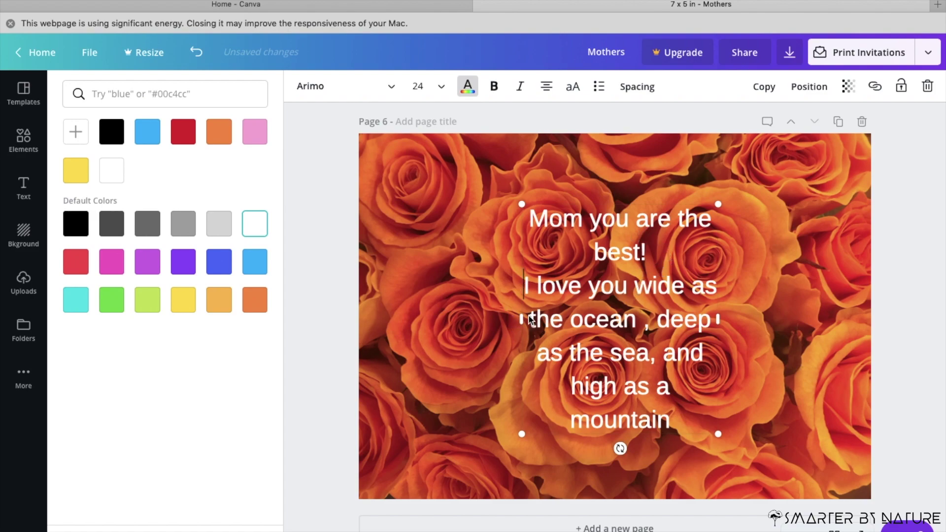
{"action": "left_click_drag", "start_coordinate": [495, 321], "coordinate": [464, 301]}
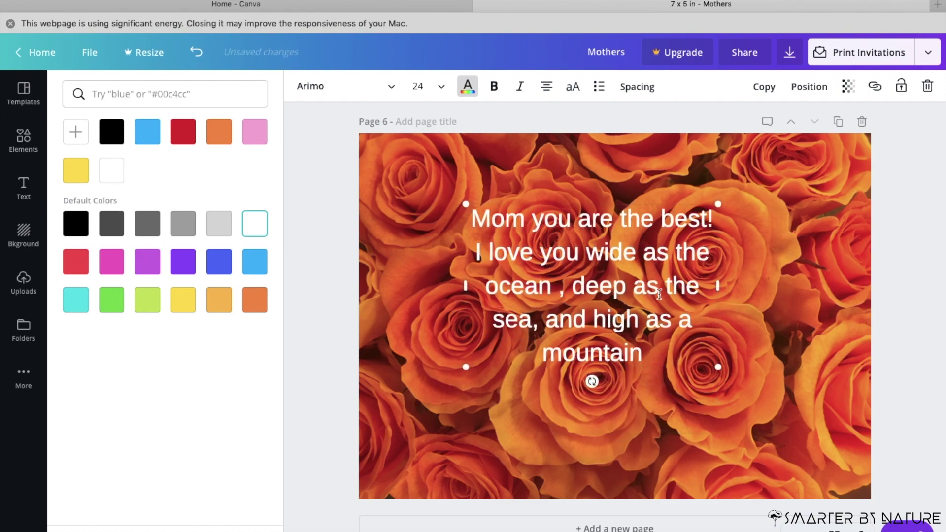
Move the message text box to the center of page 6
{"action": "left_click_drag", "start_coordinate": [660, 286], "coordinate": [671, 320]}
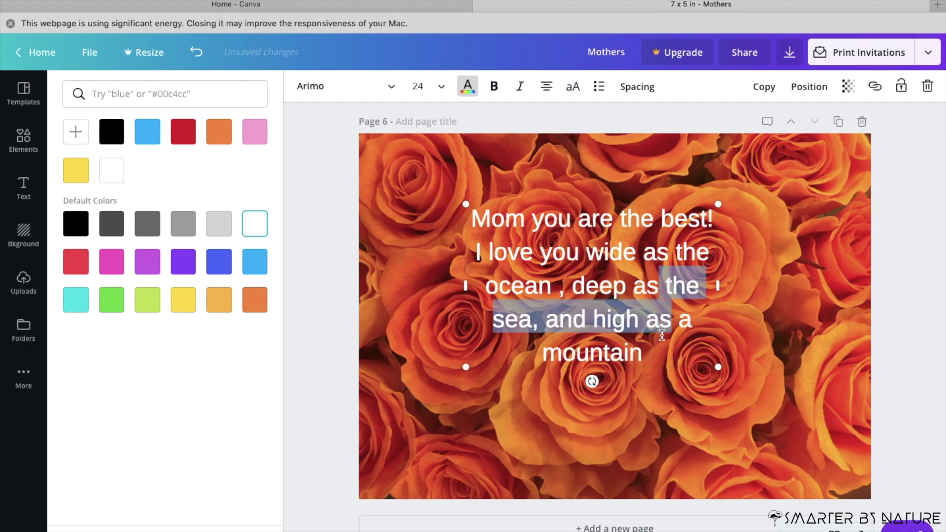
{"action": "left_click", "coordinate": [630, 416]}
{"action": "left_click", "coordinate": [620, 322]}
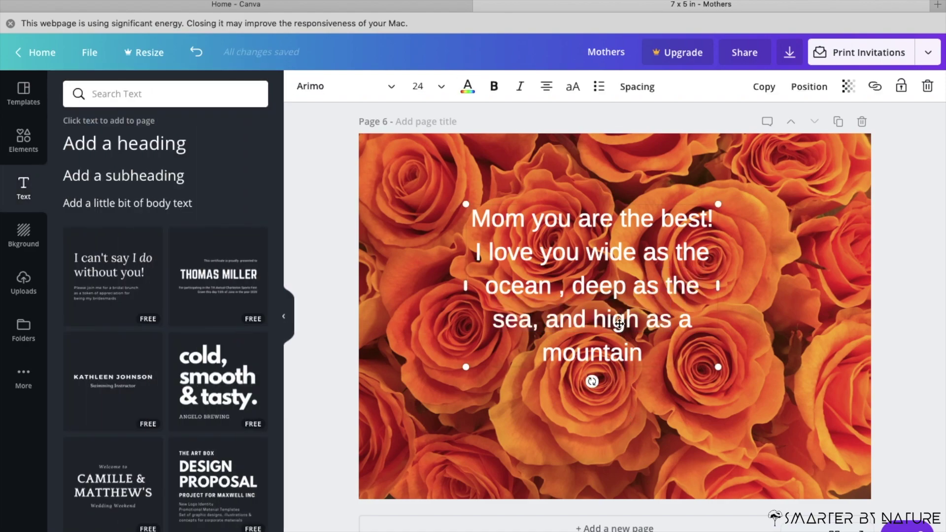
{"action": "left_click_drag", "start_coordinate": [632, 370], "coordinate": [657, 389]}
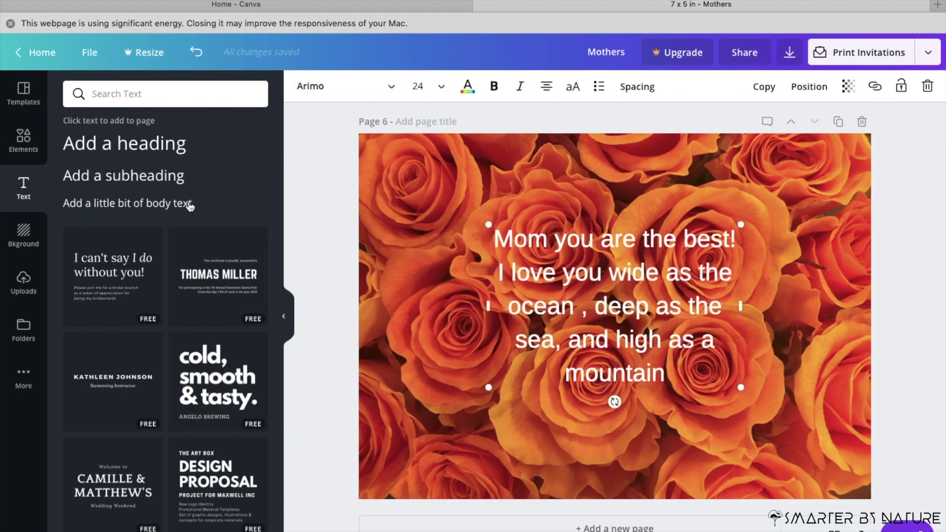
Clear the "flowers" search in the elements library to return to the element categories
{"action": "left_click", "coordinate": [23, 157]}
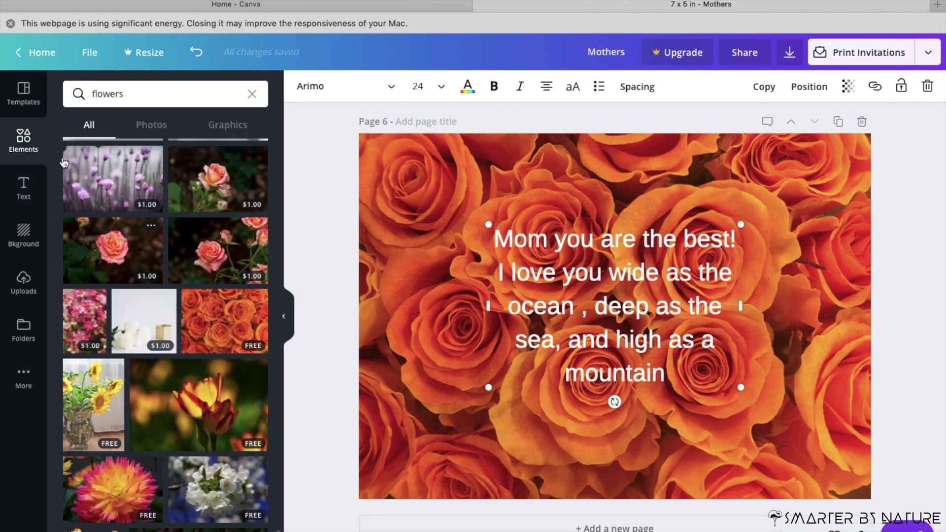
{"action": "scroll", "coordinate": [419, 286], "scroll_direction": "up", "scroll_amount": 7}
{"action": "scroll", "coordinate": [444, 293], "scroll_direction": "down", "scroll_amount": 7}
{"action": "scroll", "coordinate": [444, 293], "scroll_direction": "up", "scroll_amount": 1}
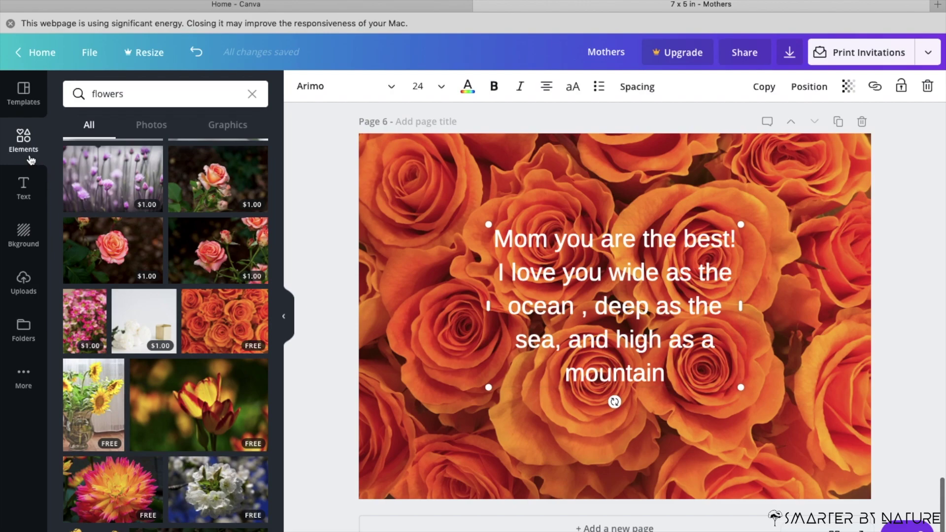
{"action": "left_click", "coordinate": [129, 97]}
{"action": "left_click_drag", "start_coordinate": [128, 96], "coordinate": [63, 90]}
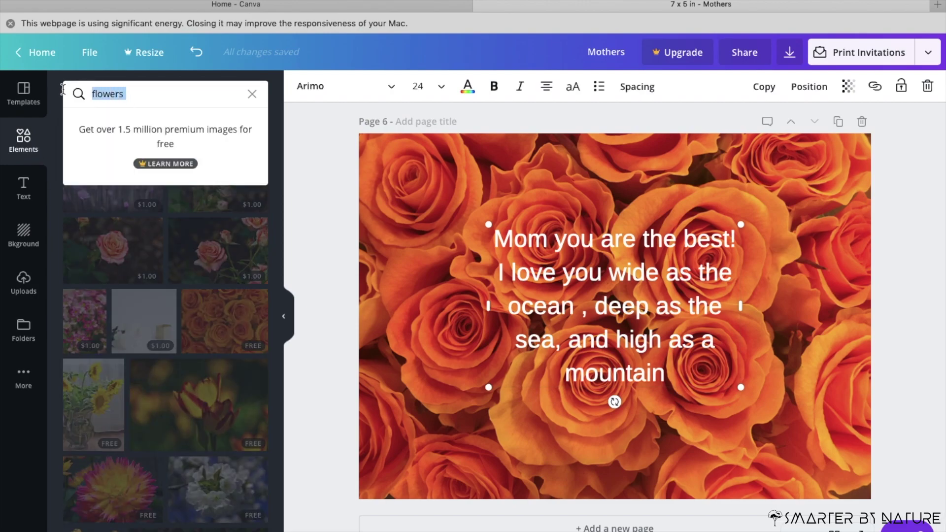
{"action": "key", "text": "BackSpace"}
{"action": "left_click", "coordinate": [29, 147]}
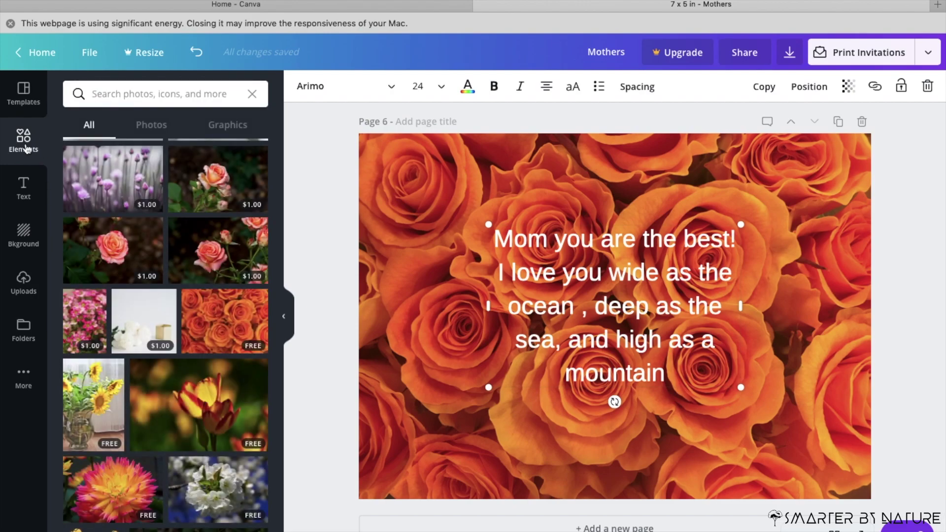
{"action": "left_click", "coordinate": [251, 94]}
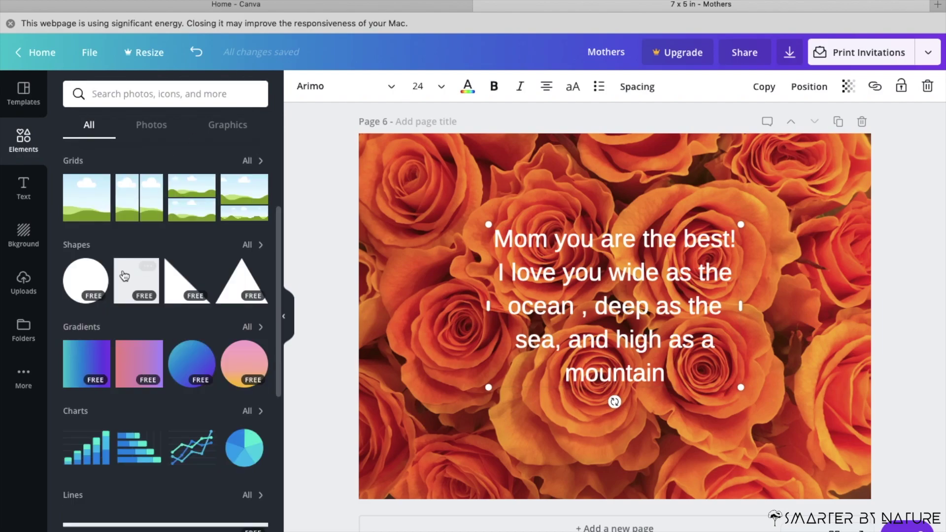
Show all gradient elements and add the wide pink-to-yellow brush stroke to page 6
{"action": "left_click", "coordinate": [253, 328]}
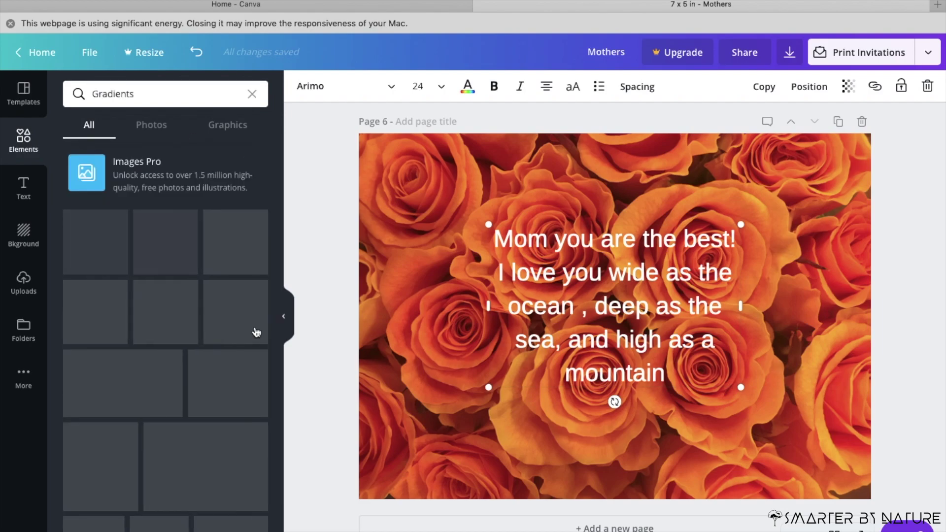
{"action": "scroll", "coordinate": [256, 331], "scroll_direction": "down", "scroll_amount": 15}
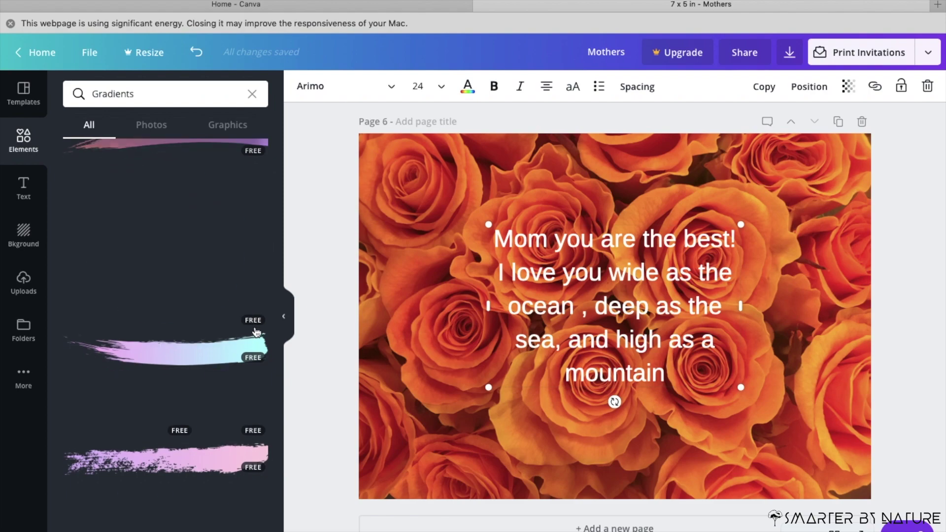
{"action": "scroll", "coordinate": [256, 332], "scroll_direction": "down", "scroll_amount": 8}
{"action": "left_click", "coordinate": [220, 236]}
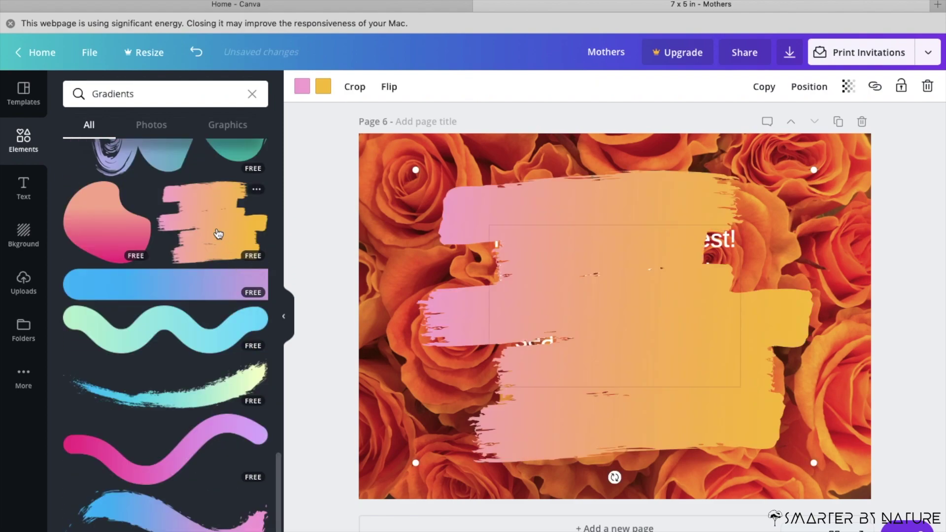
Enlarge and reposition the pink-to-yellow brush stroke around the message on page 6, and send it backward behind the text
{"action": "left_click_drag", "start_coordinate": [653, 279], "coordinate": [650, 268]}
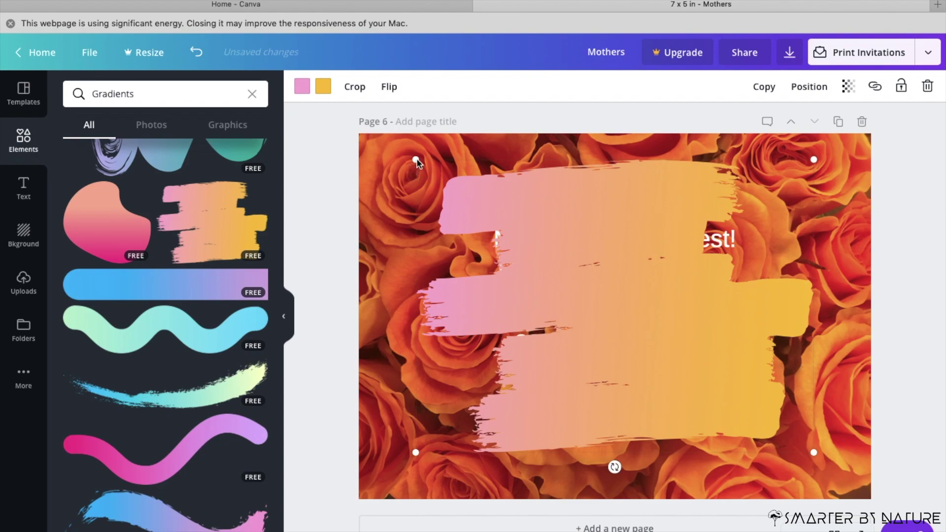
{"action": "left_click_drag", "start_coordinate": [417, 162], "coordinate": [393, 152]}
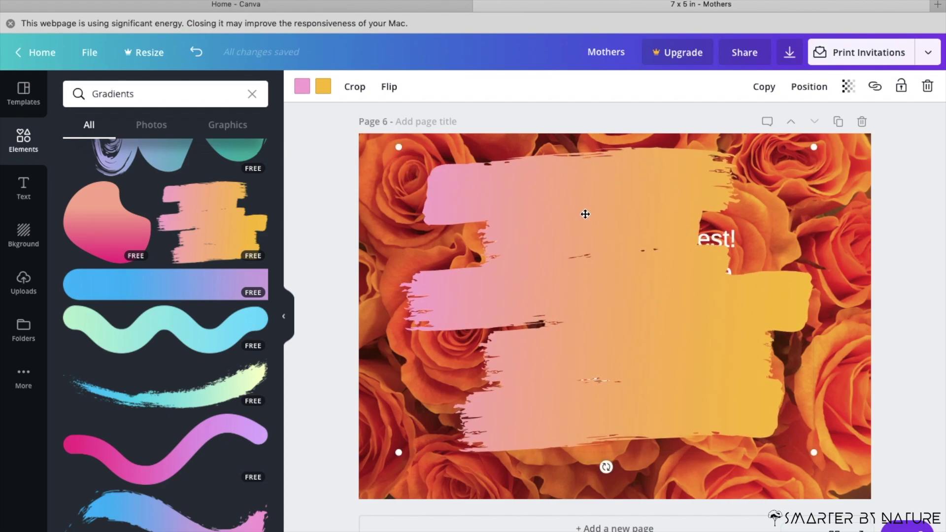
{"action": "left_click_drag", "start_coordinate": [606, 213], "coordinate": [598, 209]}
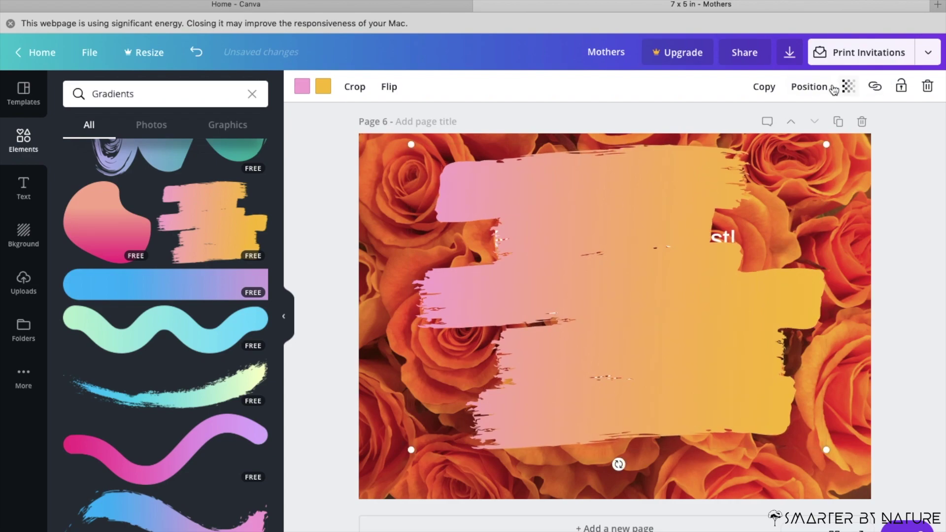
{"action": "left_click", "coordinate": [818, 92]}
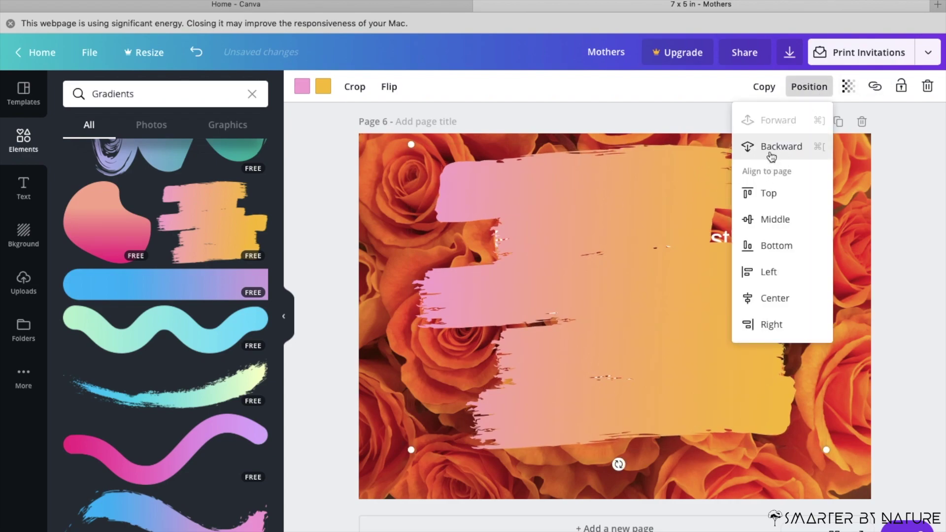
{"action": "left_click", "coordinate": [767, 148]}
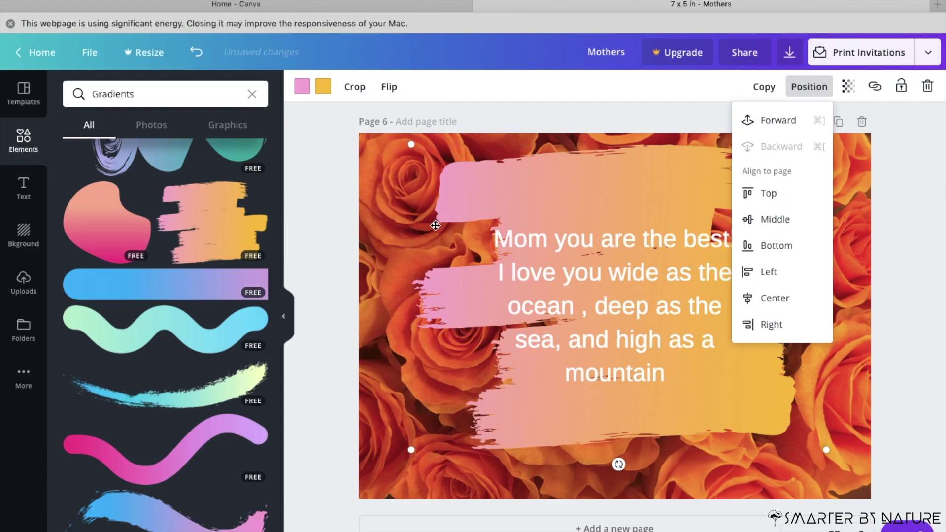
Try black, light orange, yellow and white for the yellow end of the brush stroke's gradient, and set it to dark orange
{"action": "left_click", "coordinate": [301, 87]}
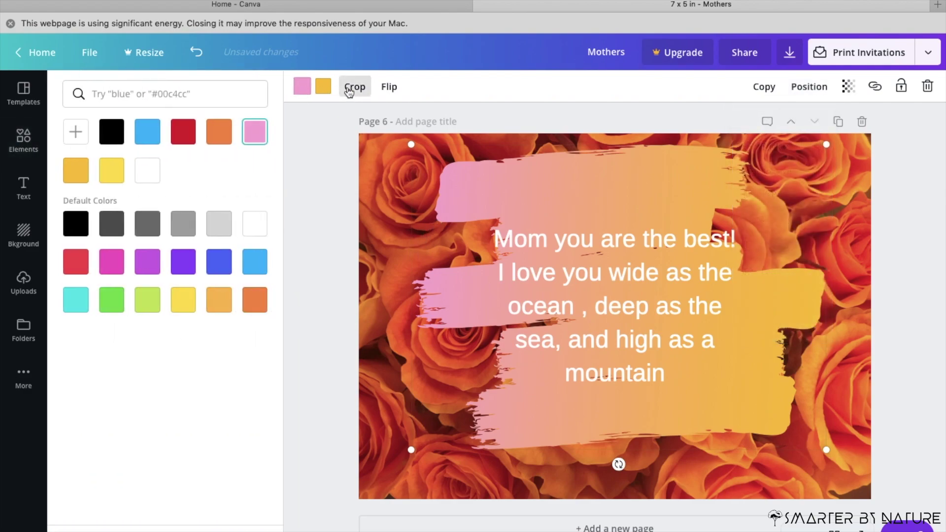
{"action": "left_click", "coordinate": [353, 87]}
{"action": "left_click", "coordinate": [369, 97]}
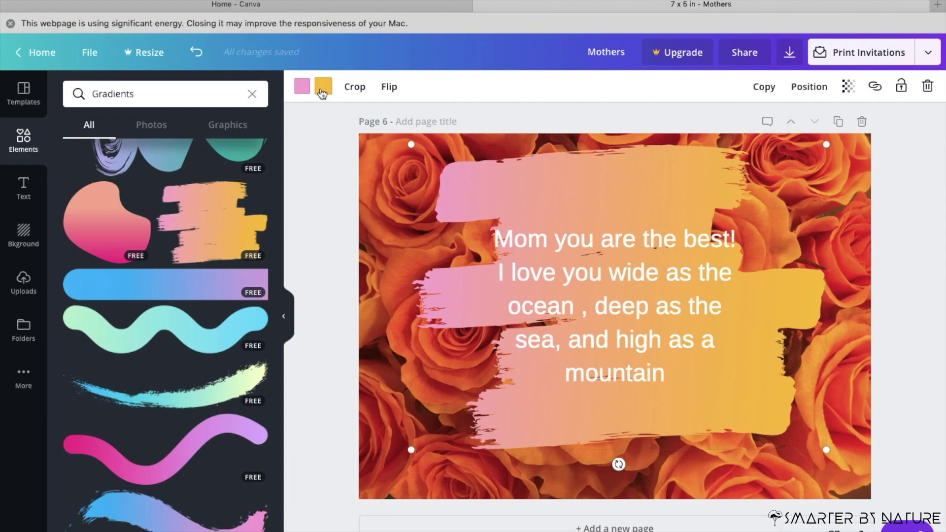
{"action": "left_click", "coordinate": [323, 86]}
{"action": "left_click", "coordinate": [76, 225]}
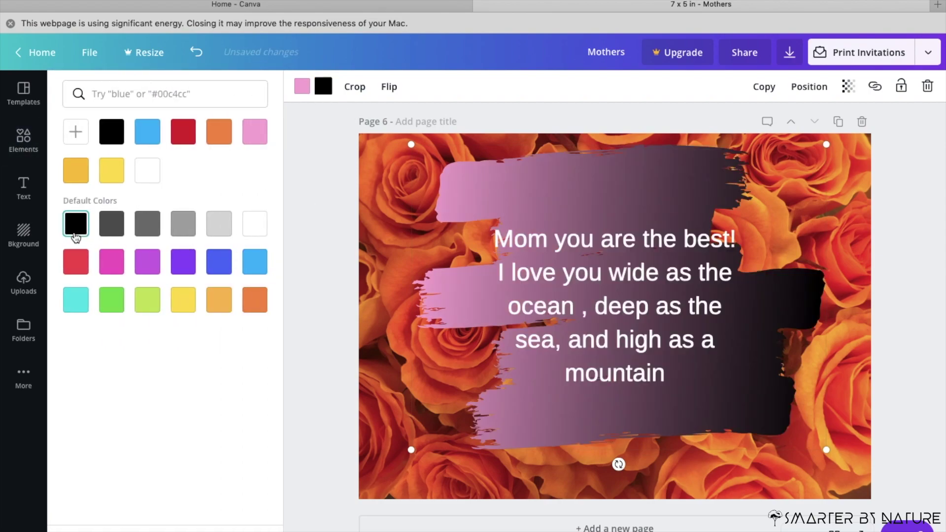
{"action": "left_click", "coordinate": [254, 266]}
{"action": "left_click", "coordinate": [252, 300]}
{"action": "left_click", "coordinate": [217, 309]}
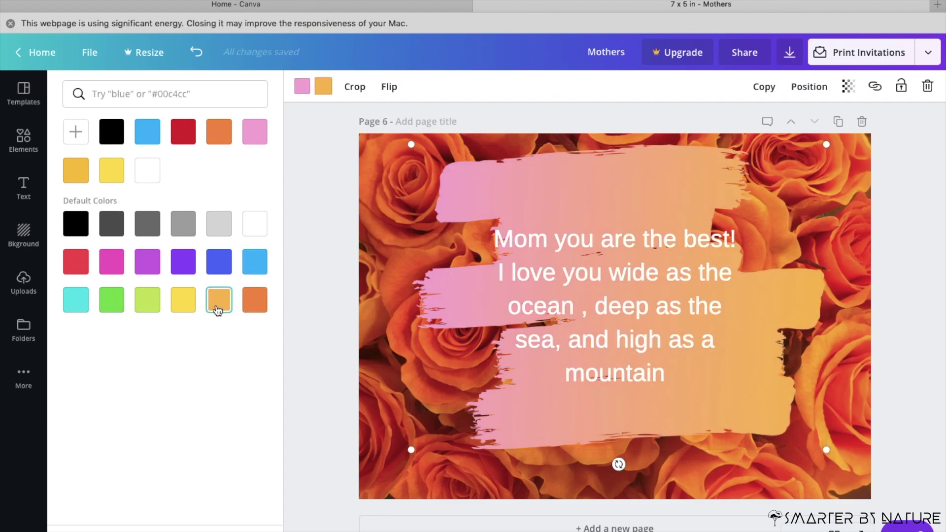
{"action": "left_click", "coordinate": [182, 306]}
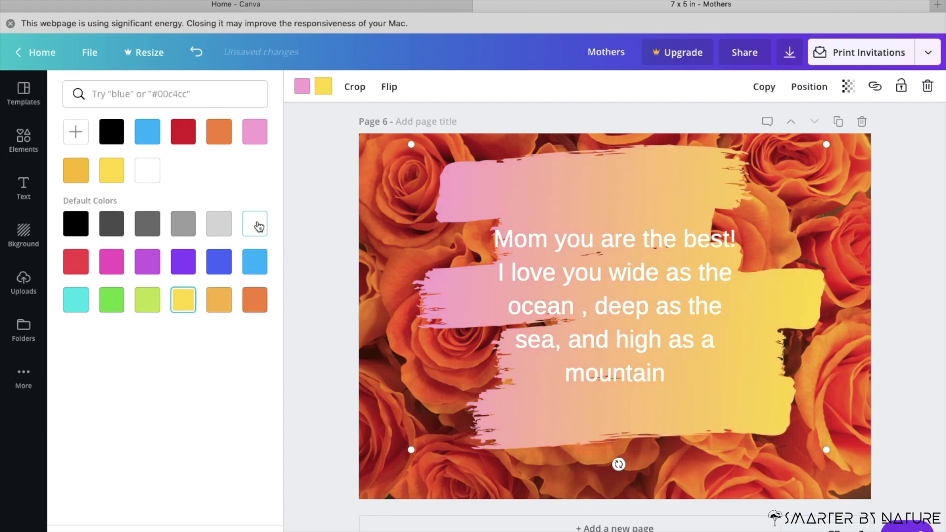
{"action": "left_click", "coordinate": [255, 225]}
{"action": "left_click", "coordinate": [256, 302]}
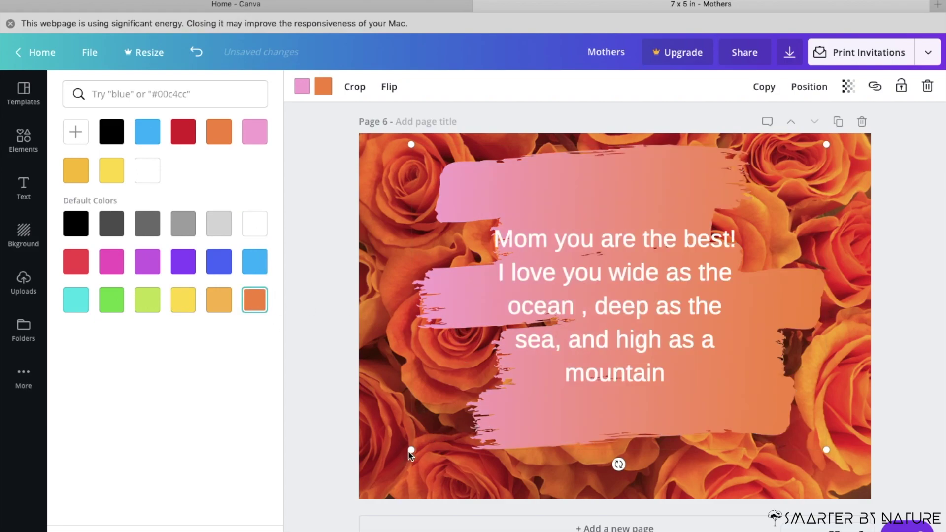
Enlarge the pink-to-orange brush stroke slightly and shift it so it stays centered behind the message
{"action": "mouse_move", "coordinate": [412, 450]}
{"action": "left_mouse_down"}
{"action": "mouse_move", "coordinate": [381, 466]}
{"action": "mouse_move", "coordinate": [409, 460]}
{"action": "mouse_move", "coordinate": [406, 449]}
{"action": "left_mouse_up"}
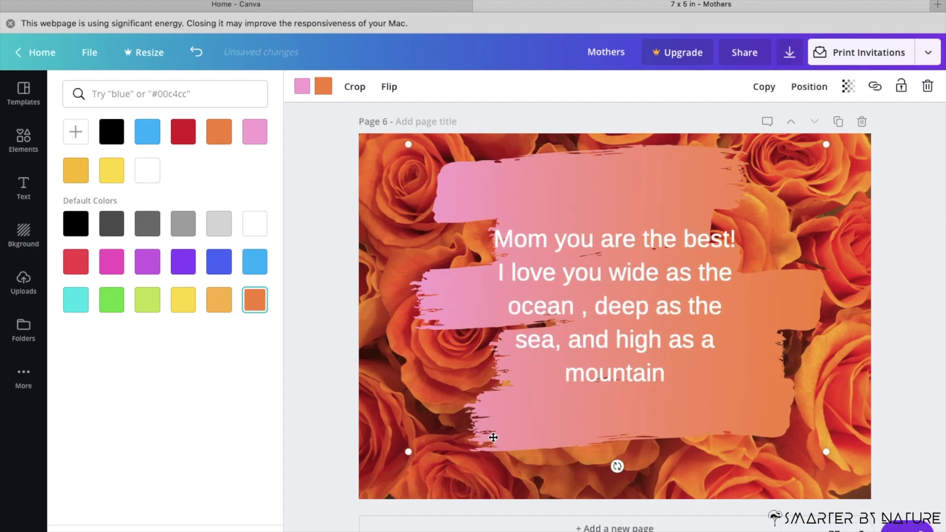
{"action": "mouse_move", "coordinate": [497, 421]}
{"action": "left_mouse_down"}
{"action": "mouse_move", "coordinate": [490, 439]}
{"action": "mouse_move", "coordinate": [500, 438]}
{"action": "mouse_move", "coordinate": [483, 437]}
{"action": "mouse_move", "coordinate": [487, 443]}
{"action": "left_mouse_up"}
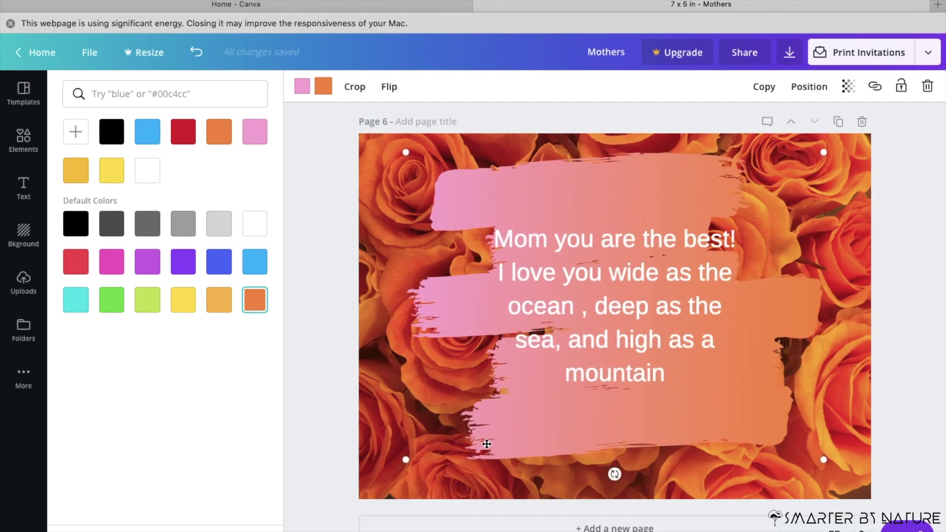
{"action": "left_click_drag", "start_coordinate": [402, 463], "coordinate": [395, 465]}
{"action": "mouse_move", "coordinate": [533, 425]}
{"action": "left_mouse_down"}
{"action": "mouse_move", "coordinate": [538, 395]}
{"action": "mouse_move", "coordinate": [554, 427]}
{"action": "mouse_move", "coordinate": [542, 428]}
{"action": "mouse_move", "coordinate": [537, 410]}
{"action": "left_mouse_up"}
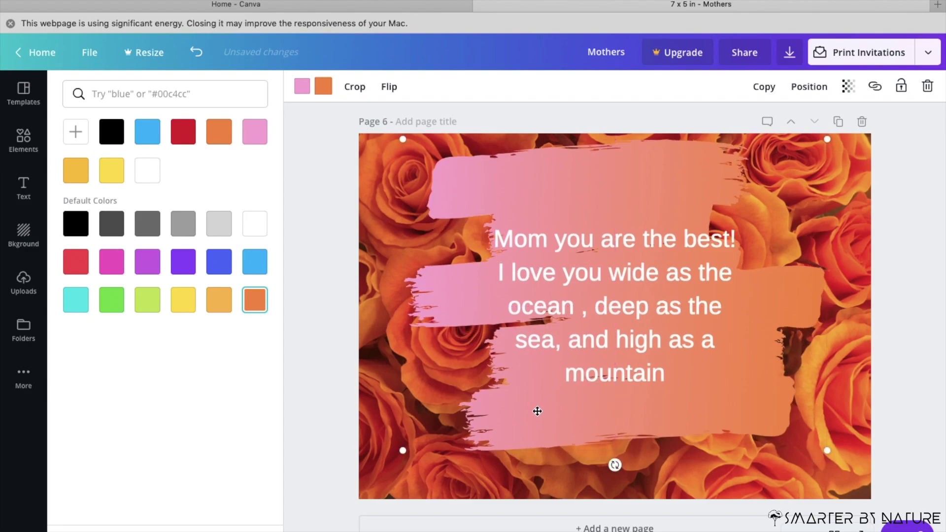
Change the font of the message text on page 6 to Playlist Script
{"action": "left_click", "coordinate": [609, 383]}
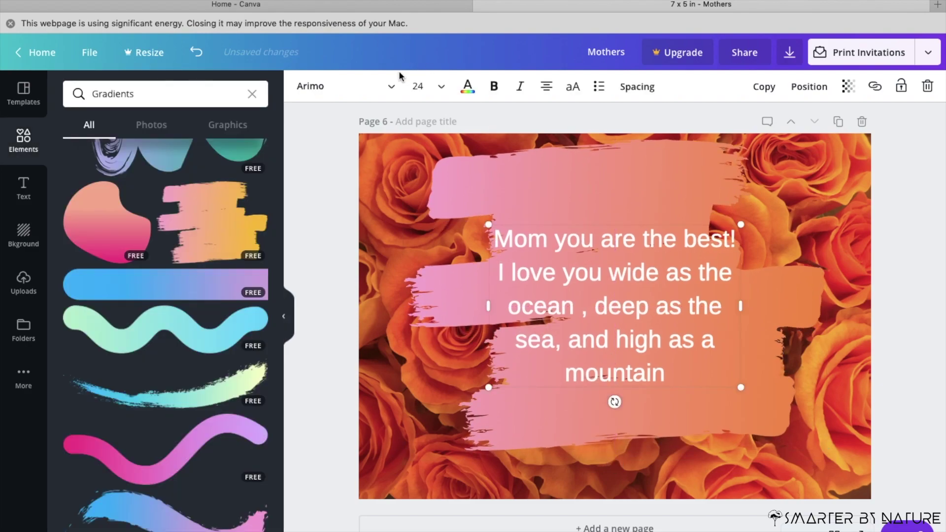
{"action": "left_click", "coordinate": [384, 93]}
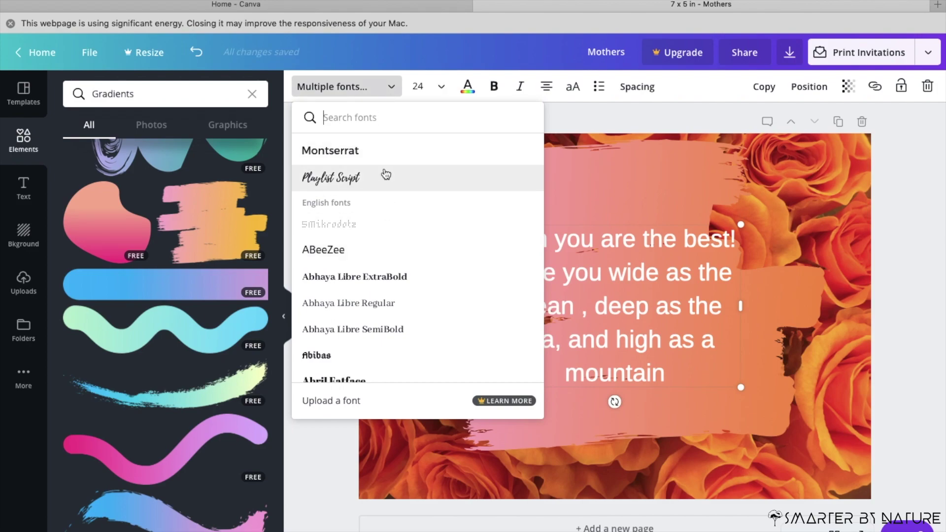
{"action": "left_click", "coordinate": [384, 177]}
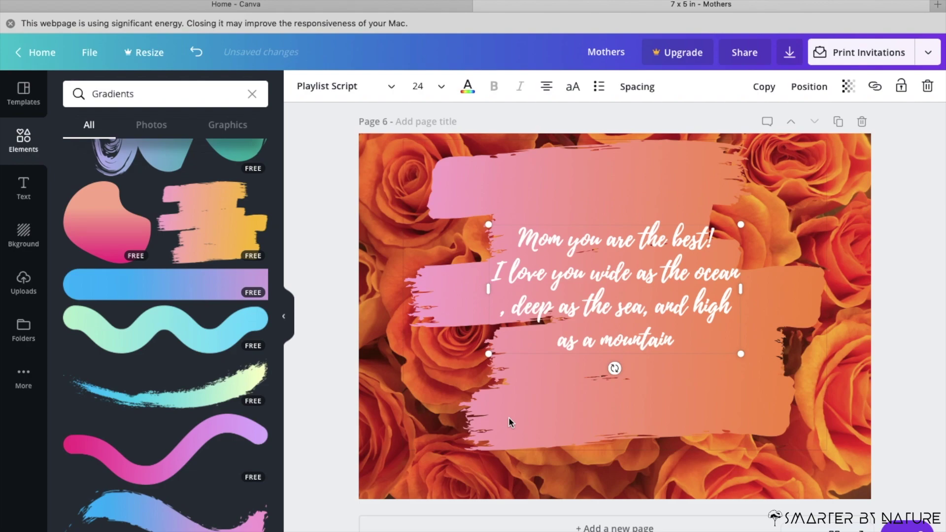
Move the brush stroke slightly lower behind the message and set its transparency to 77
{"action": "left_click_drag", "start_coordinate": [509, 416], "coordinate": [516, 437]}
{"action": "left_click", "coordinate": [620, 280]}
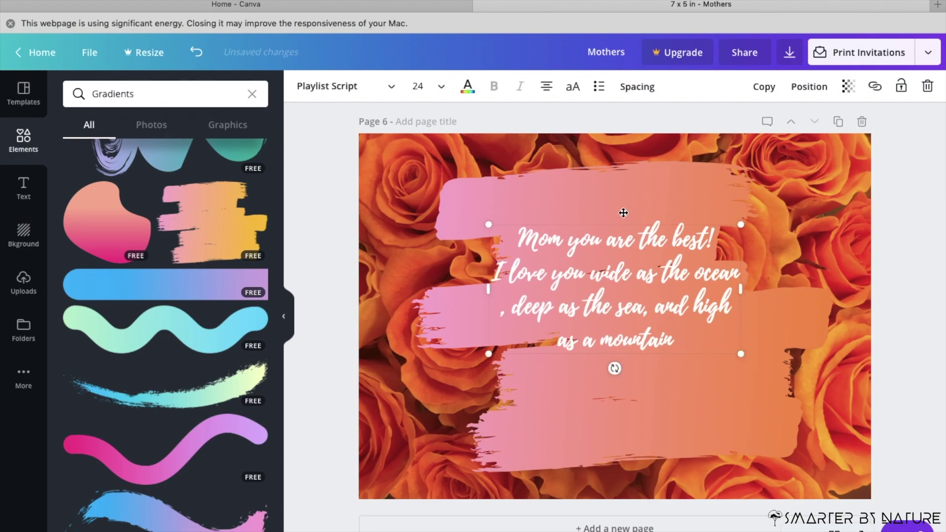
{"action": "left_click", "coordinate": [650, 439]}
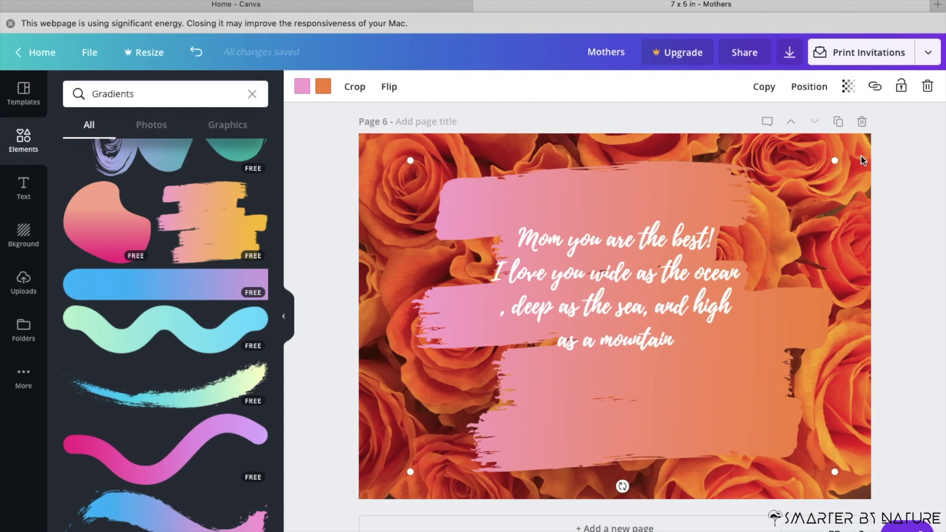
{"action": "left_click", "coordinate": [858, 90]}
{"action": "mouse_move", "coordinate": [816, 121]}
{"action": "left_mouse_down"}
{"action": "mouse_move", "coordinate": [785, 128]}
{"action": "mouse_move", "coordinate": [797, 128]}
{"action": "left_mouse_up"}
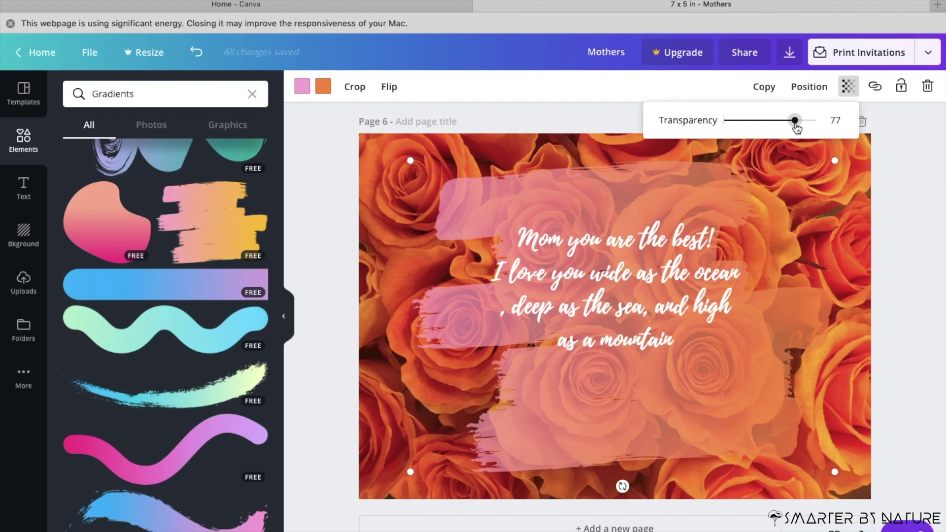
Delete the transparent pink-to-orange brush stroke from page 6
{"action": "scroll", "coordinate": [155, 389], "scroll_direction": "up", "scroll_amount": 3}
{"action": "scroll", "coordinate": [155, 389], "scroll_direction": "up", "scroll_amount": 6}
{"action": "left_click", "coordinate": [583, 445]}
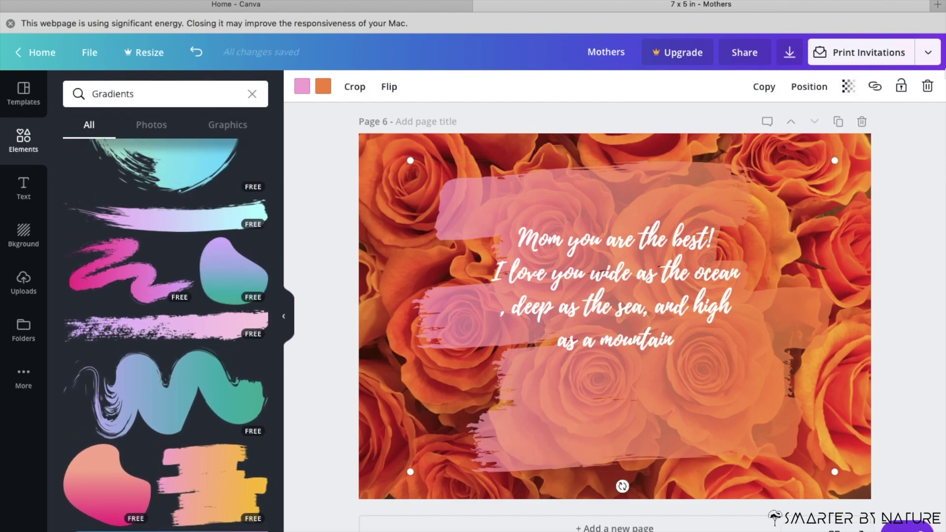
{"action": "left_click", "coordinate": [928, 86]}
Add the curved blue-to-pale-yellow brush stroke from the gradients to page 6 and place it just below the message
{"action": "scroll", "coordinate": [94, 417], "scroll_direction": "down", "scroll_amount": 8}
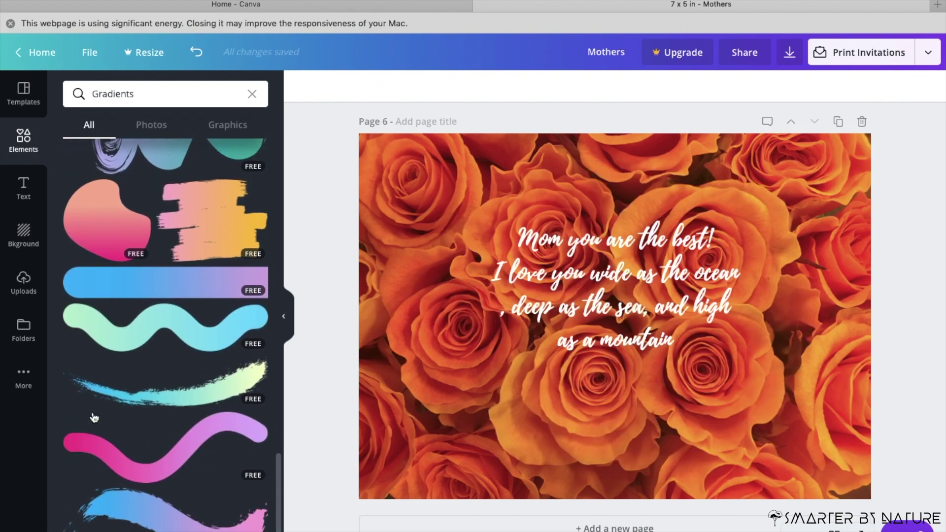
{"action": "left_click", "coordinate": [179, 394]}
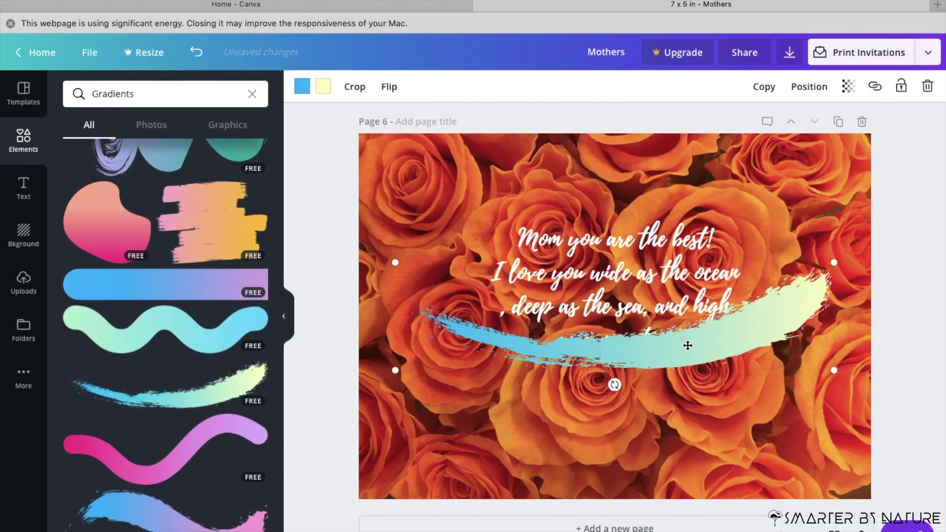
{"action": "mouse_move", "coordinate": [650, 367]}
{"action": "left_mouse_down"}
{"action": "mouse_move", "coordinate": [644, 382]}
{"action": "mouse_move", "coordinate": [701, 397]}
{"action": "mouse_move", "coordinate": [689, 407]}
{"action": "mouse_move", "coordinate": [685, 393]}
{"action": "left_mouse_up"}
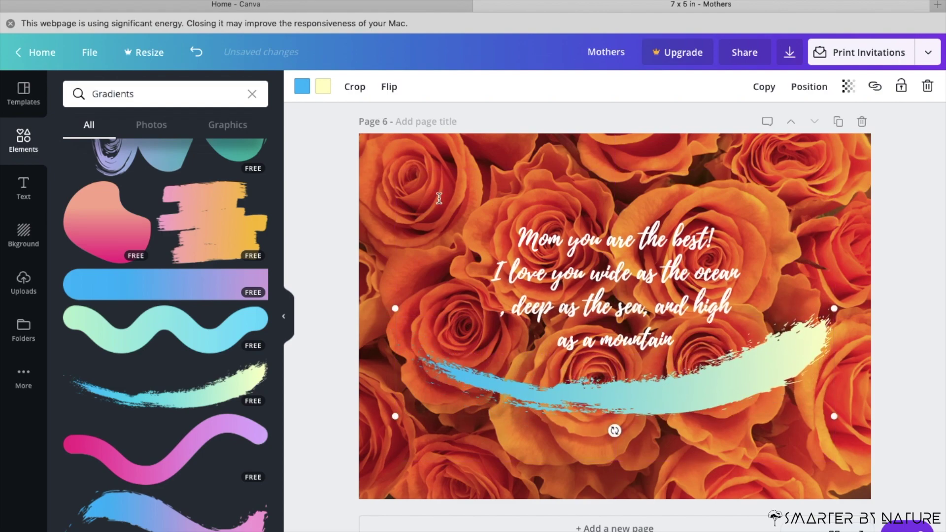
Try orange, red and black for the blue end of the curved brush stroke, and delete the stroke
{"action": "left_click", "coordinate": [302, 87]}
{"action": "left_click", "coordinate": [260, 304]}
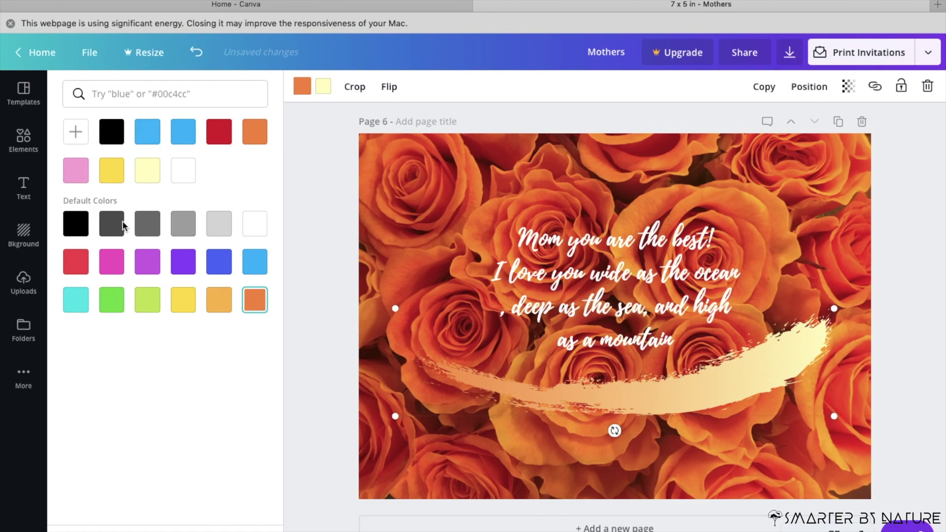
{"action": "left_click", "coordinate": [84, 266]}
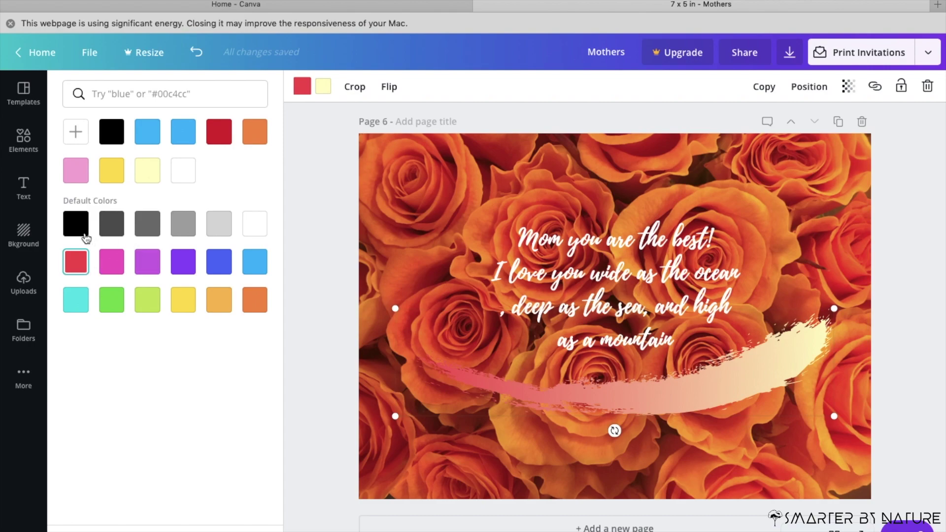
{"action": "left_click", "coordinate": [83, 234]}
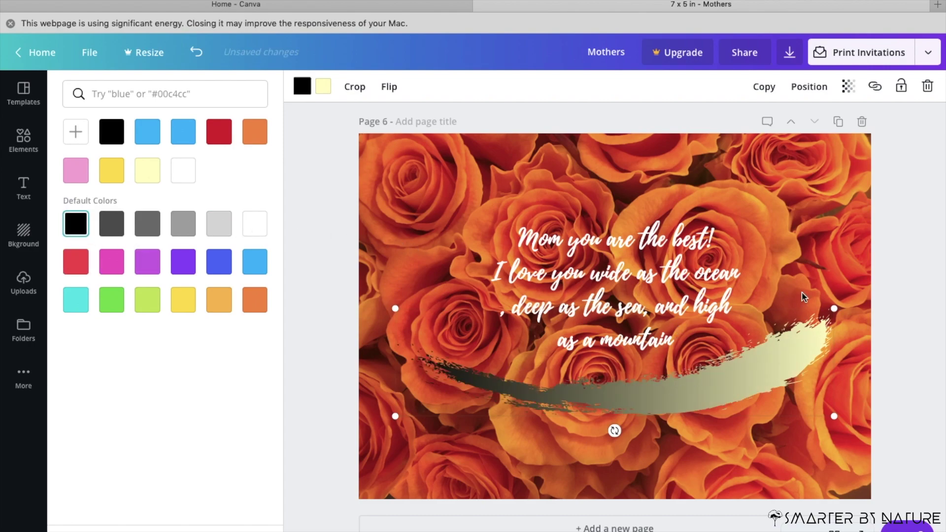
{"action": "left_click", "coordinate": [926, 88]}
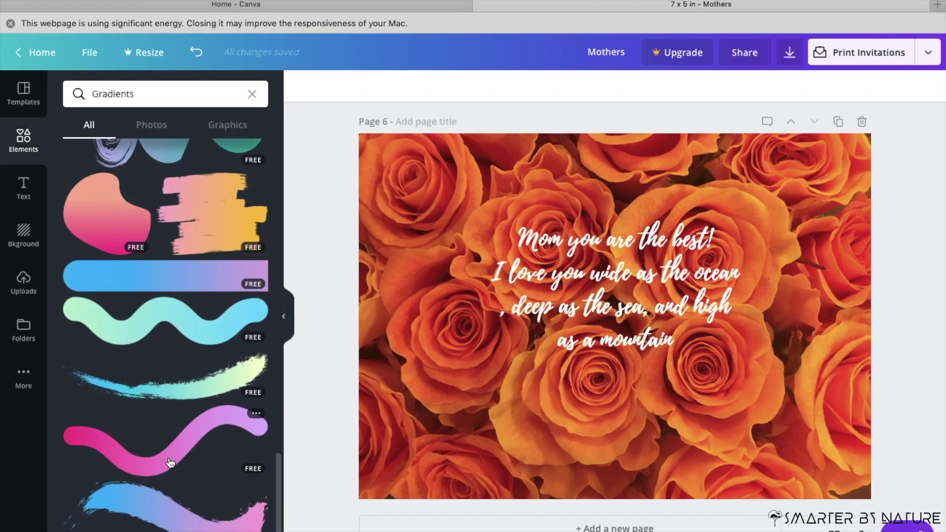
Add the round green-to-blue brushed gradient circle to page 6 and change its blue color to yellow
{"action": "scroll", "coordinate": [170, 464], "scroll_direction": "up", "scroll_amount": 2}
{"action": "scroll", "coordinate": [170, 463], "scroll_direction": "up", "scroll_amount": 10}
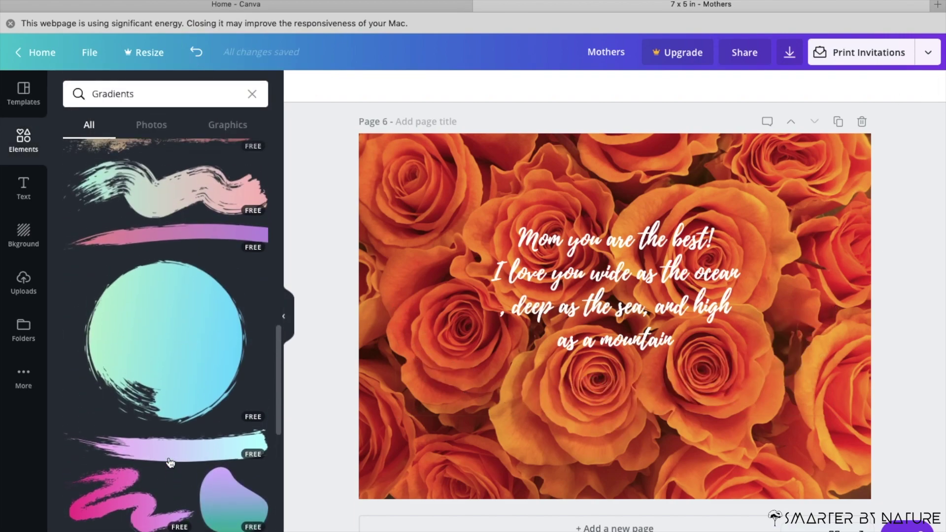
{"action": "left_click", "coordinate": [180, 433]}
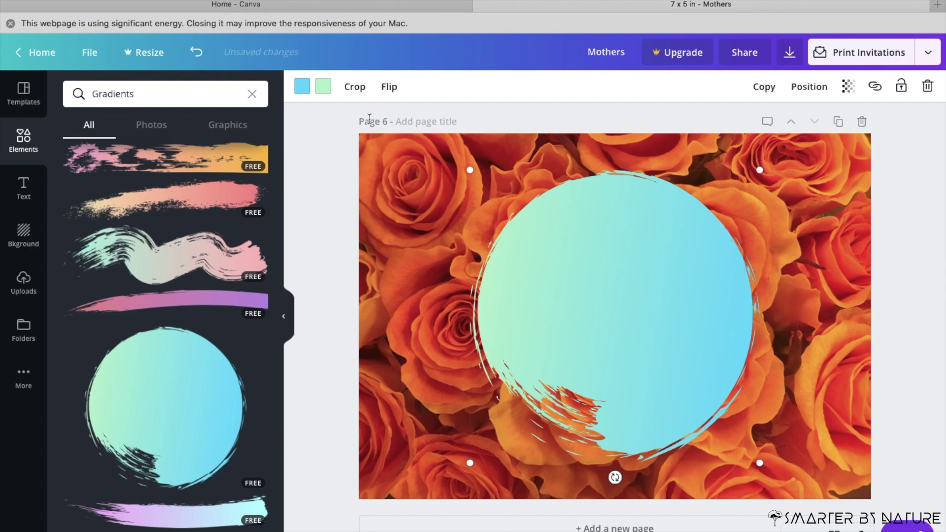
{"action": "left_click", "coordinate": [299, 88]}
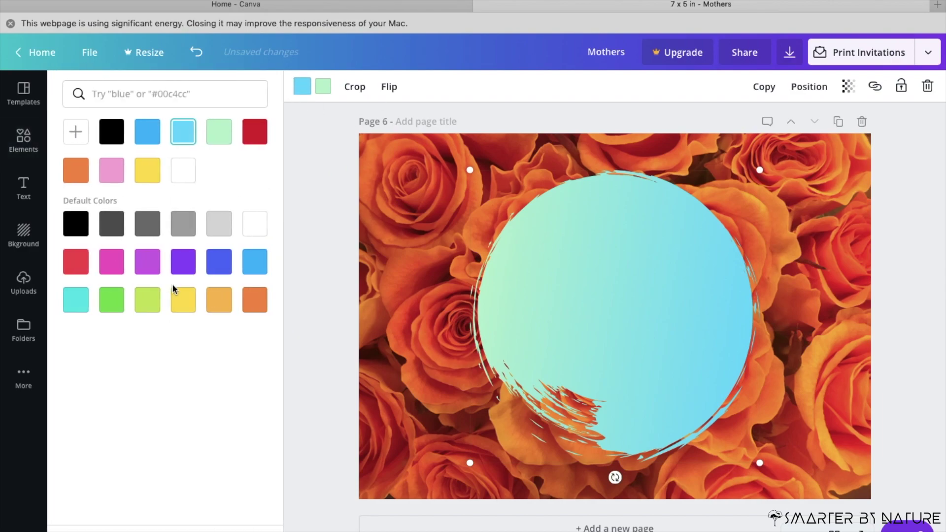
{"action": "left_click", "coordinate": [184, 303]}
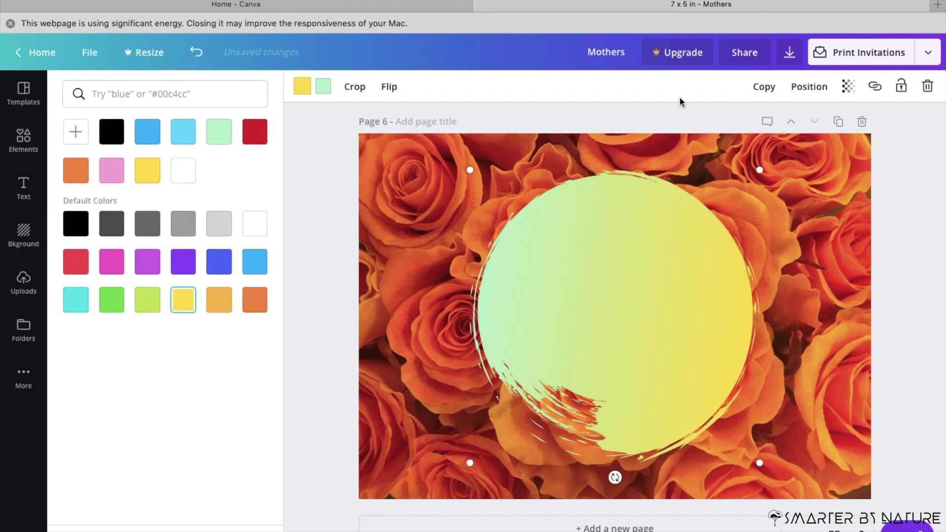
Send the green-to-yellow circle behind the message, move it up slightly, and lower the message text toward the circle's center
{"action": "left_click", "coordinate": [846, 87]}
{"action": "left_click", "coordinate": [809, 87]}
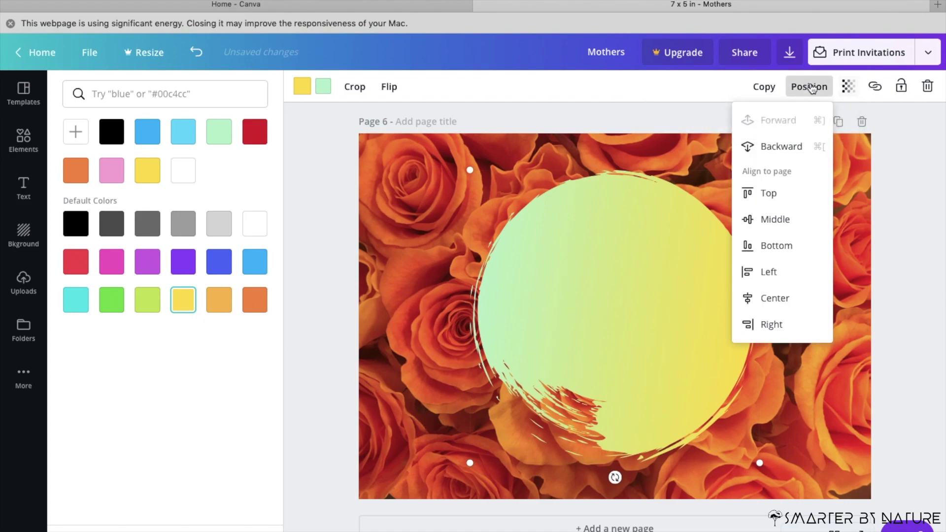
{"action": "left_click", "coordinate": [779, 149]}
{"action": "left_click_drag", "start_coordinate": [651, 388], "coordinate": [663, 404]}
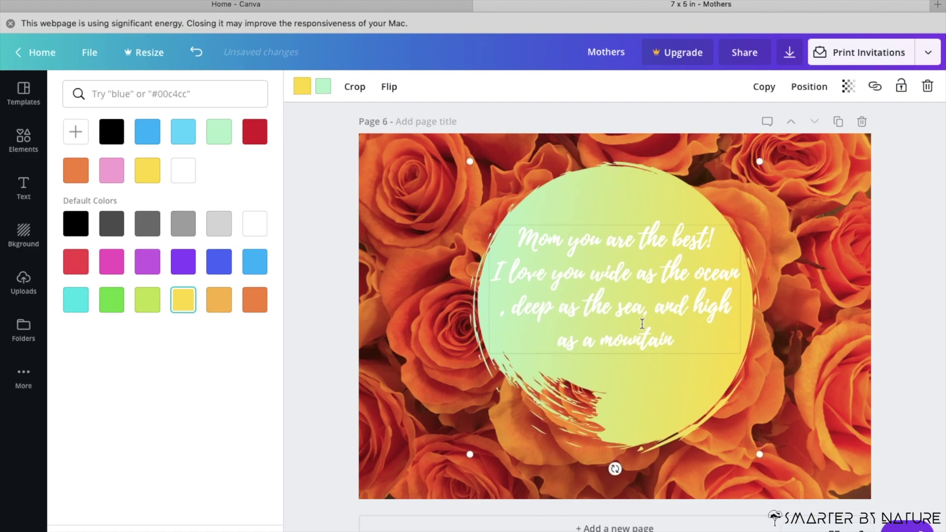
{"action": "left_click", "coordinate": [642, 355]}
{"action": "left_click_drag", "start_coordinate": [642, 355], "coordinate": [643, 371]}
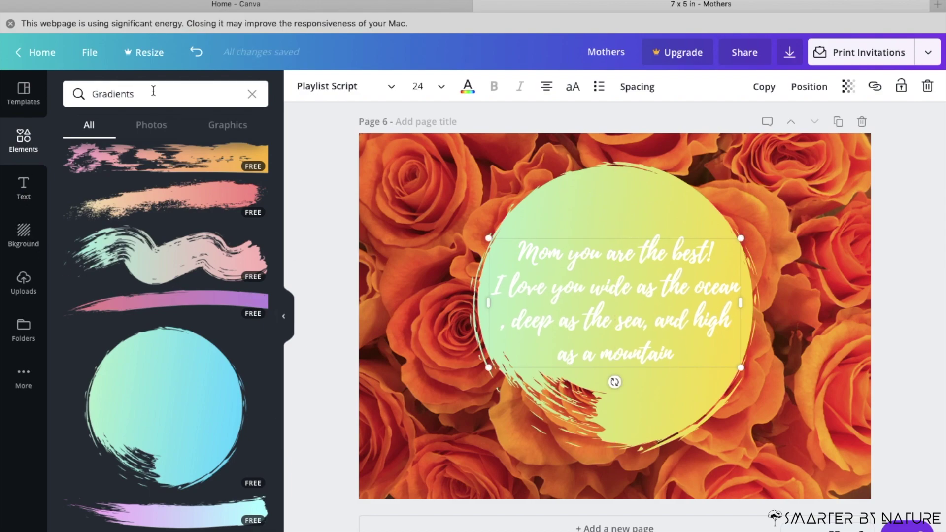
Search the elements for "heart" and look through the heart graphics for a free one suited to the message
{"action": "left_click", "coordinate": [252, 94]}
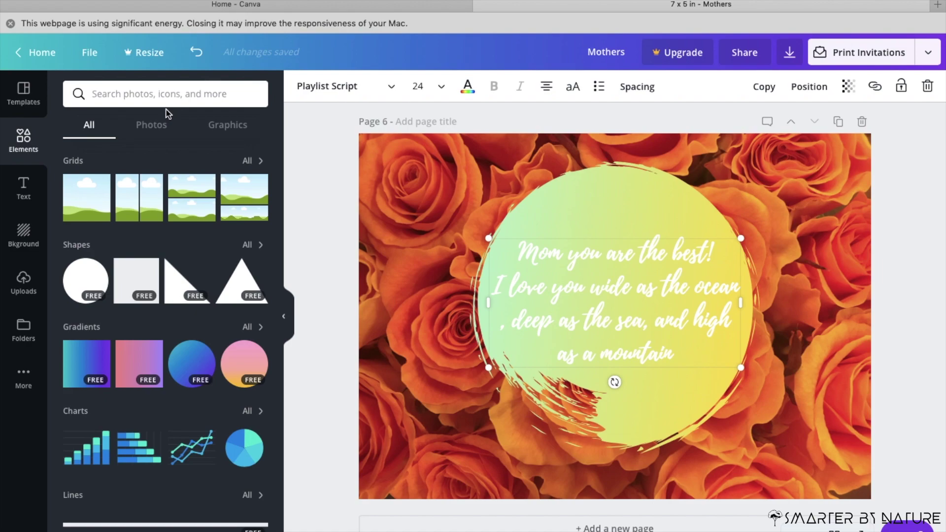
{"action": "type", "text": "heart"}
{"action": "key", "text": "Return"}
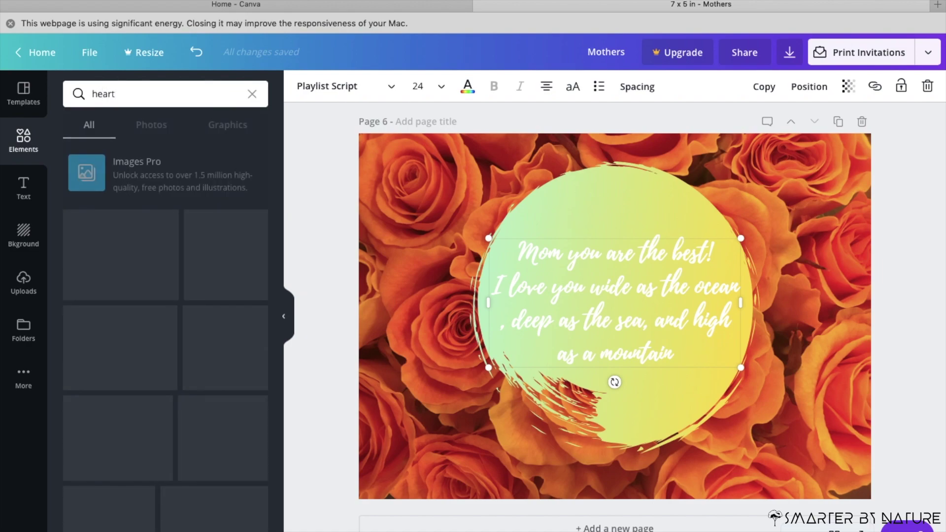
{"action": "scroll", "coordinate": [147, 329], "scroll_direction": "down", "scroll_amount": 3}
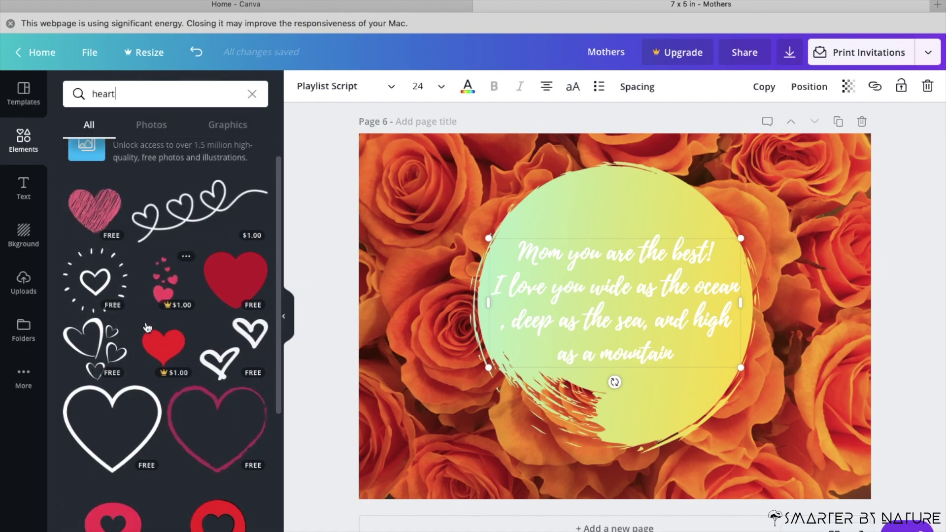
{"action": "scroll", "coordinate": [147, 327], "scroll_direction": "down", "scroll_amount": 1}
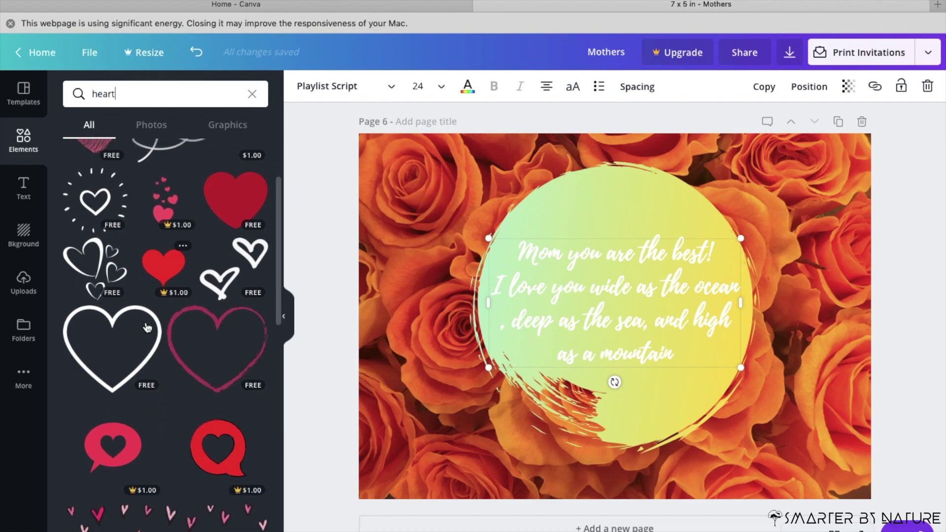
{"action": "scroll", "coordinate": [147, 327], "scroll_direction": "up", "scroll_amount": 3}
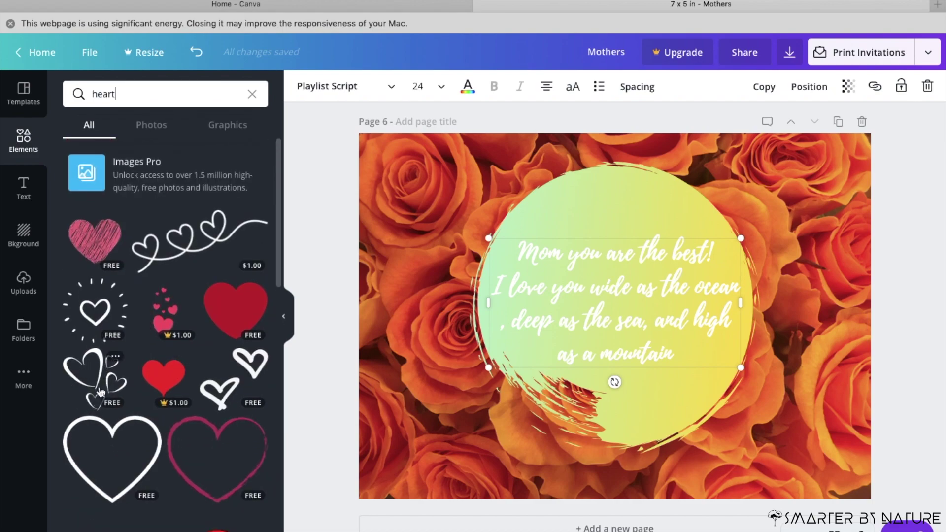
{"action": "scroll", "coordinate": [100, 392], "scroll_direction": "down", "scroll_amount": 3}
{"action": "scroll", "coordinate": [108, 304], "scroll_direction": "down", "scroll_amount": 7}
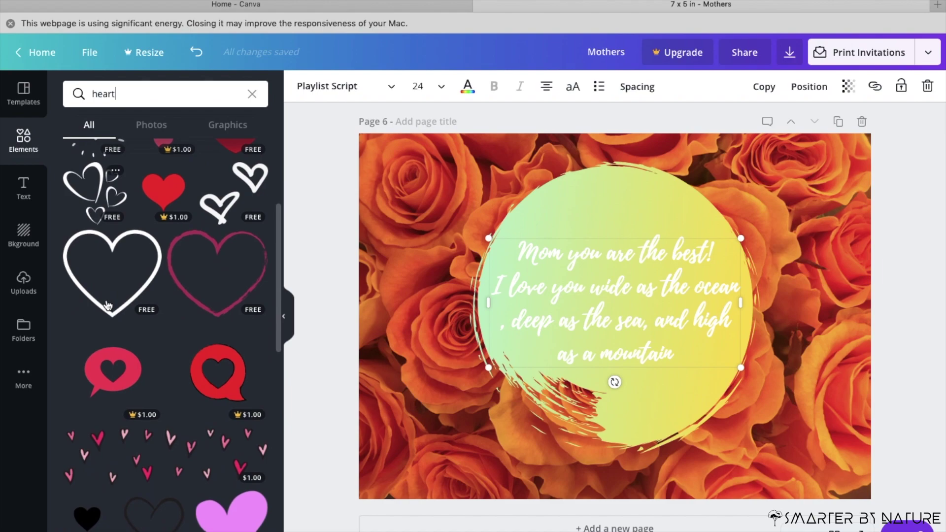
{"action": "scroll", "coordinate": [108, 305], "scroll_direction": "up", "scroll_amount": 8}
{"action": "scroll", "coordinate": [108, 305], "scroll_direction": "down", "scroll_amount": 20}
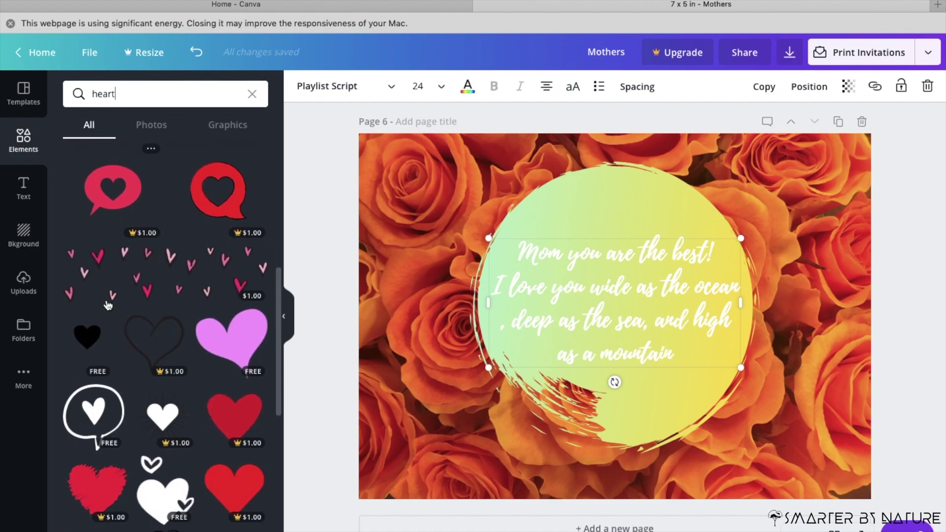
{"action": "scroll", "coordinate": [108, 304], "scroll_direction": "up", "scroll_amount": 7}
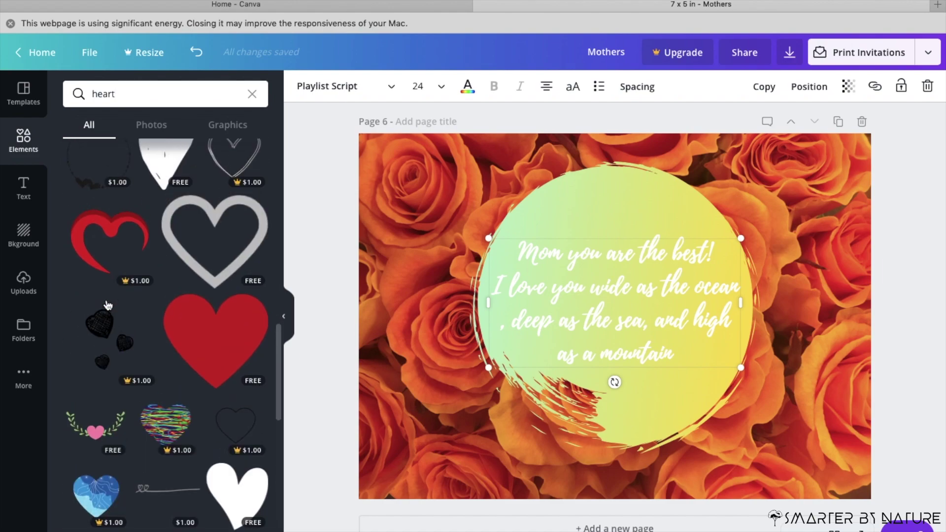
Add the free white hand-drawn heart to page 6, shrink it to text size and place it right after "mountain"
{"action": "left_click", "coordinate": [166, 305]}
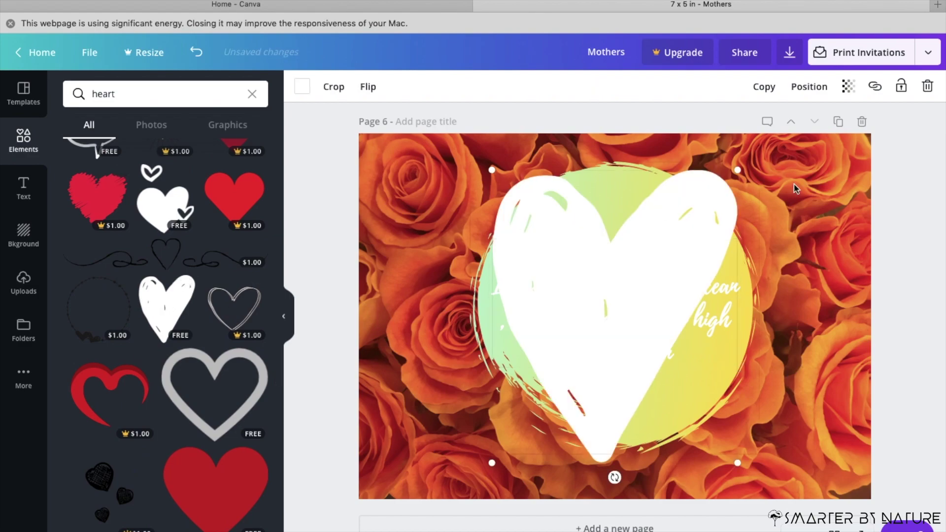
{"action": "left_click_drag", "start_coordinate": [653, 281], "coordinate": [691, 352]}
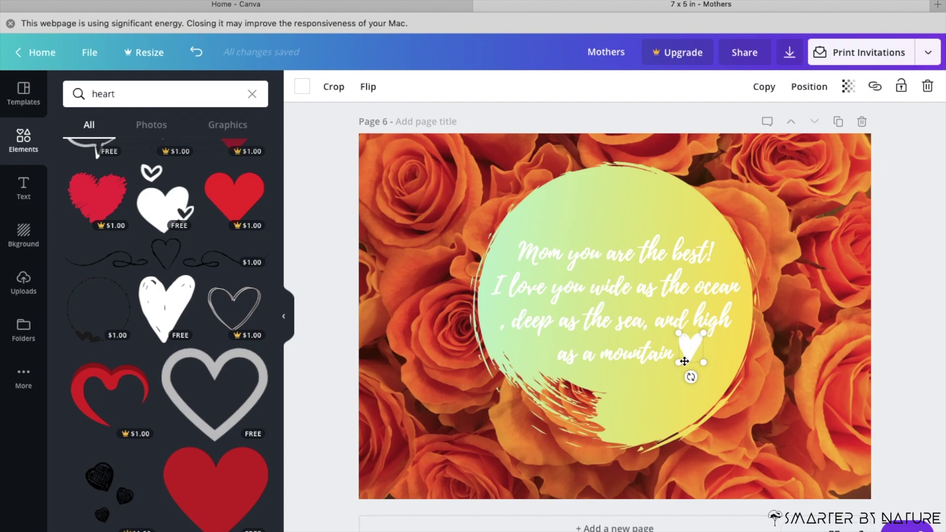
{"action": "left_click_drag", "start_coordinate": [678, 333], "coordinate": [692, 348]}
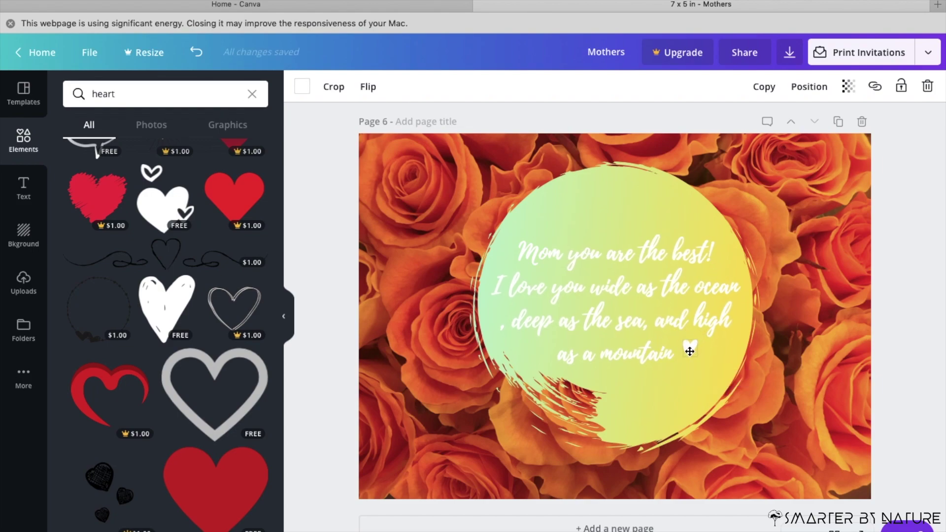
Compare the greeting on page 5 with the finished message on page 6, and clear the heart's selection
{"action": "scroll", "coordinate": [765, 339], "scroll_direction": "up", "scroll_amount": 3}
{"action": "scroll", "coordinate": [765, 340], "scroll_direction": "up", "scroll_amount": 8}
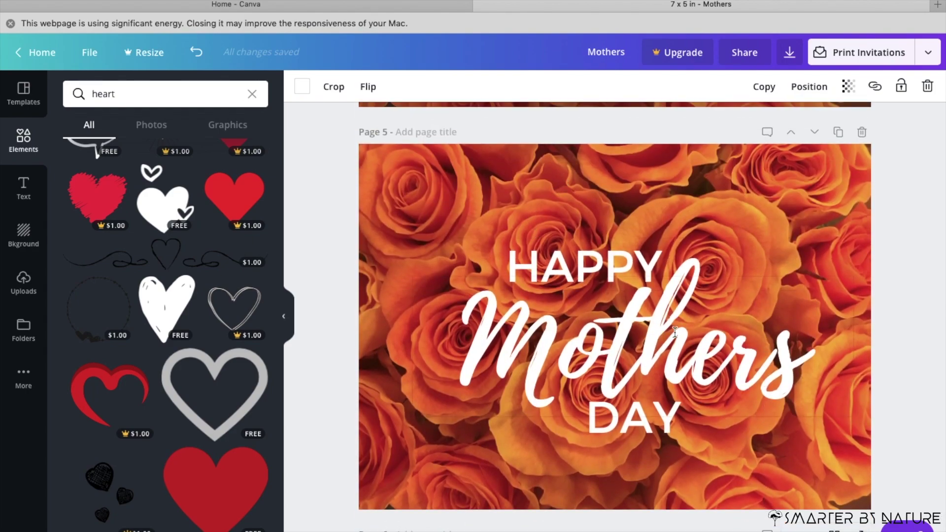
{"action": "scroll", "coordinate": [675, 332], "scroll_direction": "down", "scroll_amount": 10}
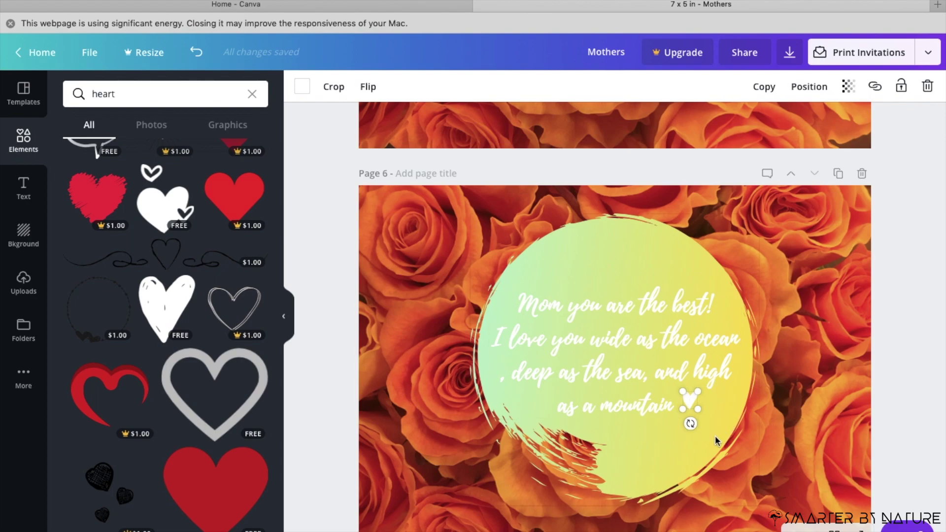
{"action": "scroll", "coordinate": [642, 325], "scroll_direction": "up", "scroll_amount": 8}
{"action": "scroll", "coordinate": [642, 325], "scroll_direction": "up", "scroll_amount": 1}
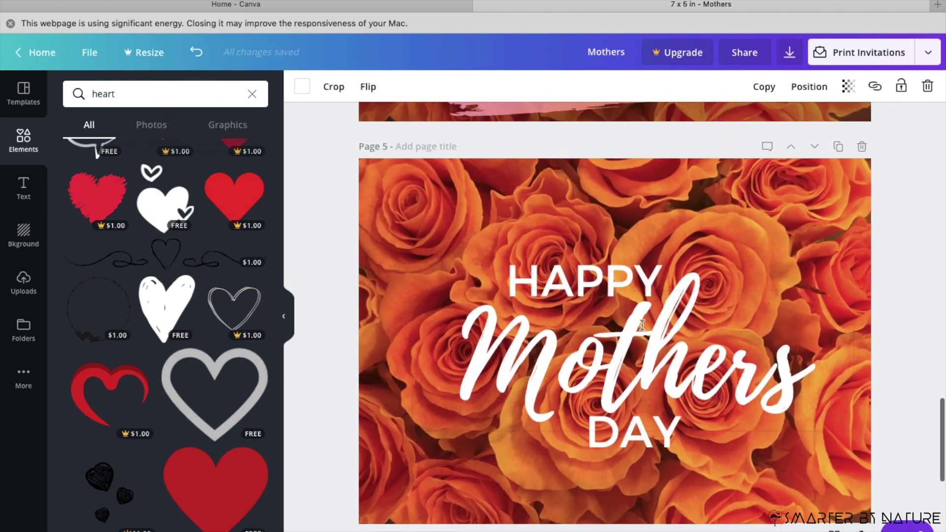
{"action": "scroll", "coordinate": [642, 326], "scroll_direction": "down", "scroll_amount": 1}
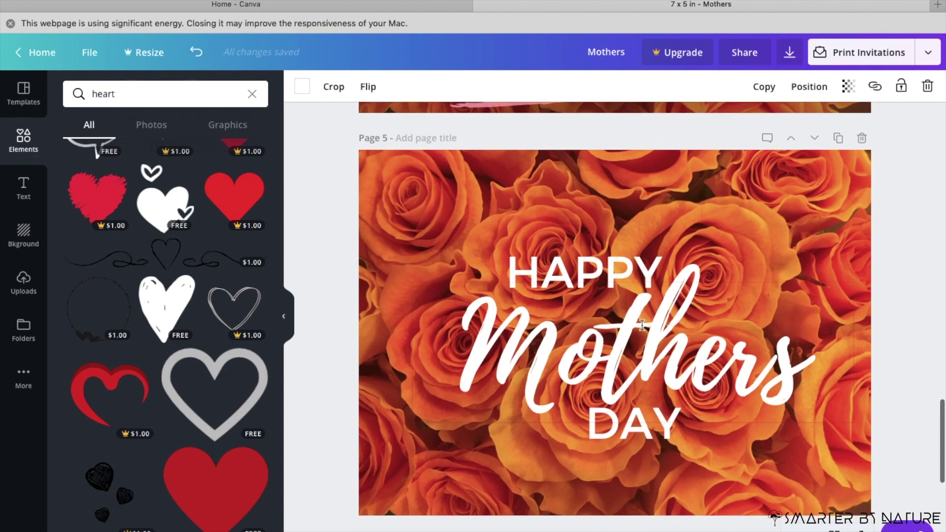
{"action": "scroll", "coordinate": [642, 325], "scroll_direction": "down", "scroll_amount": 5}
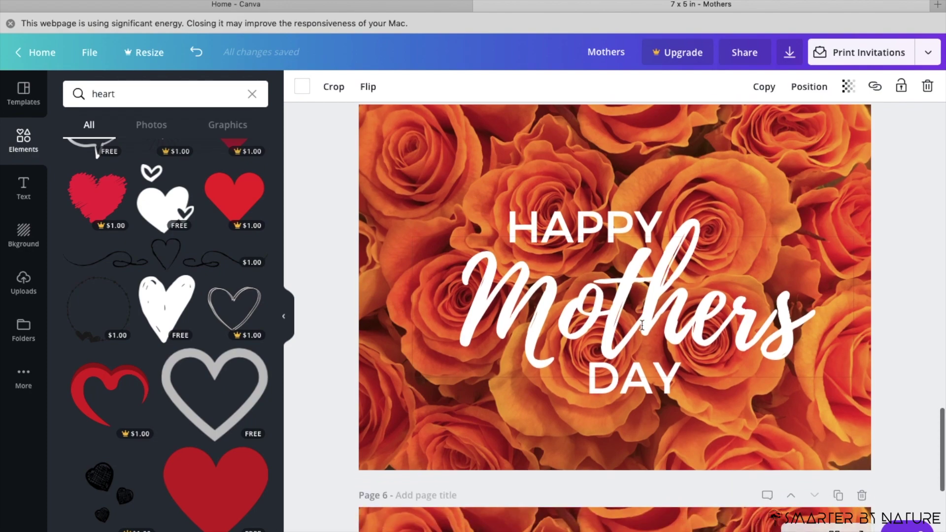
{"action": "scroll", "coordinate": [642, 324], "scroll_direction": "down", "scroll_amount": 10}
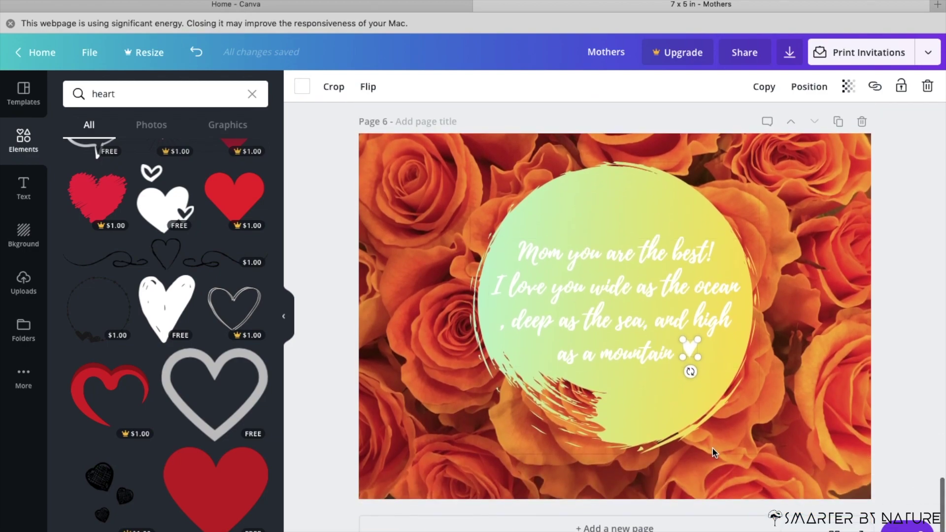
{"action": "left_click", "coordinate": [713, 449]}
{"action": "left_click", "coordinate": [913, 351]}
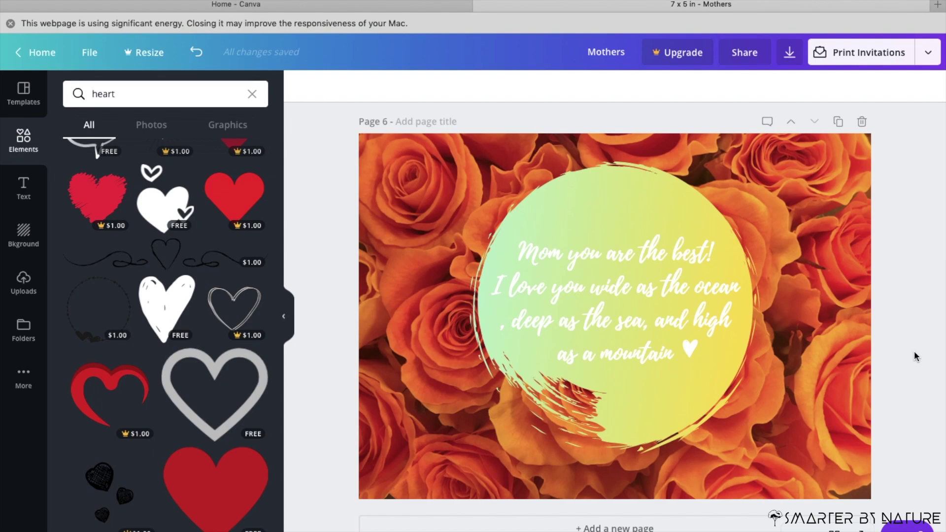
Review all card versions from page 6 up to page 1 and back, ending on the plain roses greeting on page 5
{"action": "scroll", "coordinate": [914, 351], "scroll_direction": "up", "scroll_amount": 5}
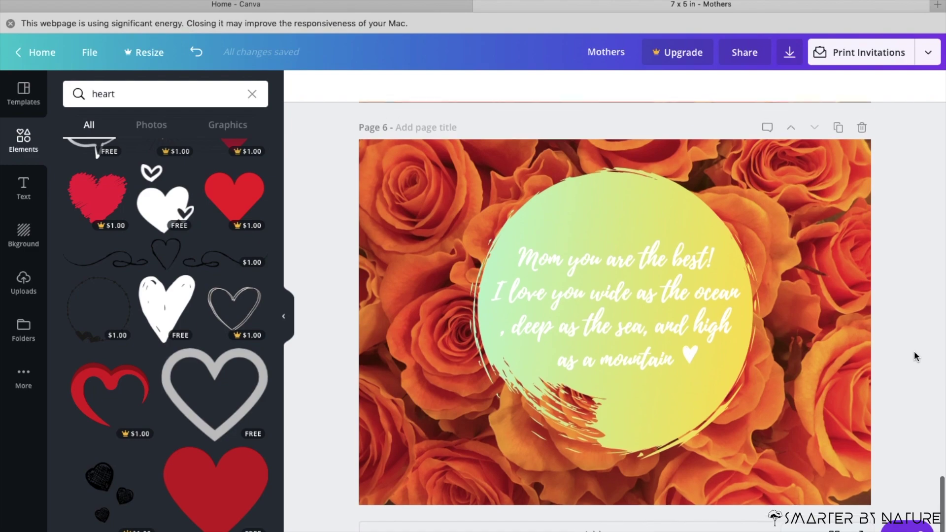
{"action": "scroll", "coordinate": [914, 357], "scroll_direction": "up", "scroll_amount": 5}
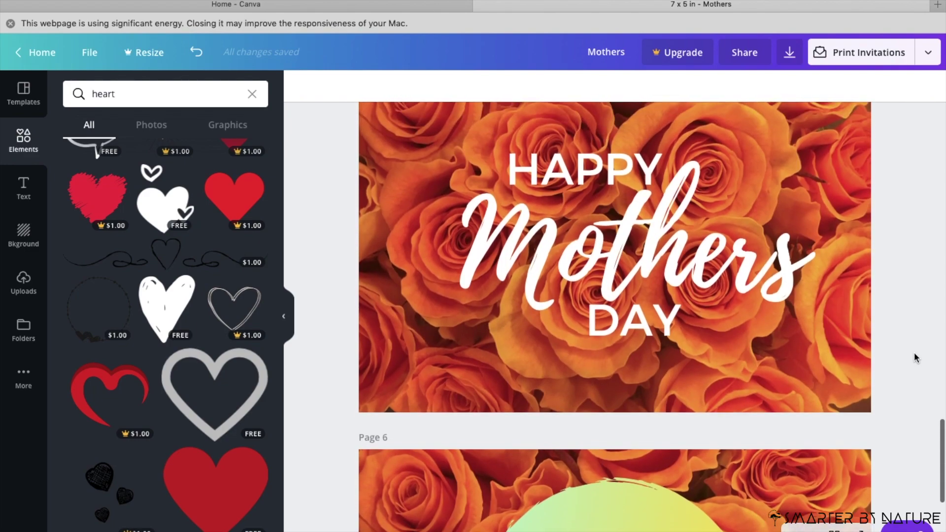
{"action": "scroll", "coordinate": [914, 361], "scroll_direction": "up", "scroll_amount": 5}
{"action": "scroll", "coordinate": [913, 361], "scroll_direction": "up", "scroll_amount": 7}
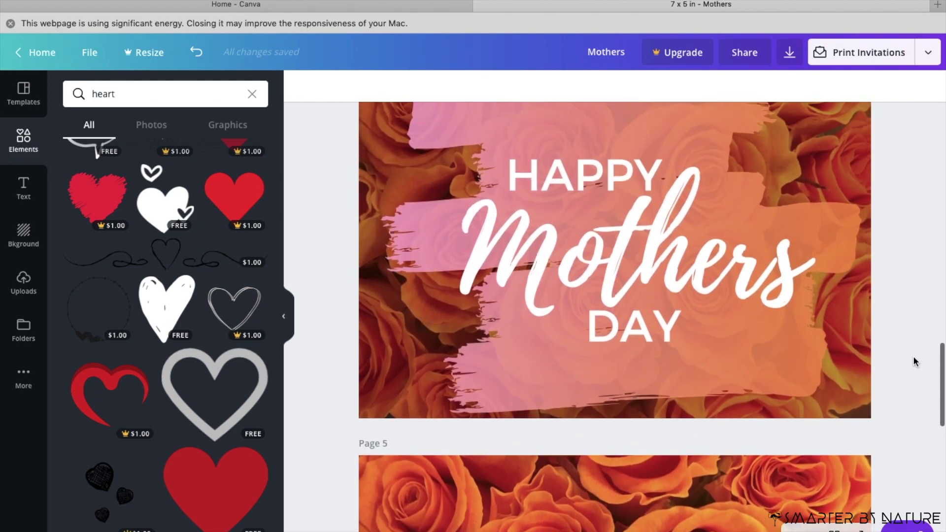
{"action": "scroll", "coordinate": [914, 362], "scroll_direction": "up", "scroll_amount": 9}
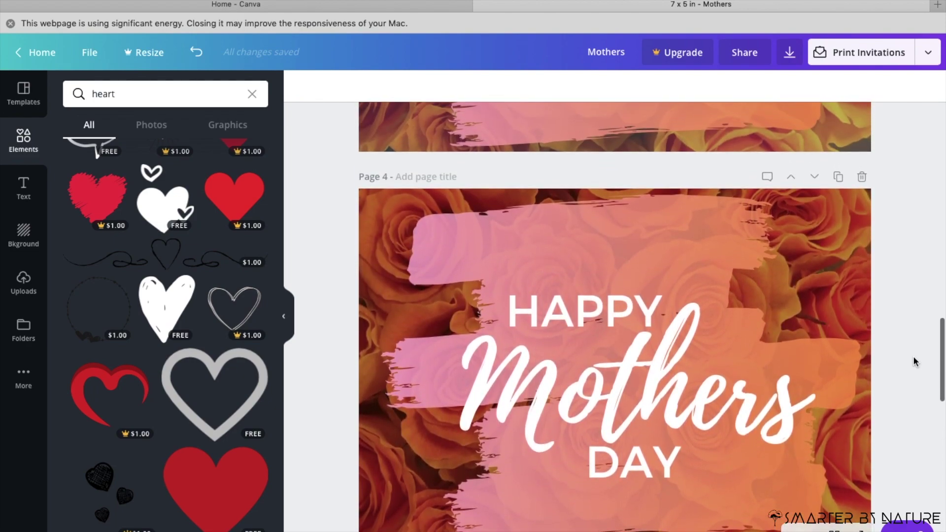
{"action": "scroll", "coordinate": [914, 362], "scroll_direction": "up", "scroll_amount": 9}
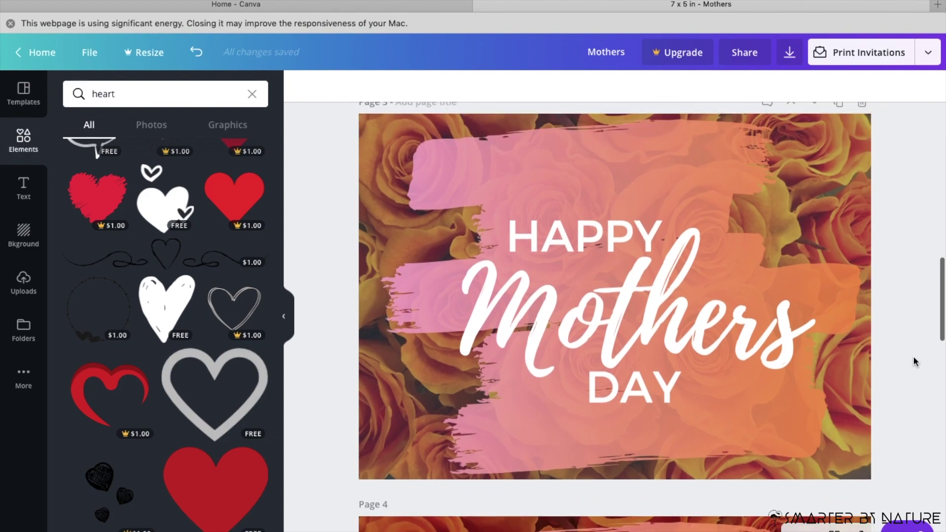
{"action": "scroll", "coordinate": [913, 356], "scroll_direction": "up", "scroll_amount": 15}
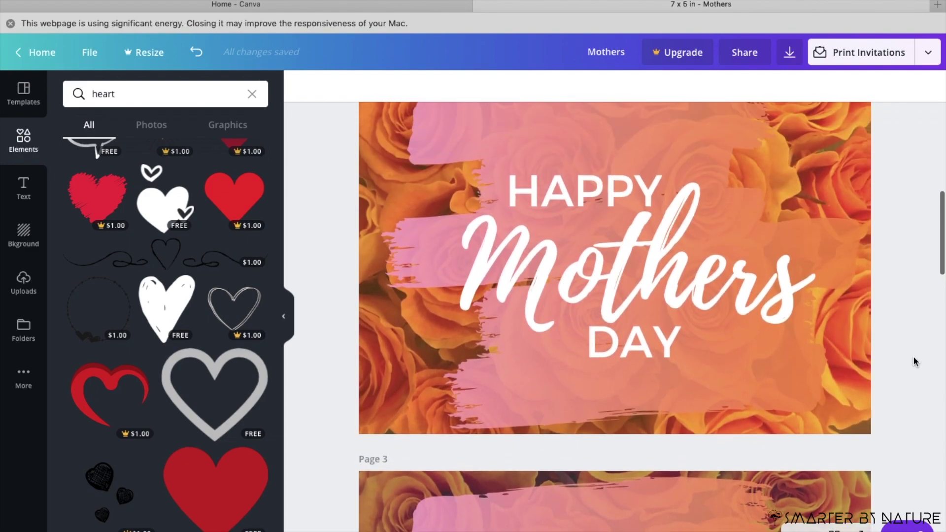
{"action": "scroll", "coordinate": [912, 356], "scroll_direction": "up", "scroll_amount": 5}
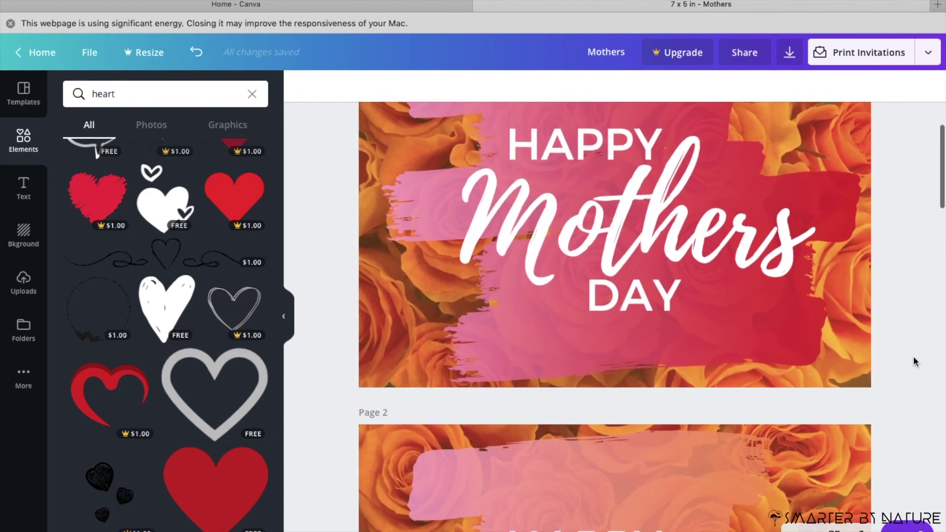
{"action": "scroll", "coordinate": [754, 333], "scroll_direction": "down", "scroll_amount": 20}
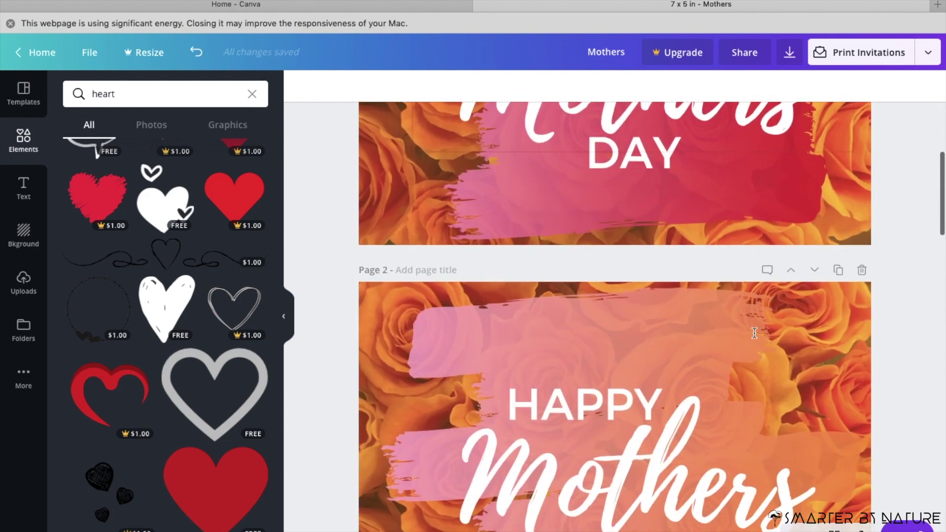
{"action": "scroll", "coordinate": [754, 332], "scroll_direction": "down", "scroll_amount": 15}
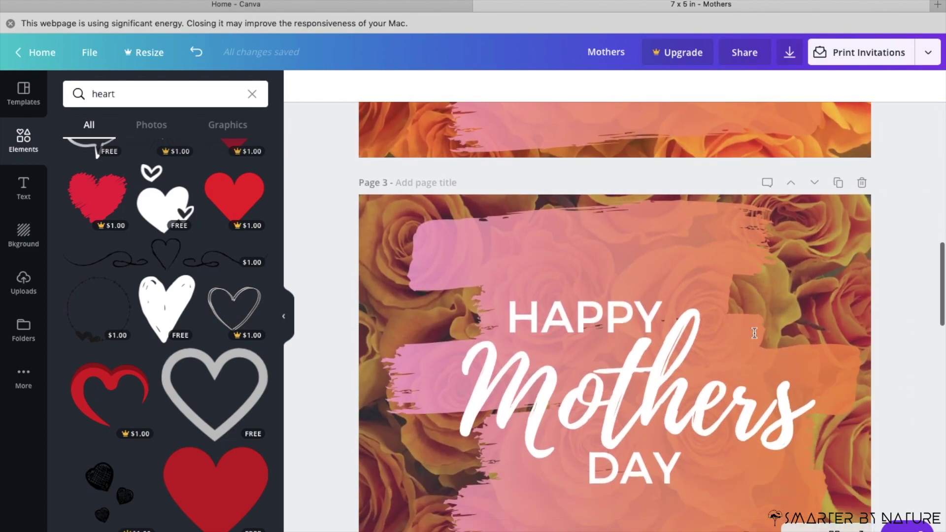
{"action": "scroll", "coordinate": [754, 333], "scroll_direction": "down", "scroll_amount": 20}
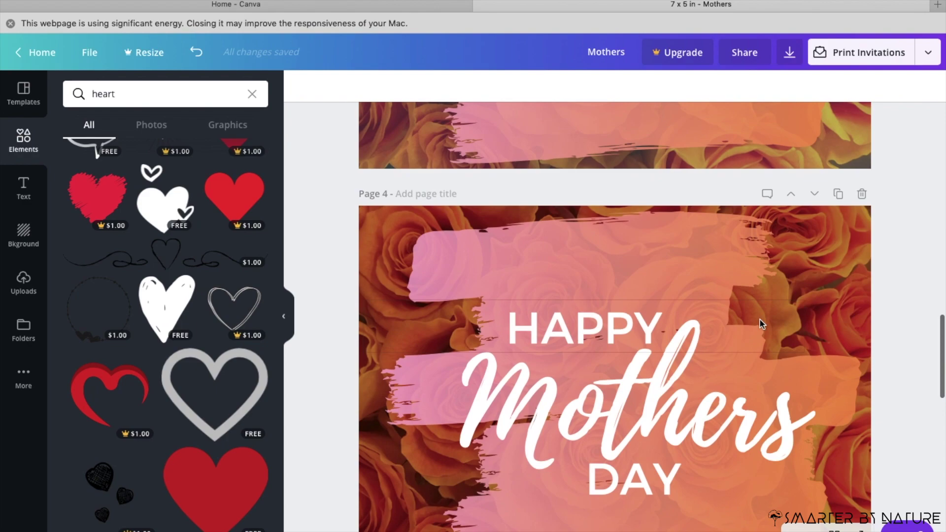
{"action": "scroll", "coordinate": [760, 319], "scroll_direction": "up", "scroll_amount": 8}
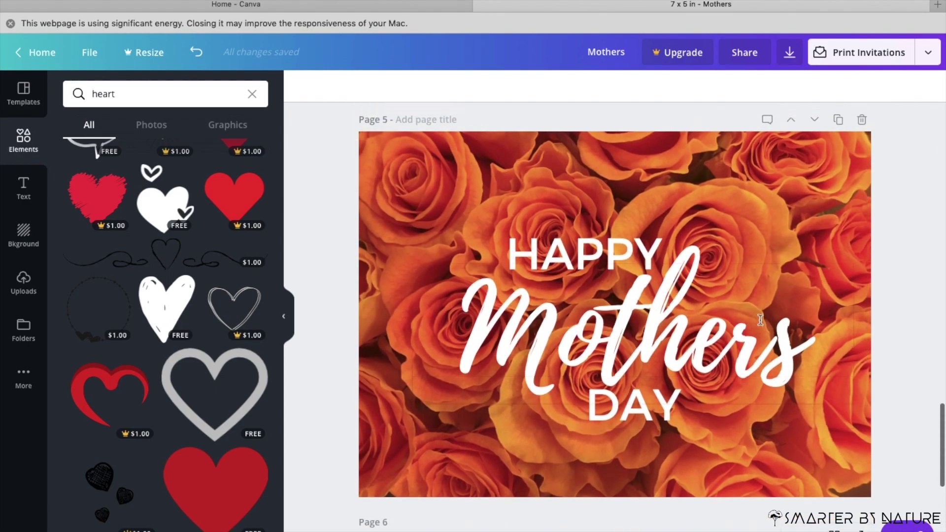
{"action": "scroll", "coordinate": [761, 320], "scroll_direction": "down", "scroll_amount": 13}
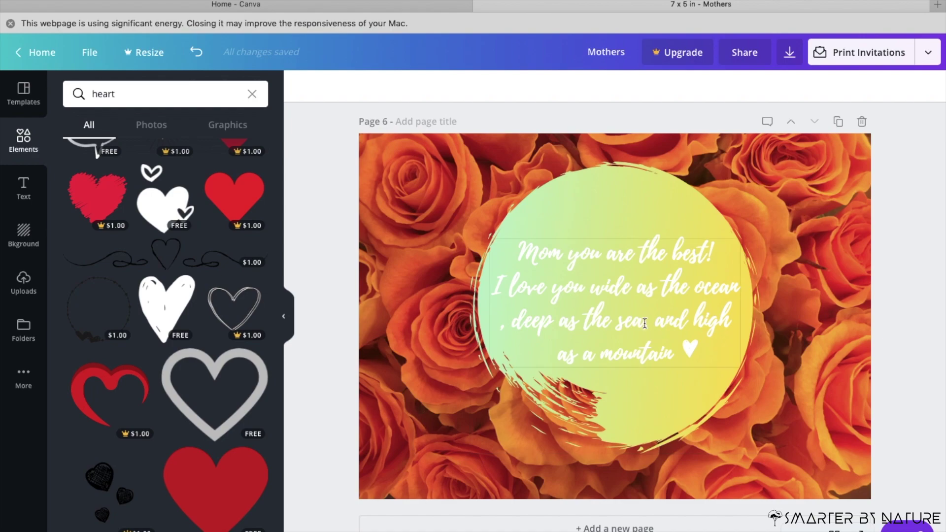
{"action": "scroll", "coordinate": [644, 323], "scroll_direction": "up", "scroll_amount": 5}
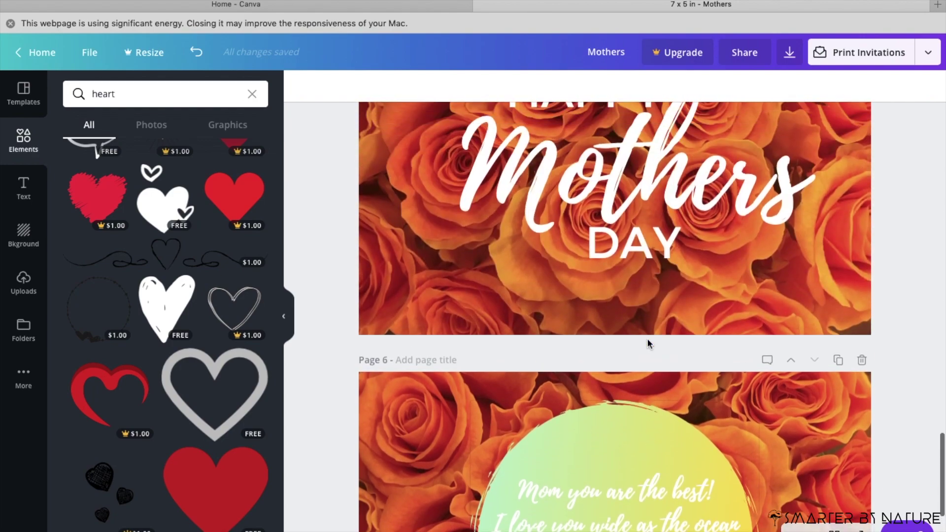
{"action": "scroll", "coordinate": [647, 341], "scroll_direction": "up", "scroll_amount": 3}
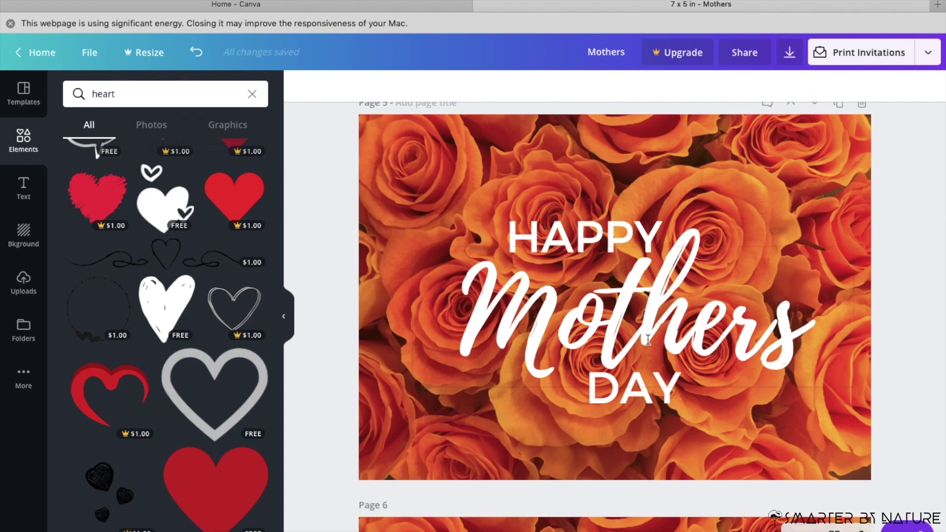